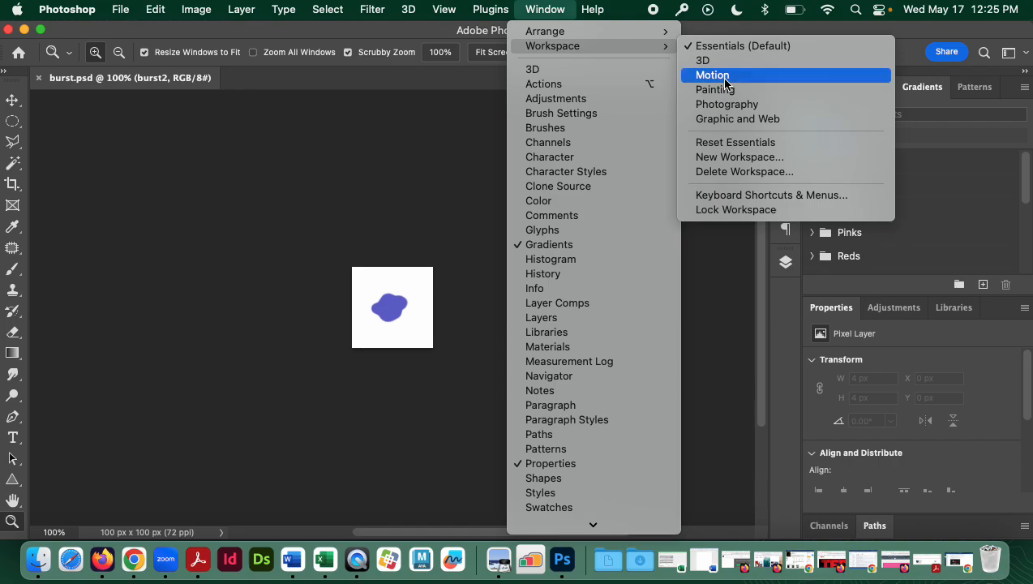
- Switch to the Motion workspace
click(725, 81)
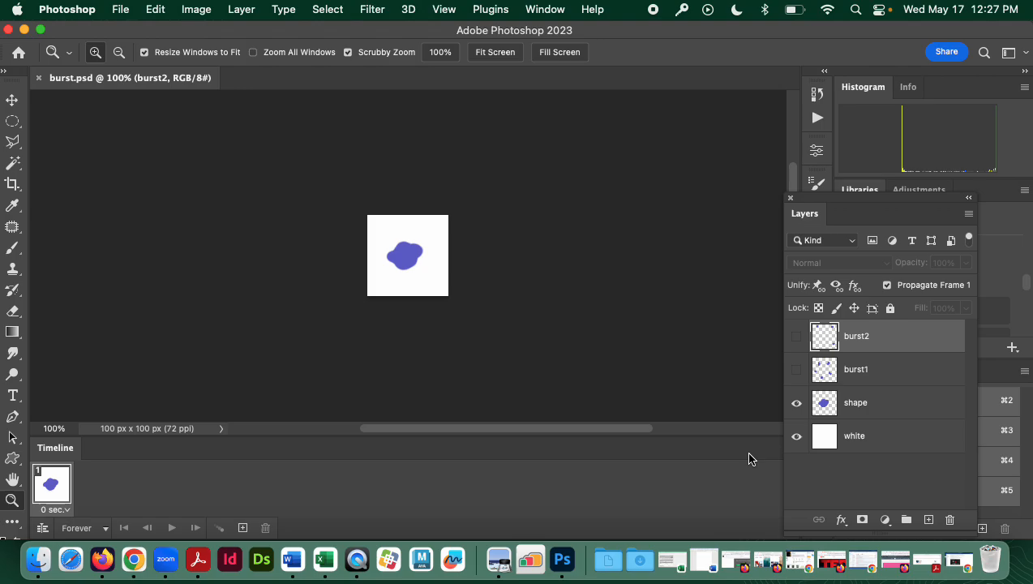
- Toggle the visibility of the shape, burst1 and burst2 layers to preview them, leaving both burst layers hidden
click(795, 406)
click(796, 405)
click(796, 370)
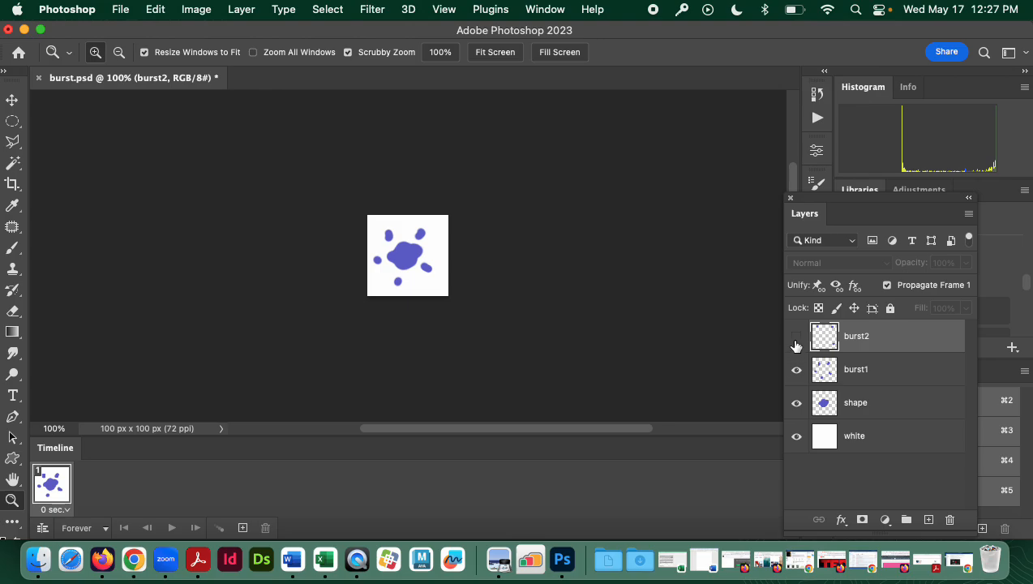
click(796, 338)
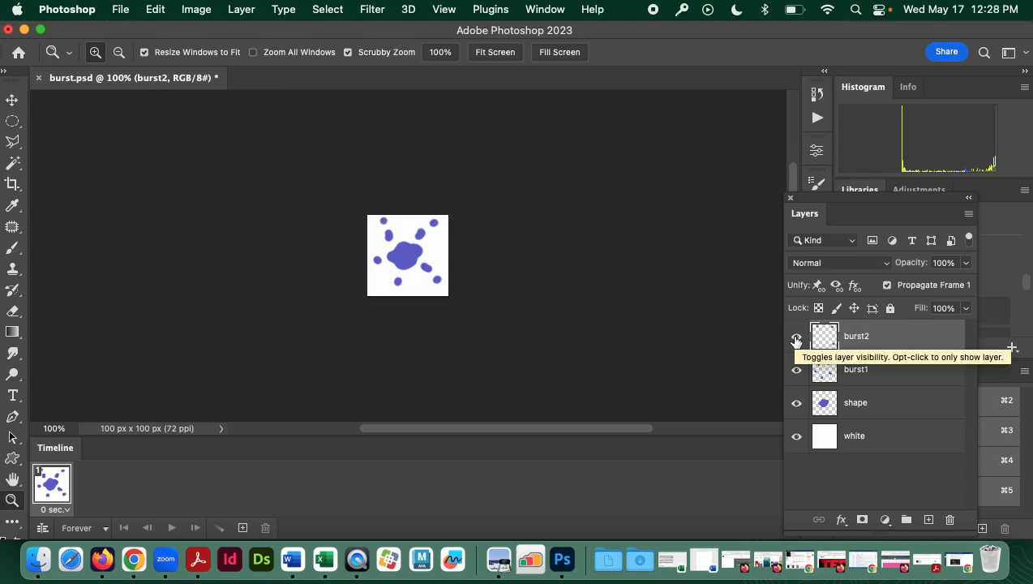
click(795, 339)
click(796, 371)
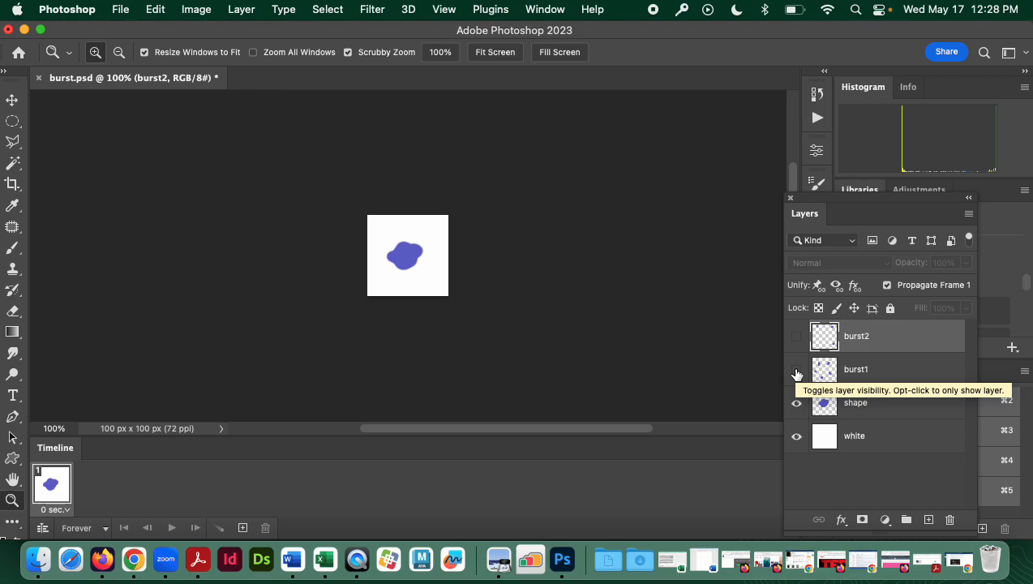
- Add a second frame showing burst1 and a third frame also showing burst2, and preview the animation
click(242, 528)
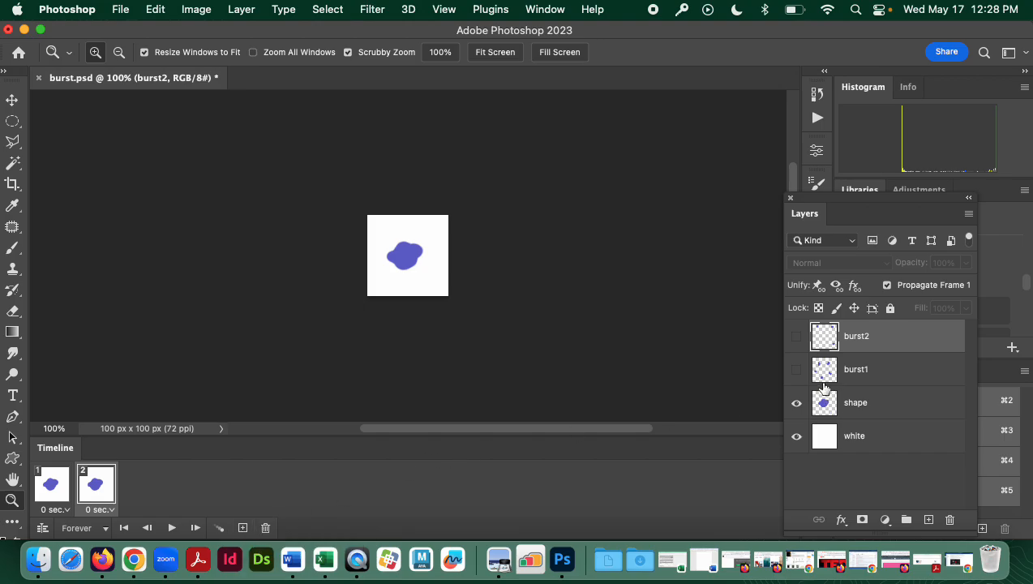
click(796, 371)
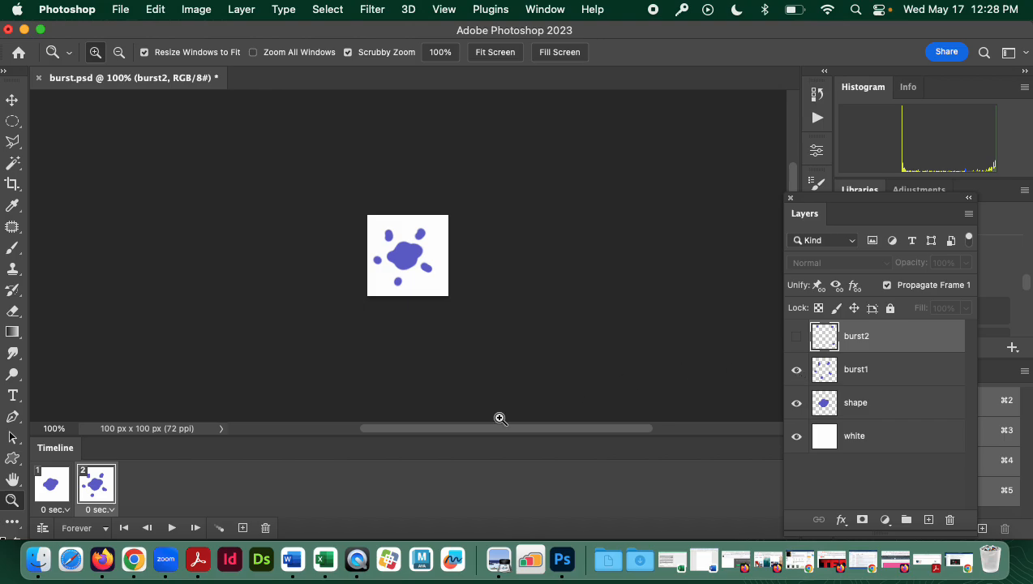
click(242, 528)
click(796, 336)
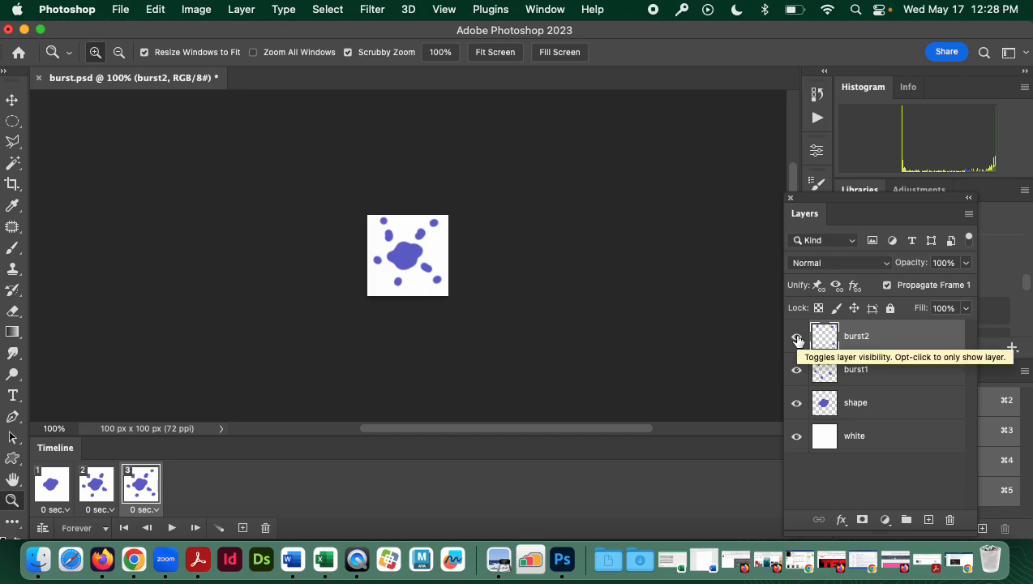
click(171, 527)
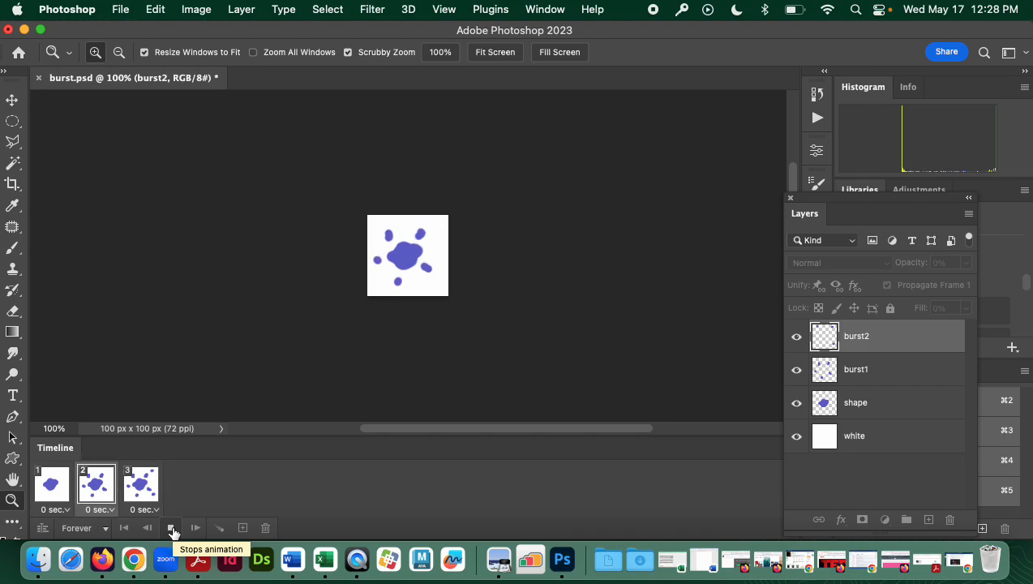
click(170, 529)
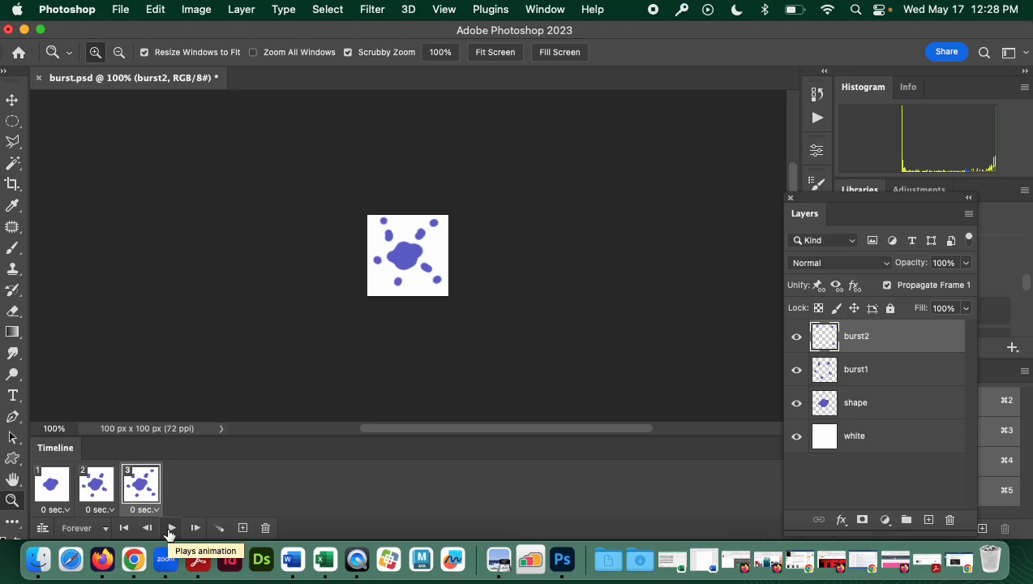
- Set the delay of all three frames to 0.2 seconds and play the animation to check the timing
click(70, 510)
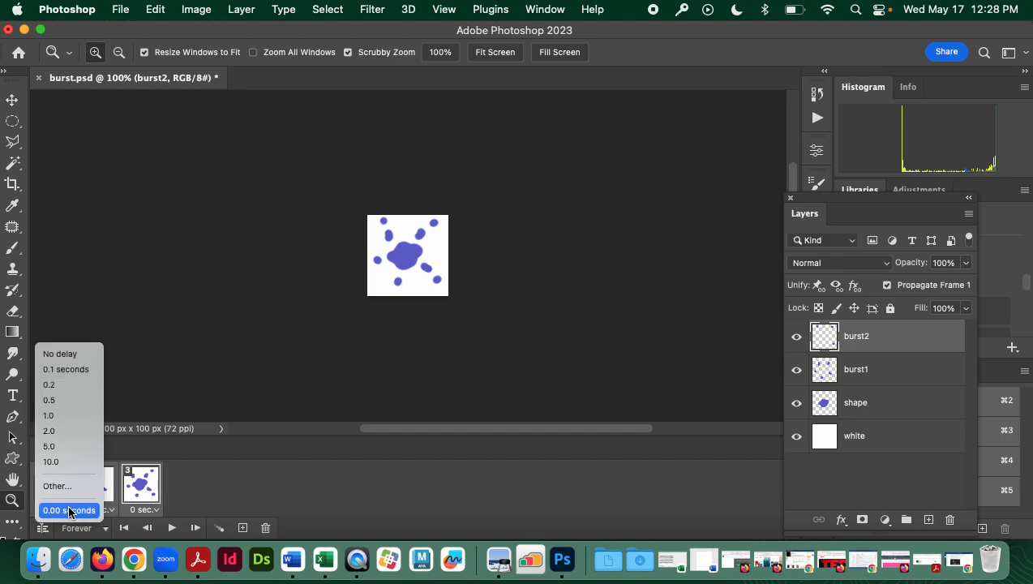
click(62, 384)
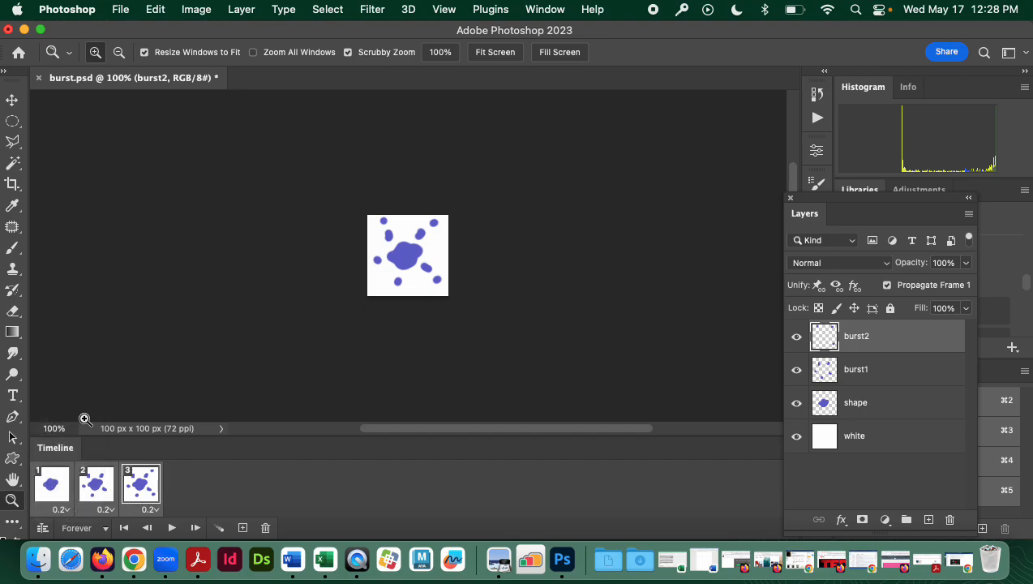
click(172, 528)
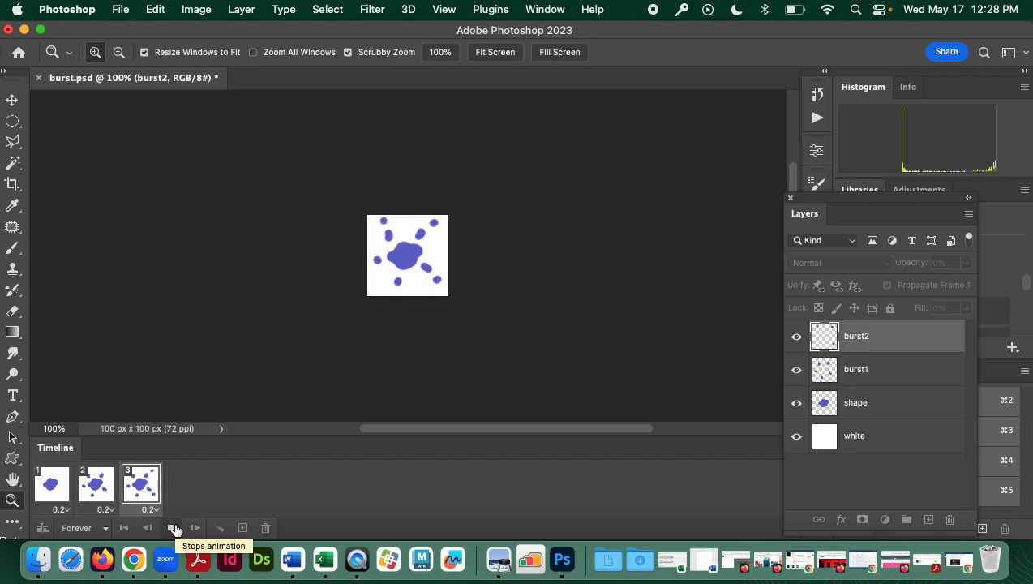
click(172, 528)
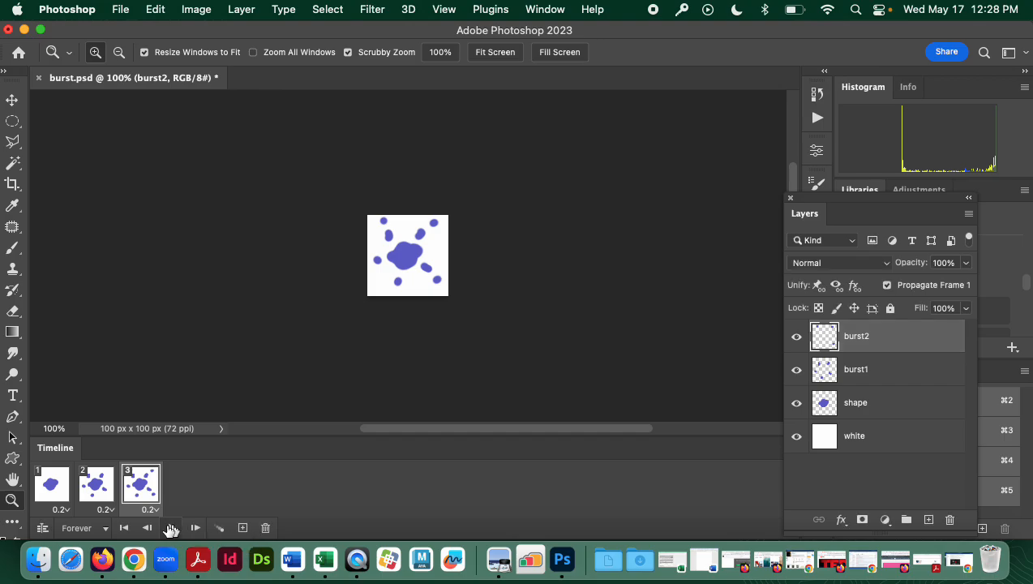
- View the animation's available looping options without changing the setting
click(104, 527)
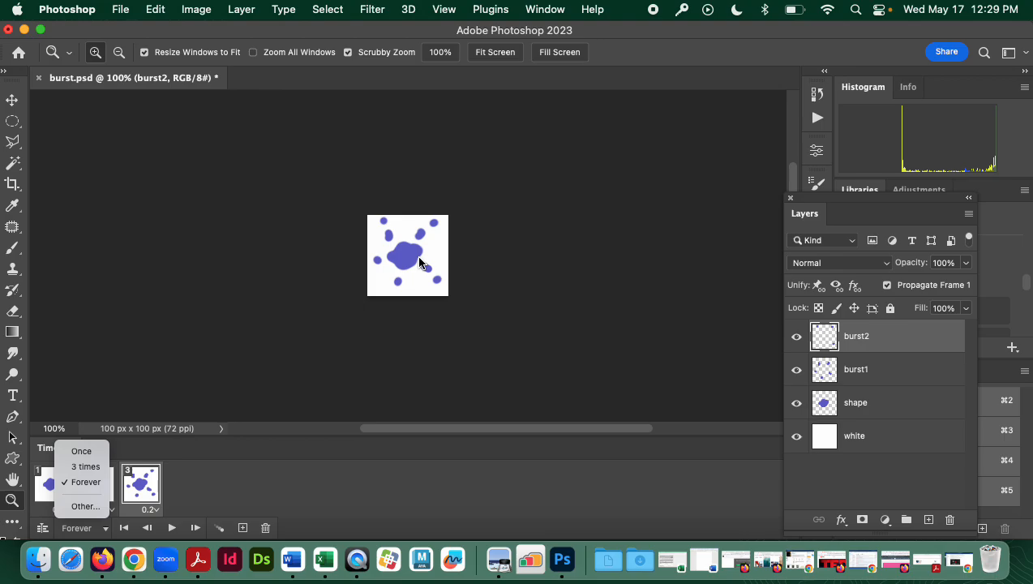
click(196, 505)
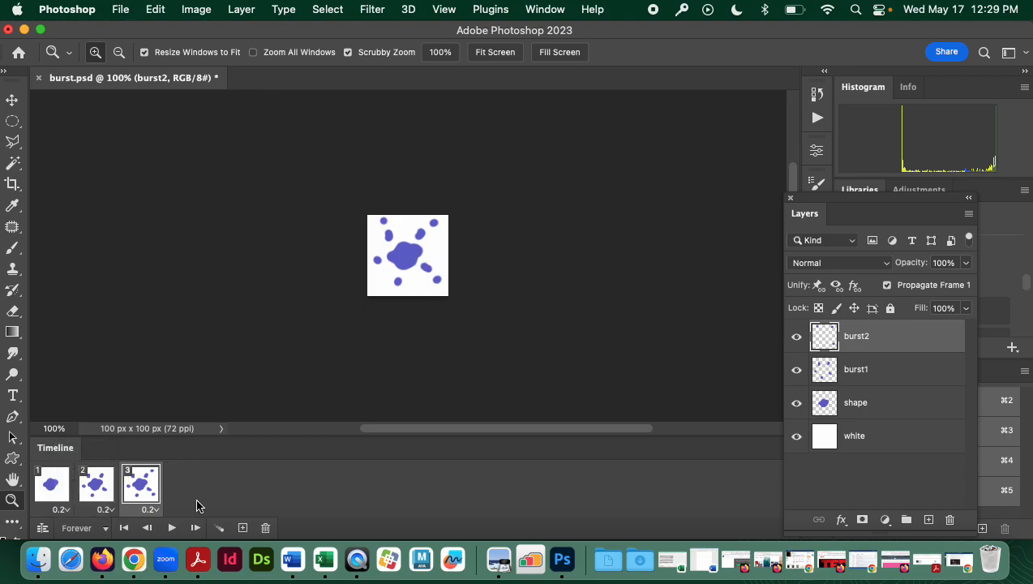
- Draw a small circular marquee selection between the two lower dots near the canvas's bottom edge
click(12, 121)
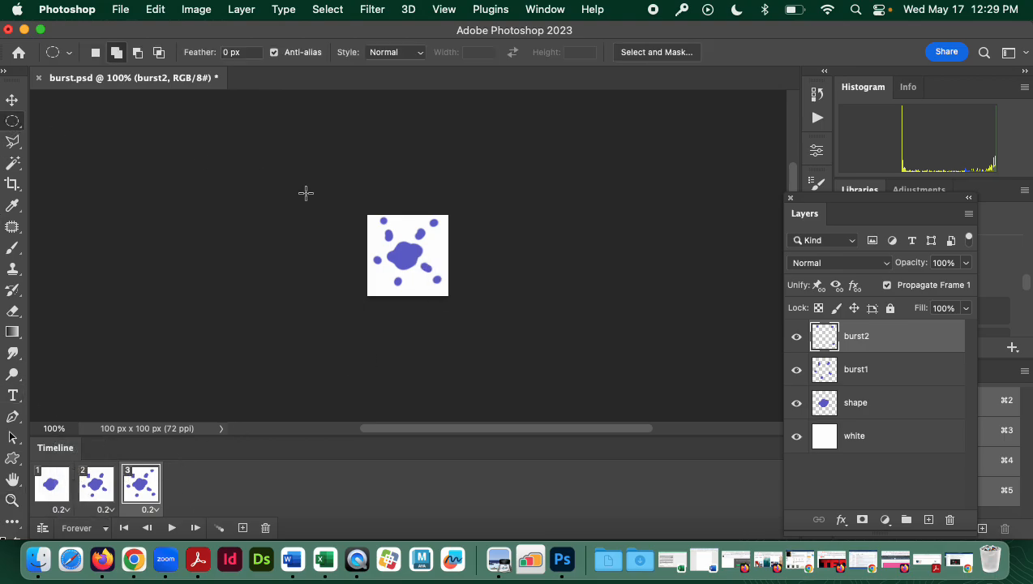
drag(415, 276, 429, 290)
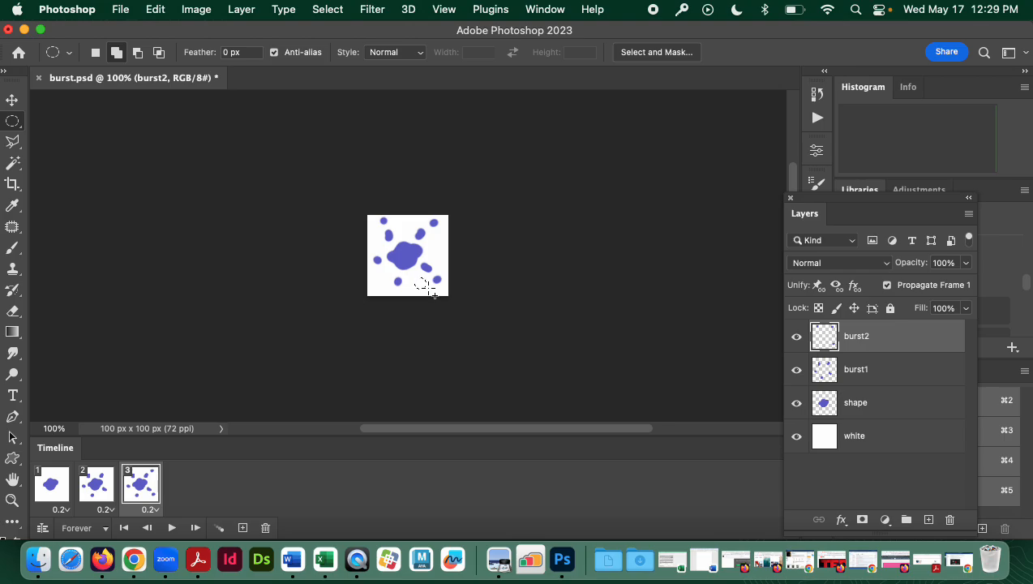
- Try filling the circular selection on the burst2 layer with the background color, and remove that fill
click(155, 9)
click(184, 259)
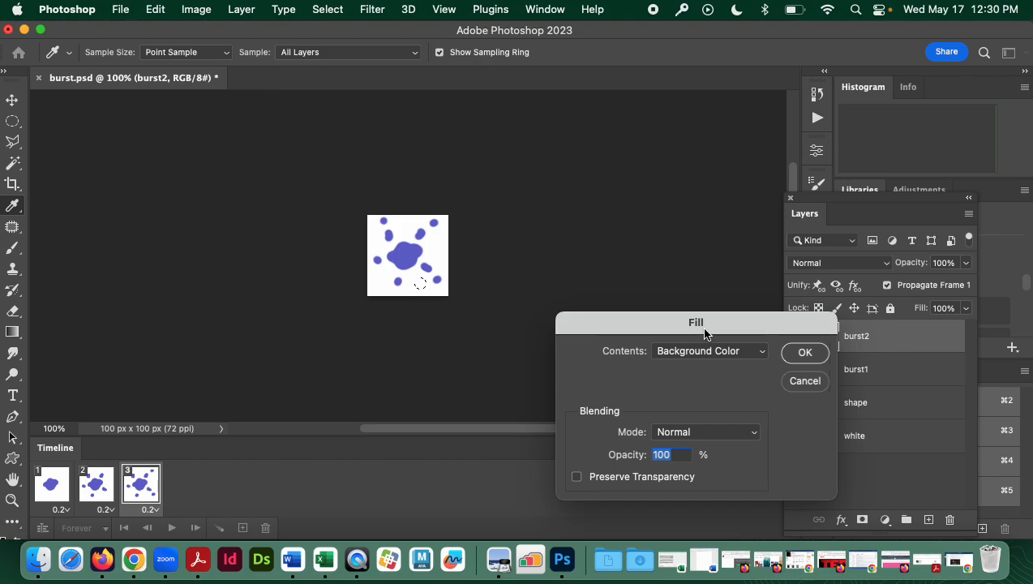
click(798, 352)
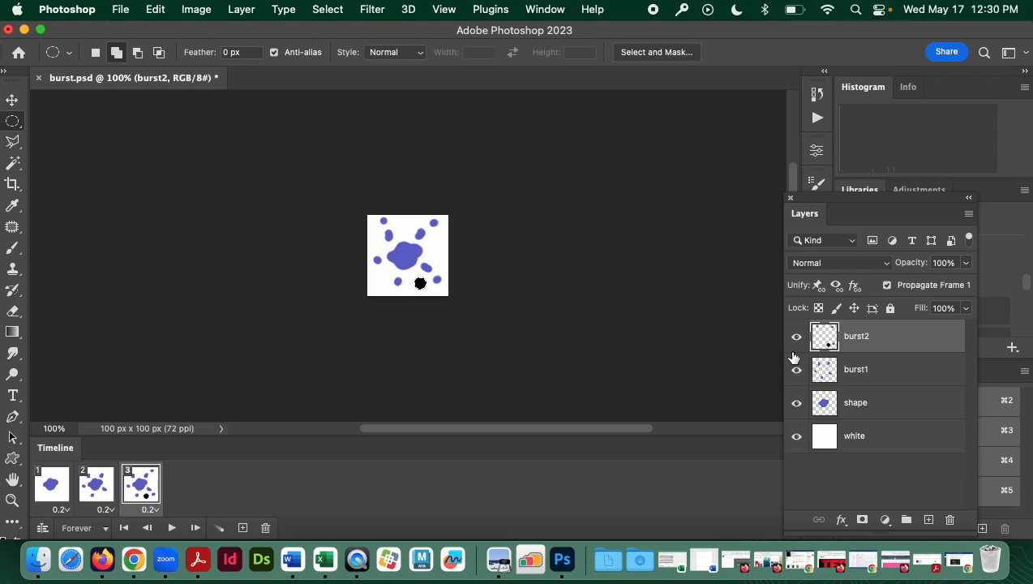
key(Delete)
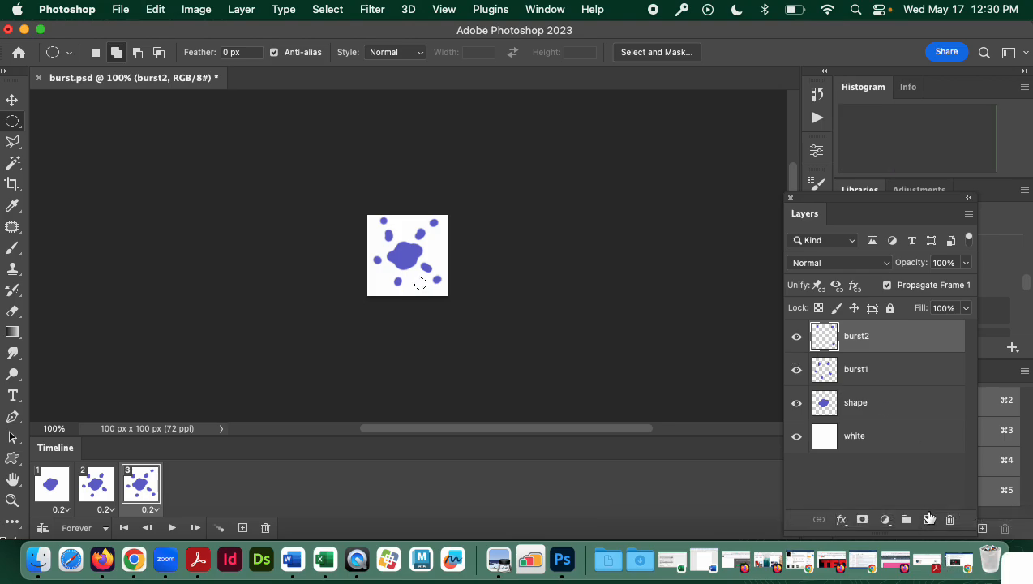
- Add a new layer, fill the circular selection on it with black, and check the circle across all three frames
click(929, 519)
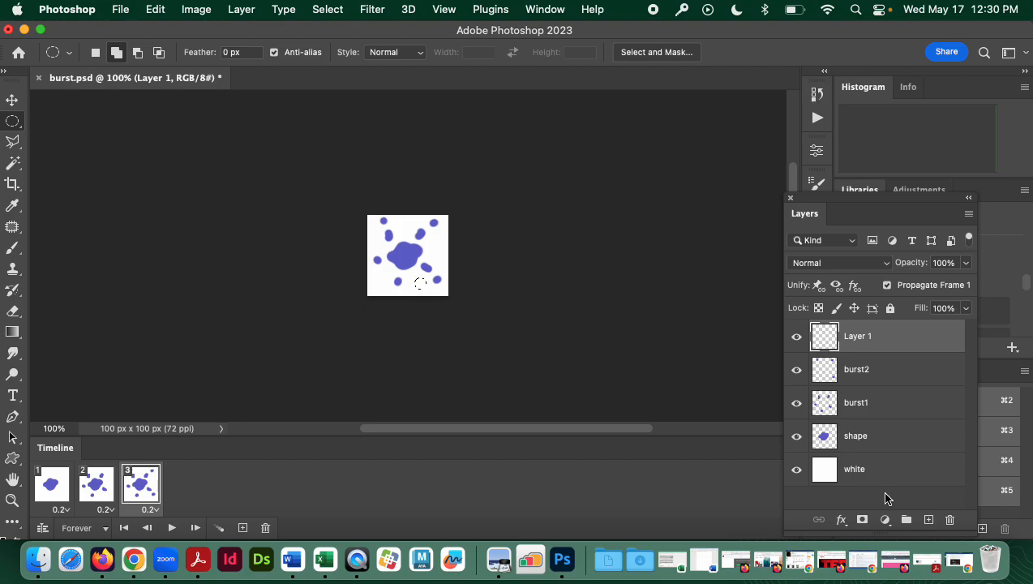
key(alt+BackSpace)
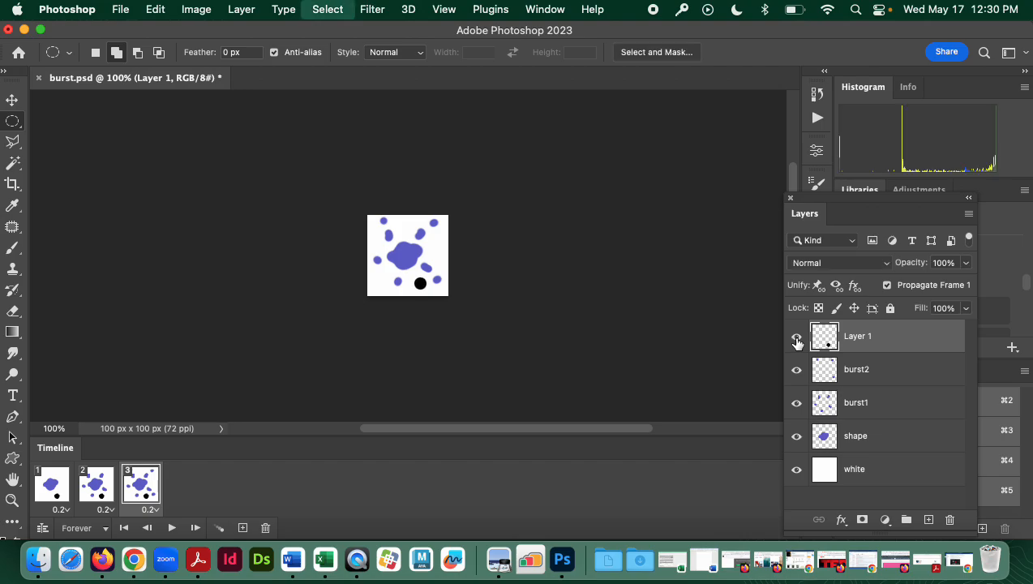
click(49, 487)
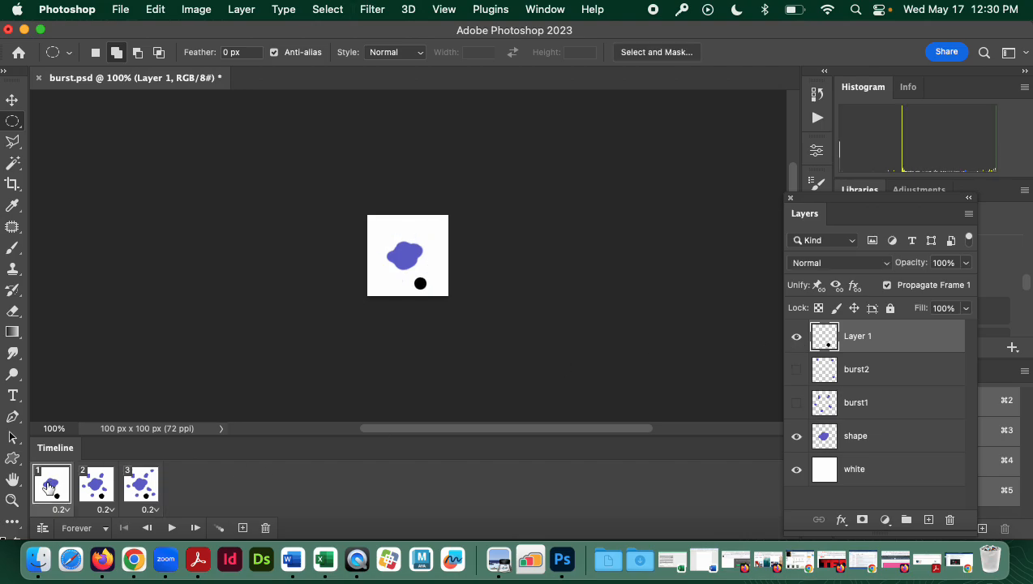
click(96, 486)
click(134, 489)
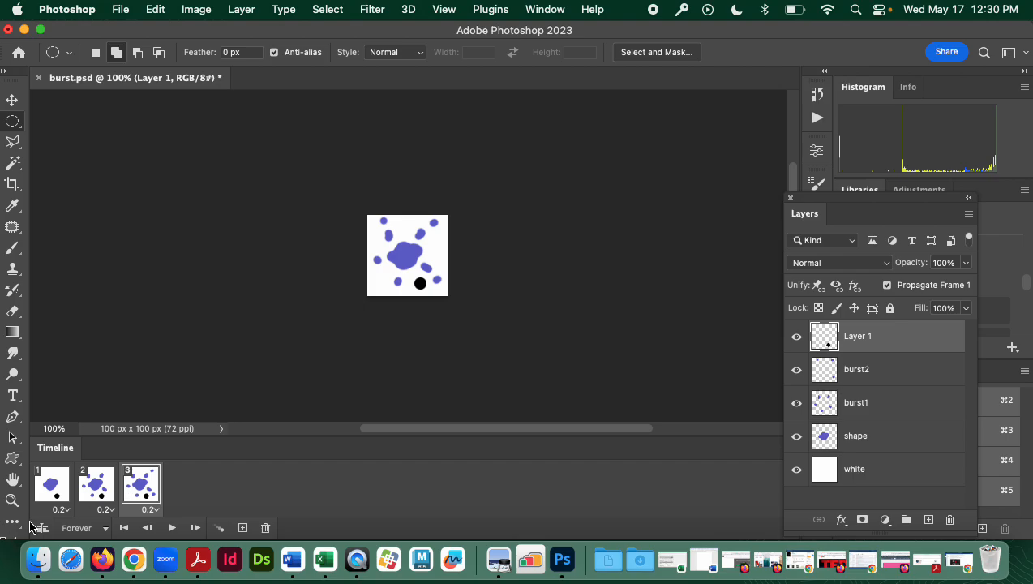
- Hide the black circle's layer in the first frame and check the second and third frames
click(57, 490)
click(795, 336)
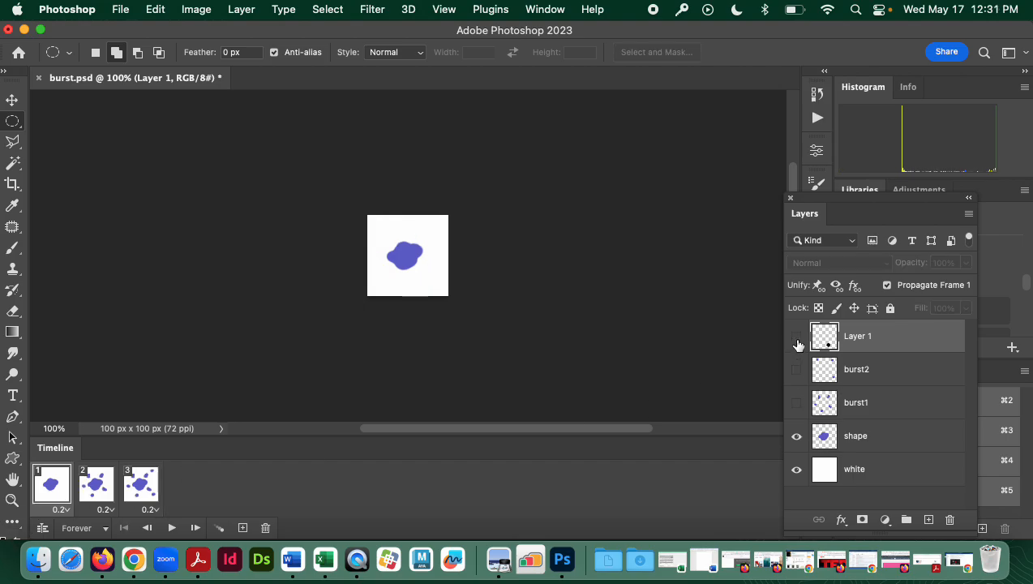
click(95, 485)
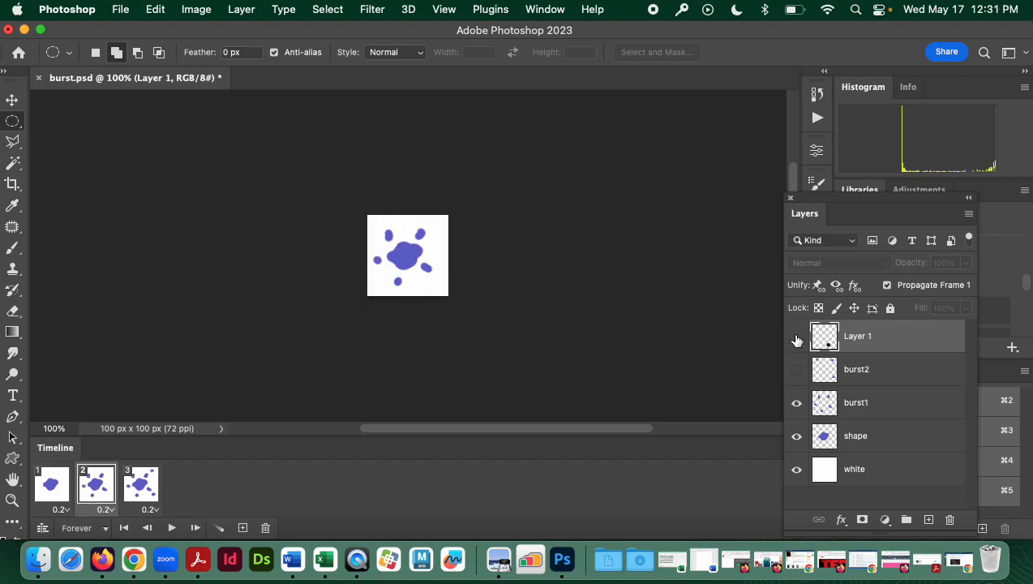
click(150, 489)
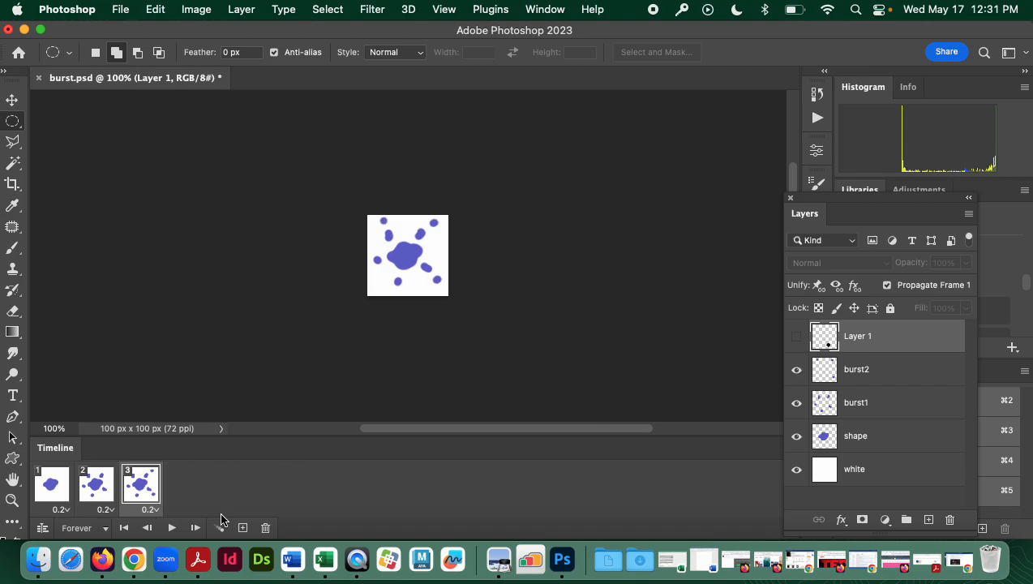
- Add a fourth frame and toggle the black circle's layer on and back off in it
click(241, 528)
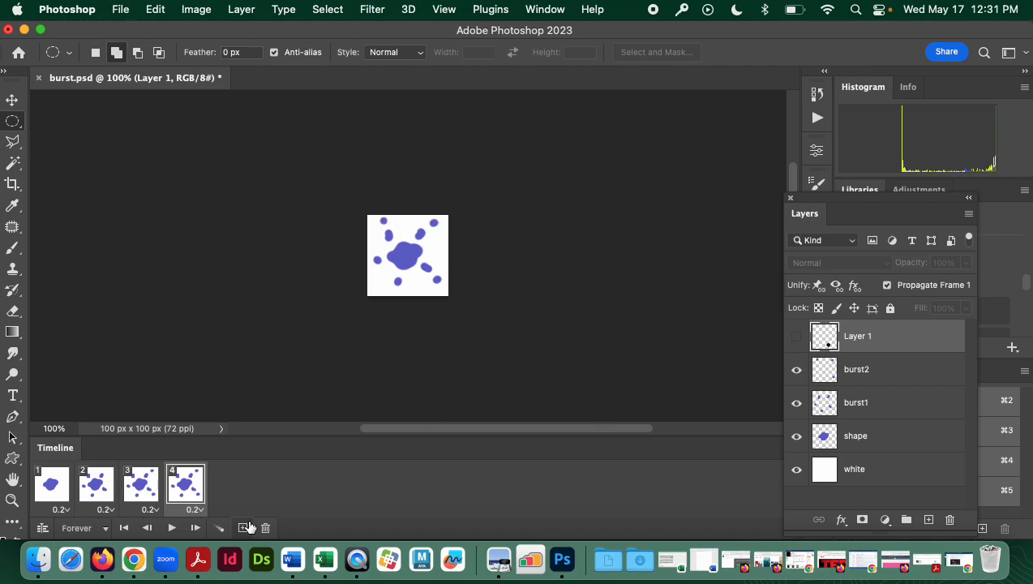
click(796, 336)
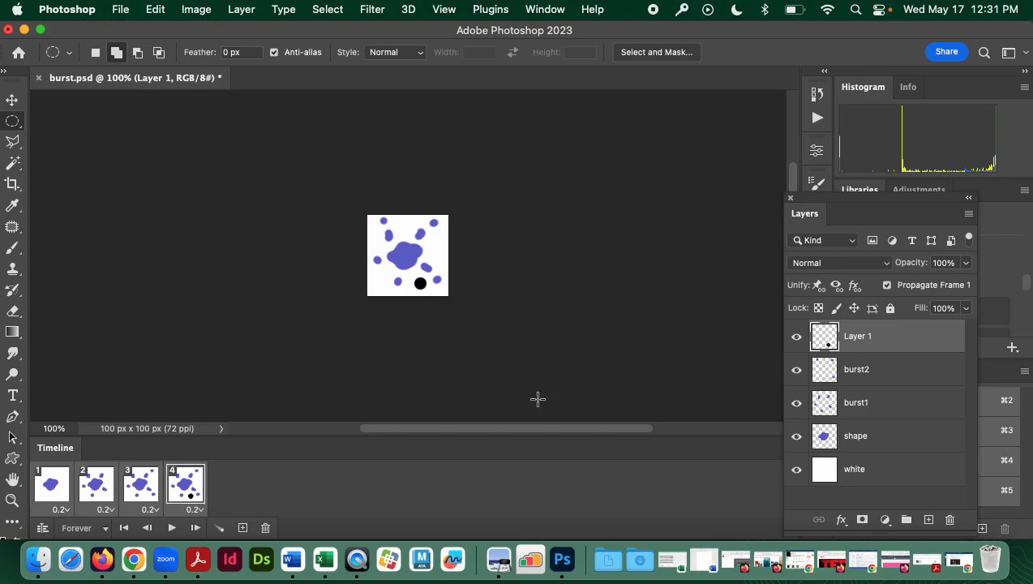
click(795, 338)
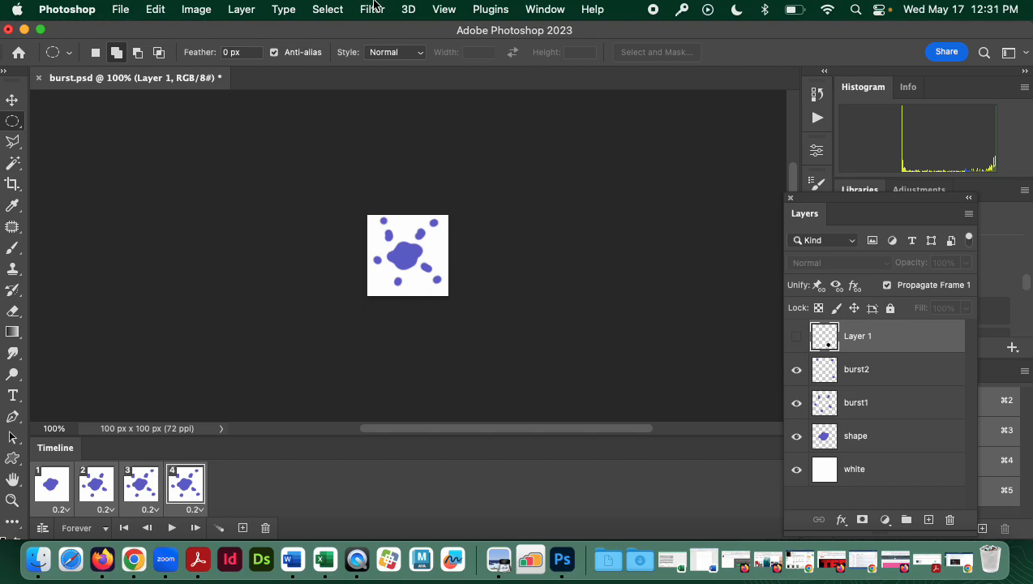
- Open the Save for Web (Legacy) export settings for the animation
click(120, 9)
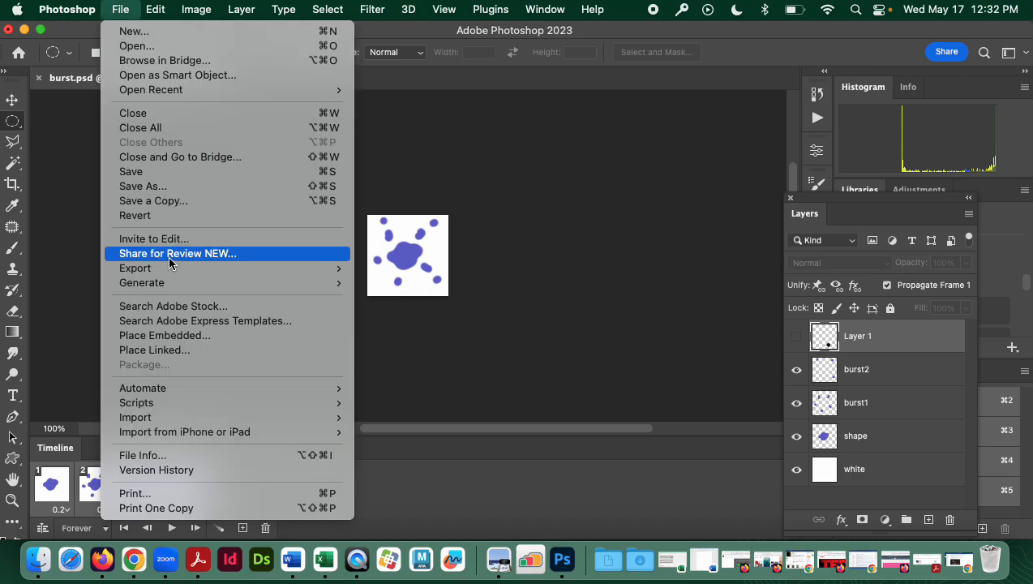
mouse_move(173, 269)
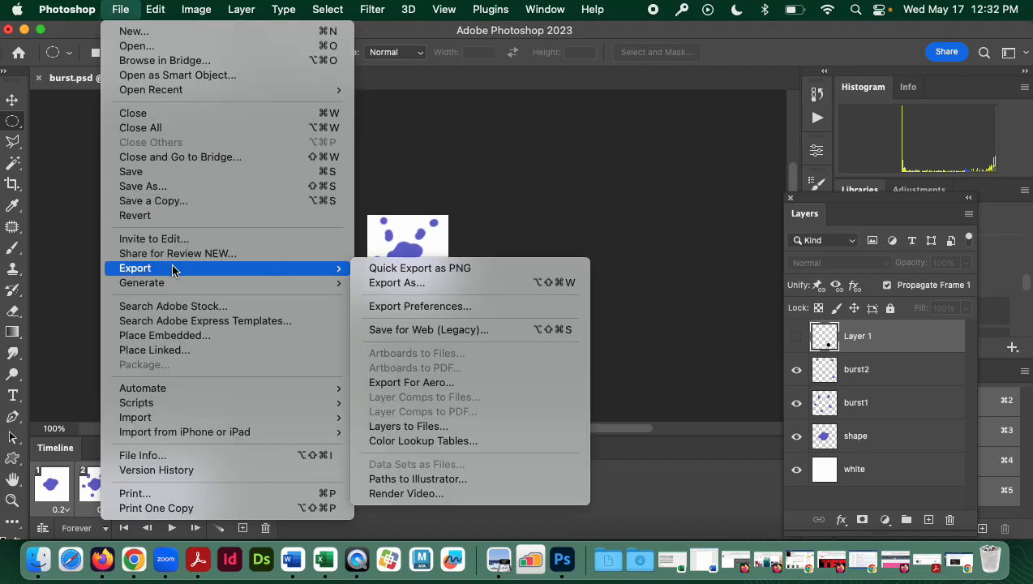
click(464, 330)
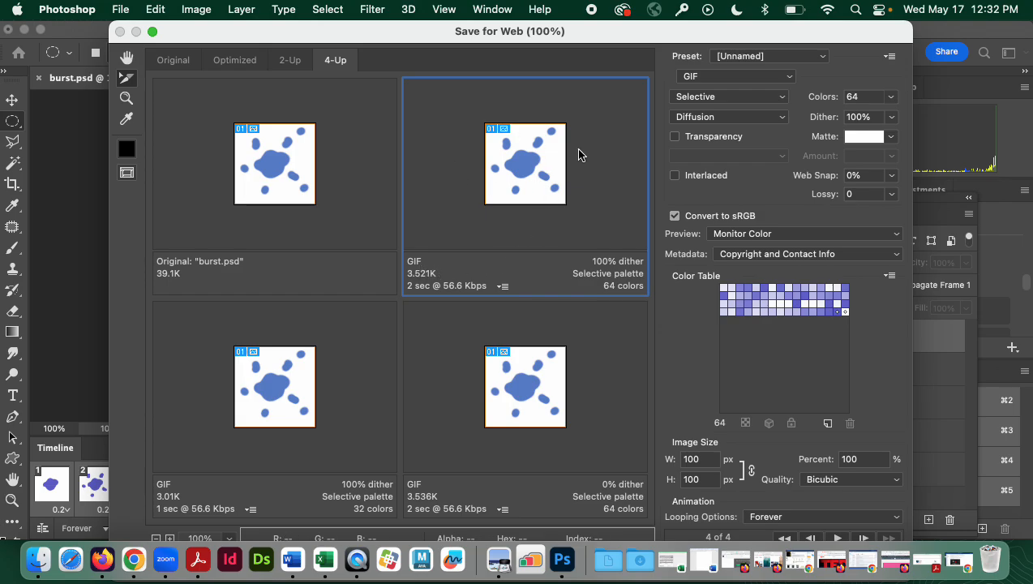
- Try JPEG as the export format for the animation and return it to GIF
click(714, 76)
click(719, 95)
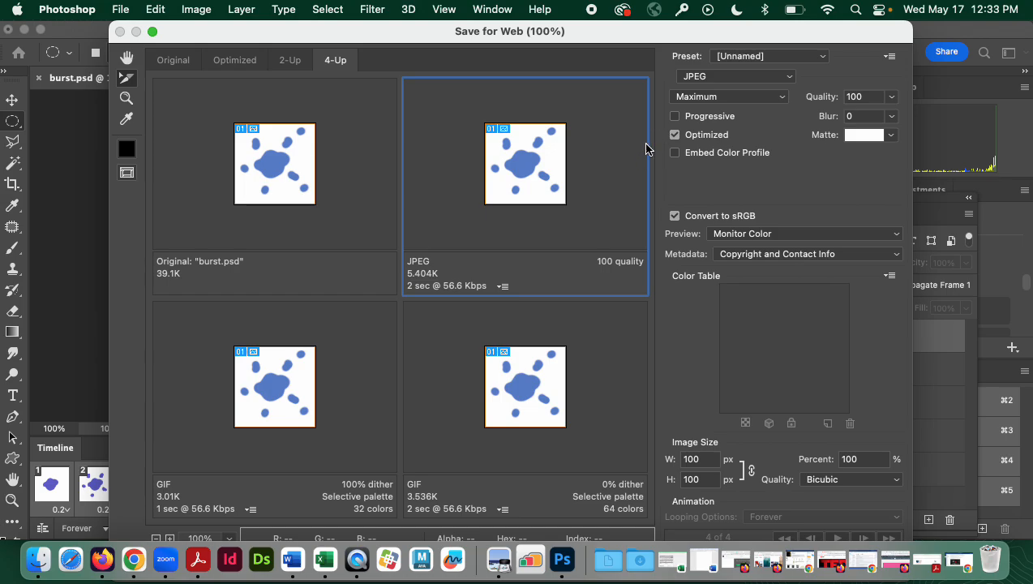
click(713, 80)
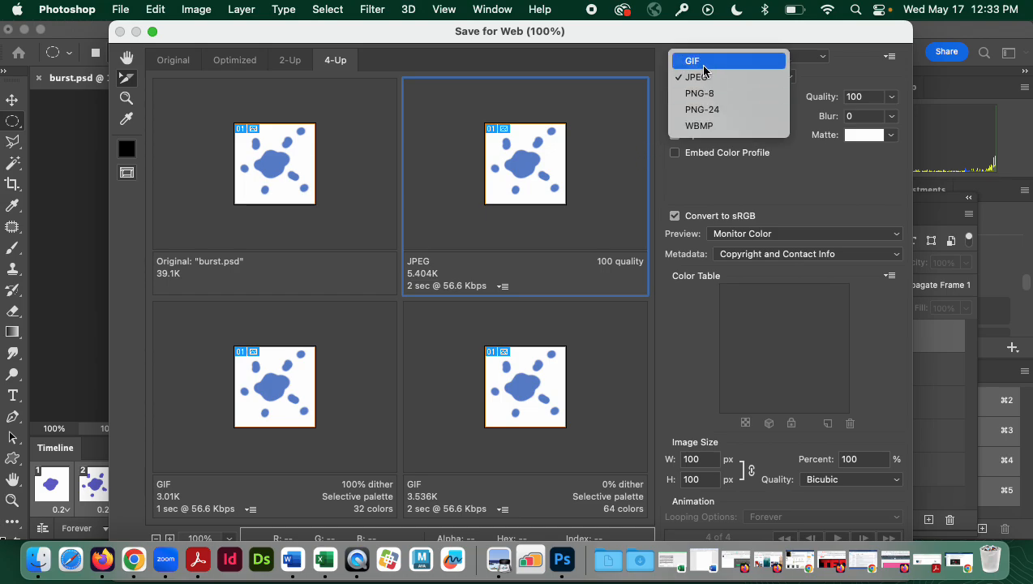
click(702, 61)
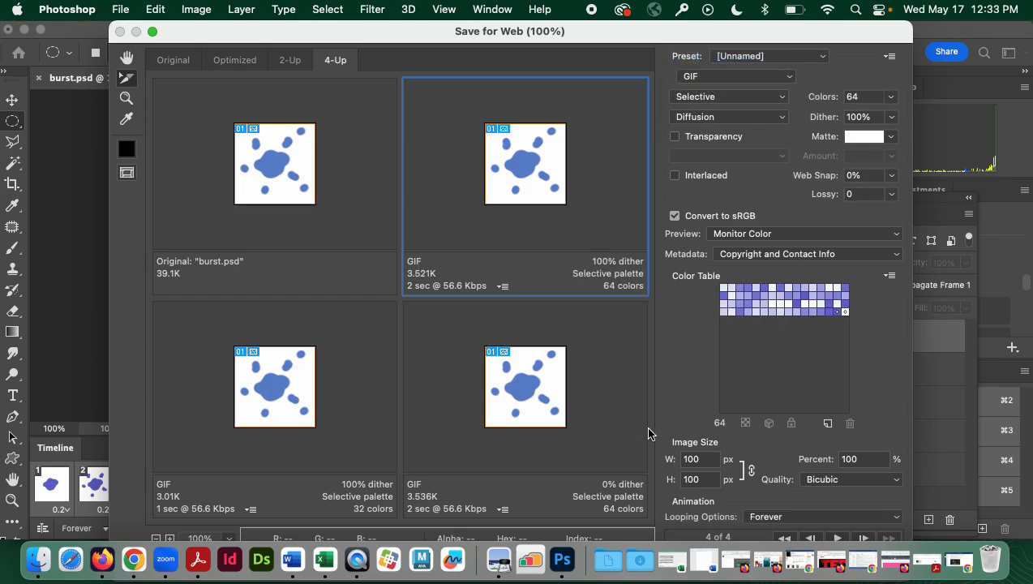
- Enlarge the export window and save the animation as burst.gif in the __PS_Advanced folder on the Desktop
drag(579, 37, 558, 38)
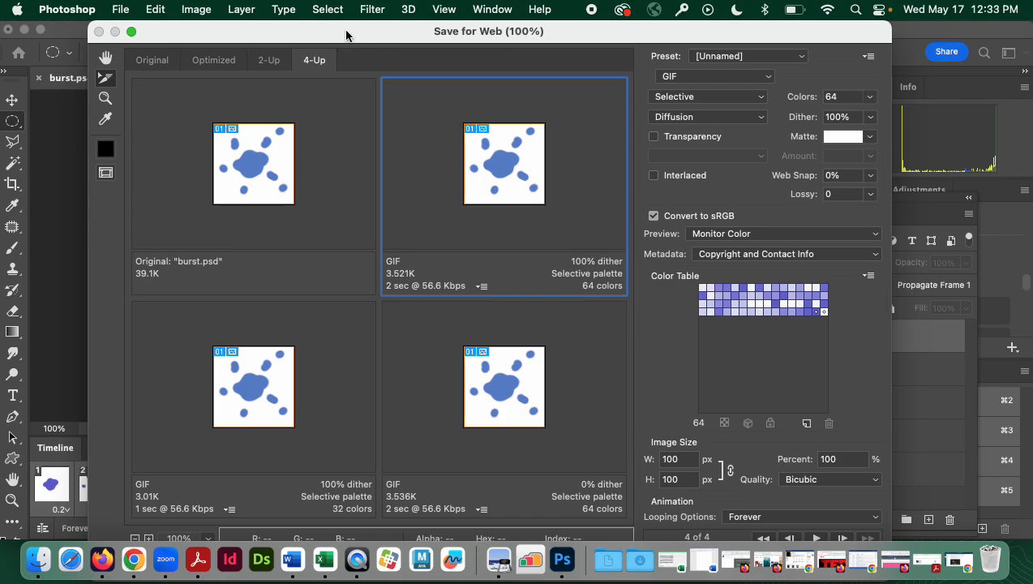
drag(350, 33, 325, 17)
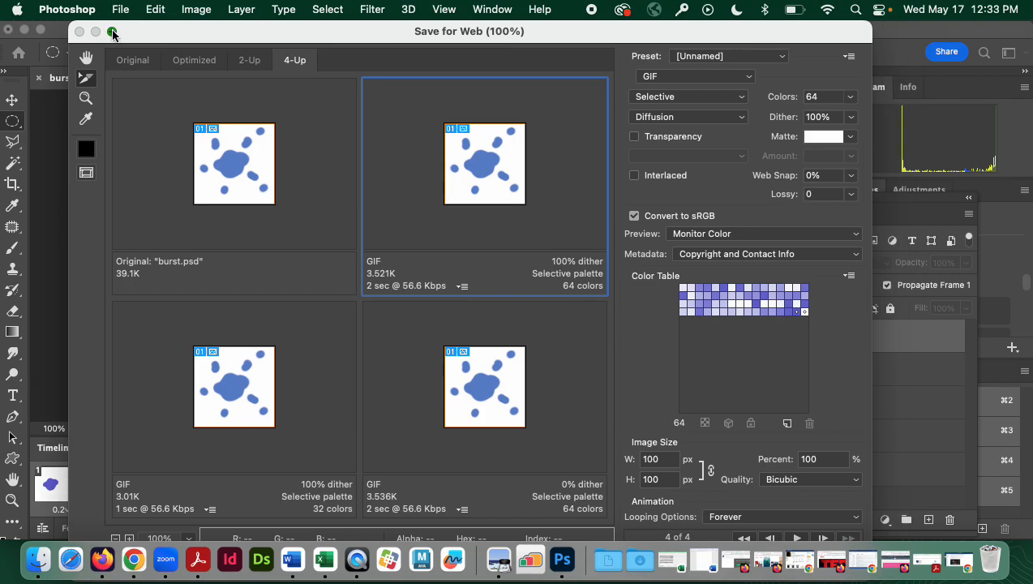
click(112, 32)
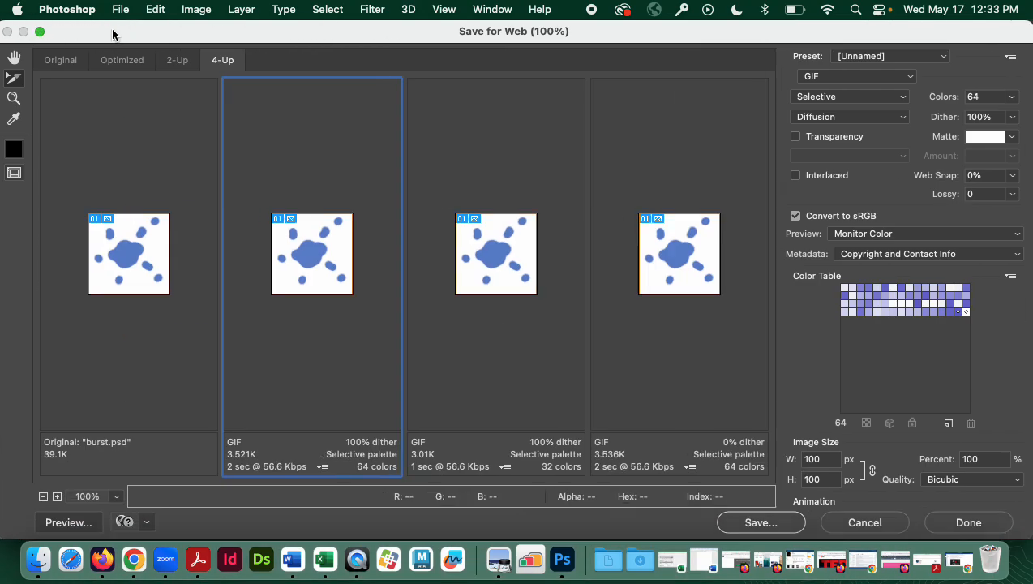
click(774, 524)
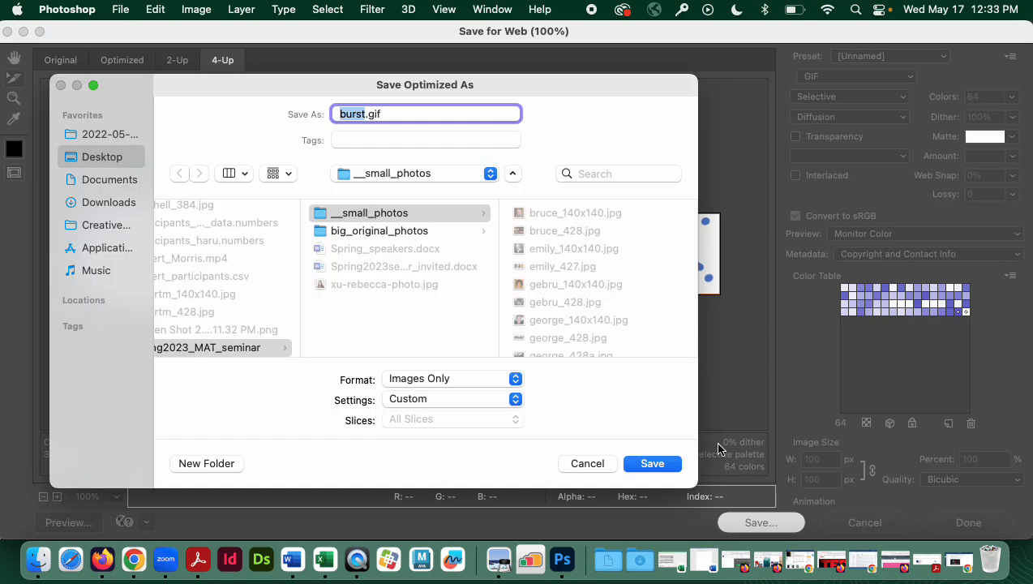
click(114, 164)
scroll(195, 274, down, 5)
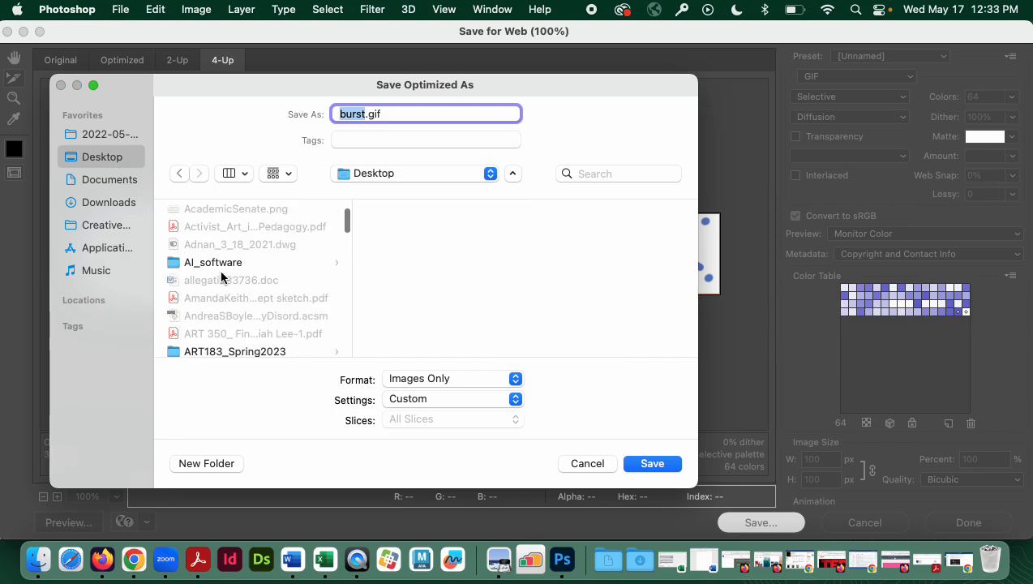
scroll(224, 252, up, 5)
click(235, 212)
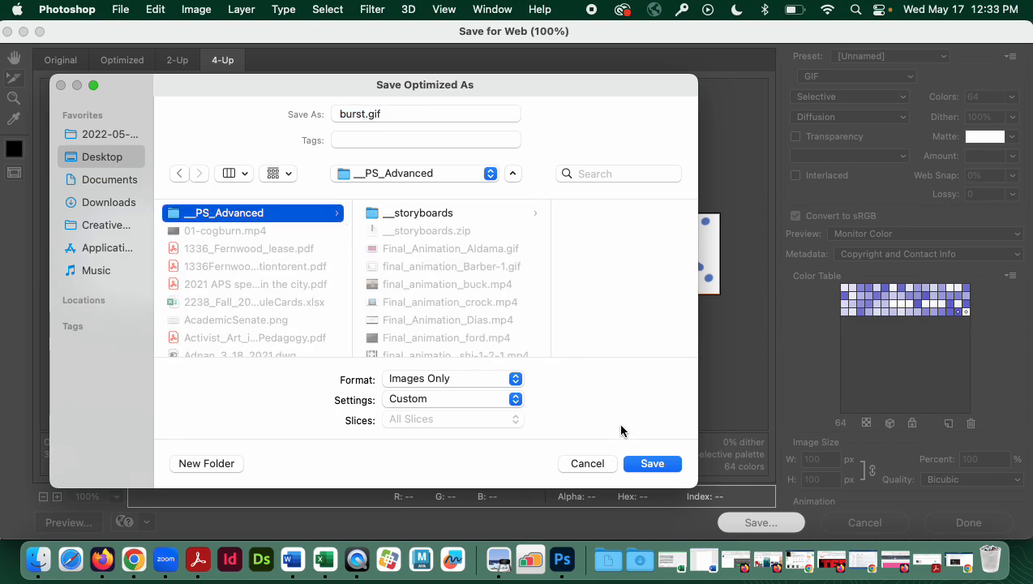
click(640, 464)
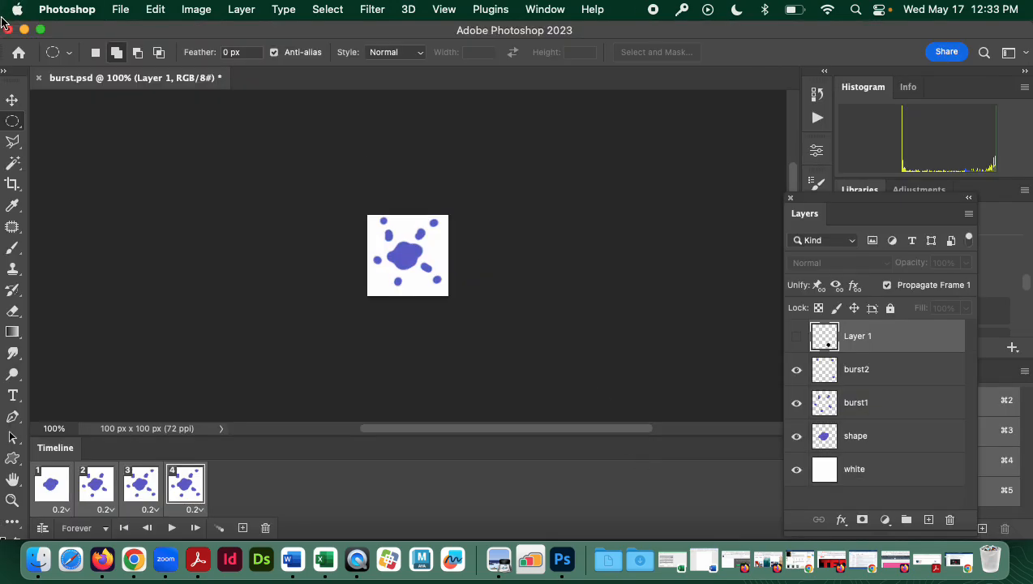
- Open burst.gif from the __PS_Advanced folder in Chrome to check its playback, and close the preview
click(25, 30)
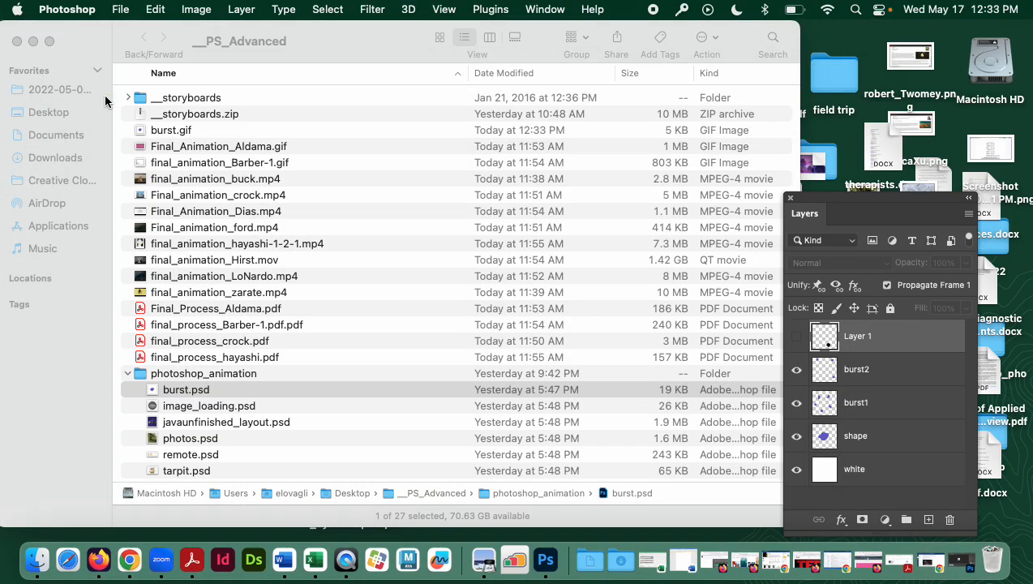
click(140, 129)
click(142, 134)
drag(142, 132, 131, 561)
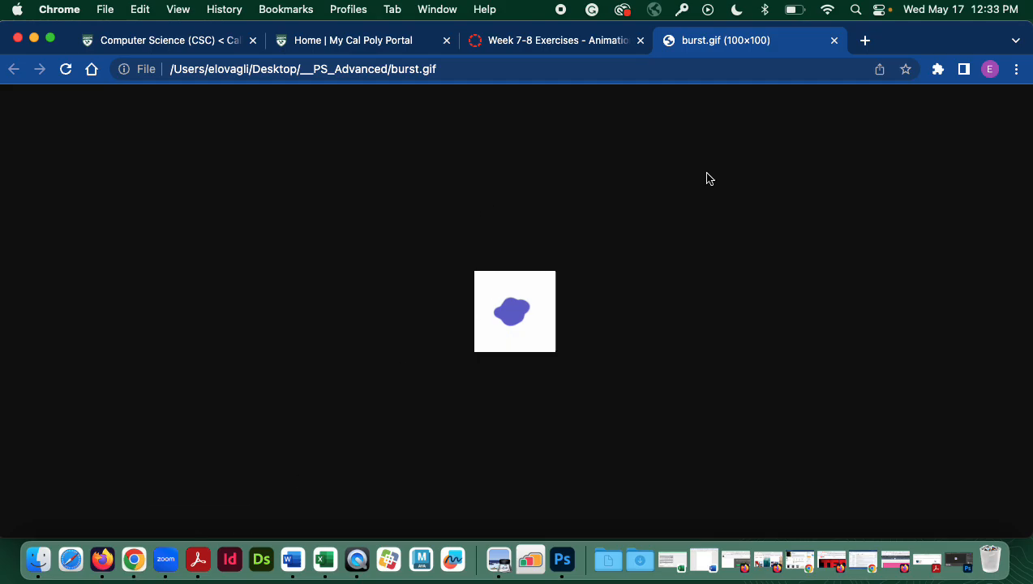
click(835, 40)
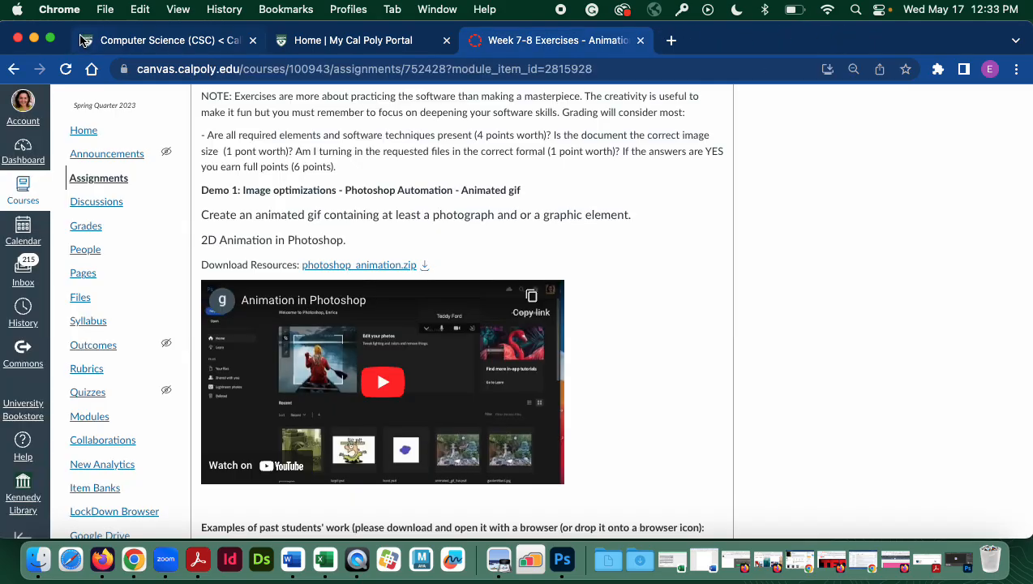
click(33, 38)
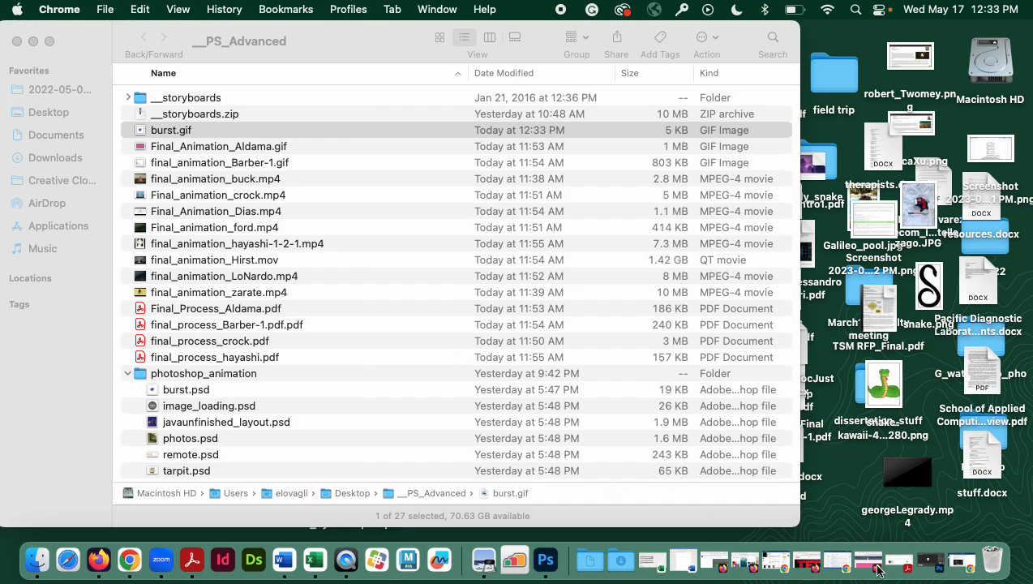
- Switch back to Photoshop and close burst.psd without saving
click(922, 563)
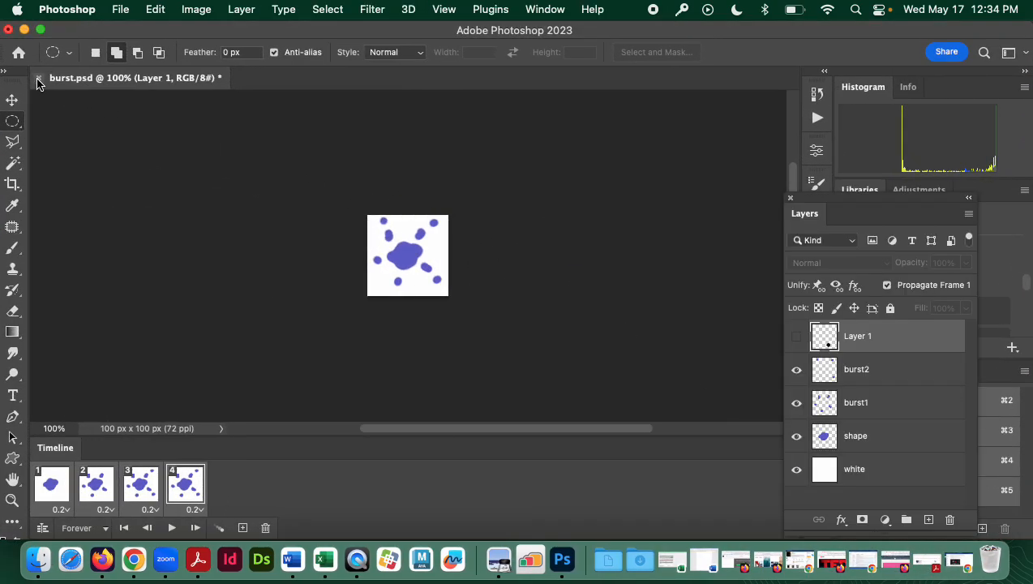
click(38, 78)
click(485, 269)
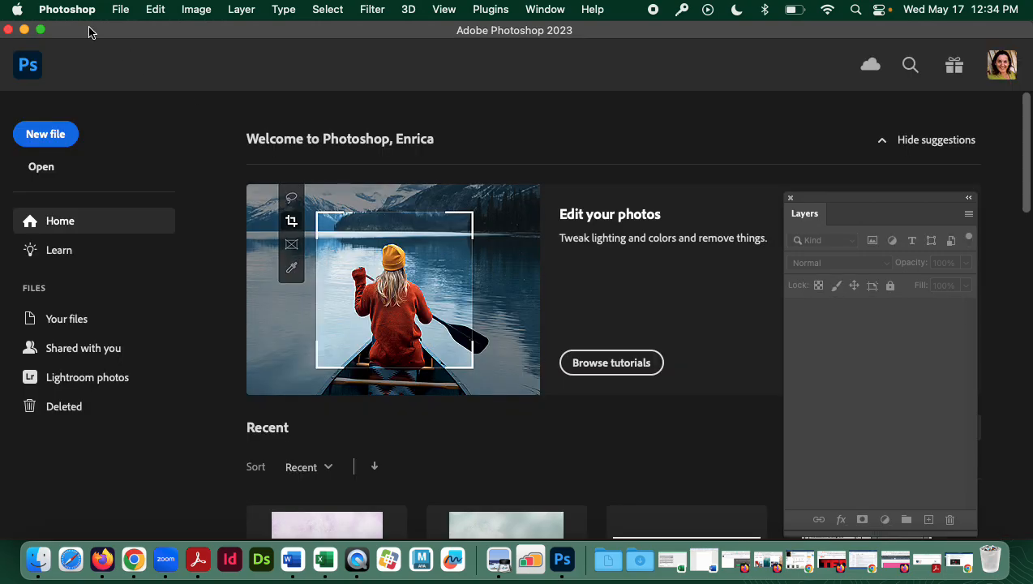
- Open tarpit.psd from the photoshop_animation folder in Photoshop
click(25, 30)
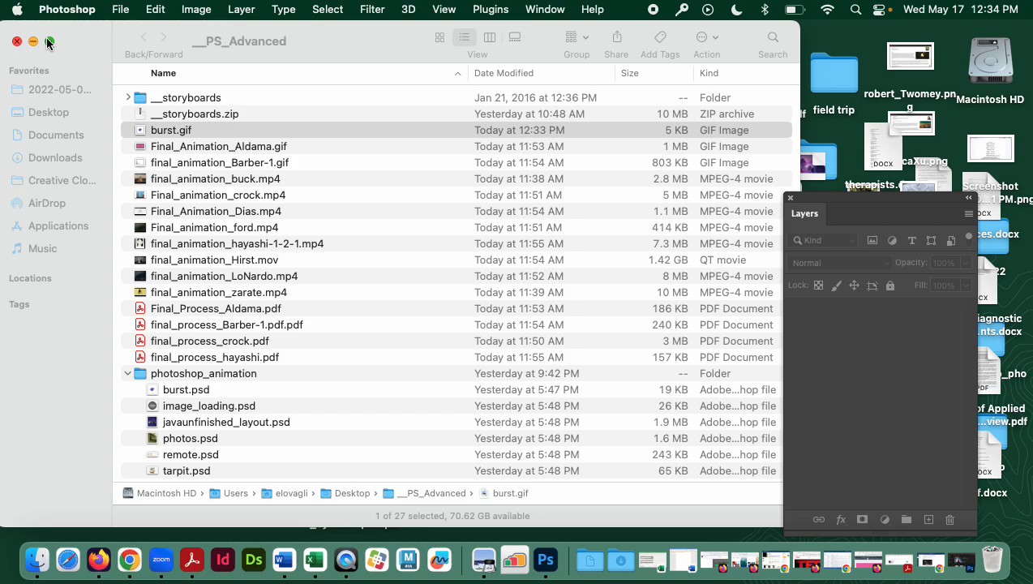
click(125, 98)
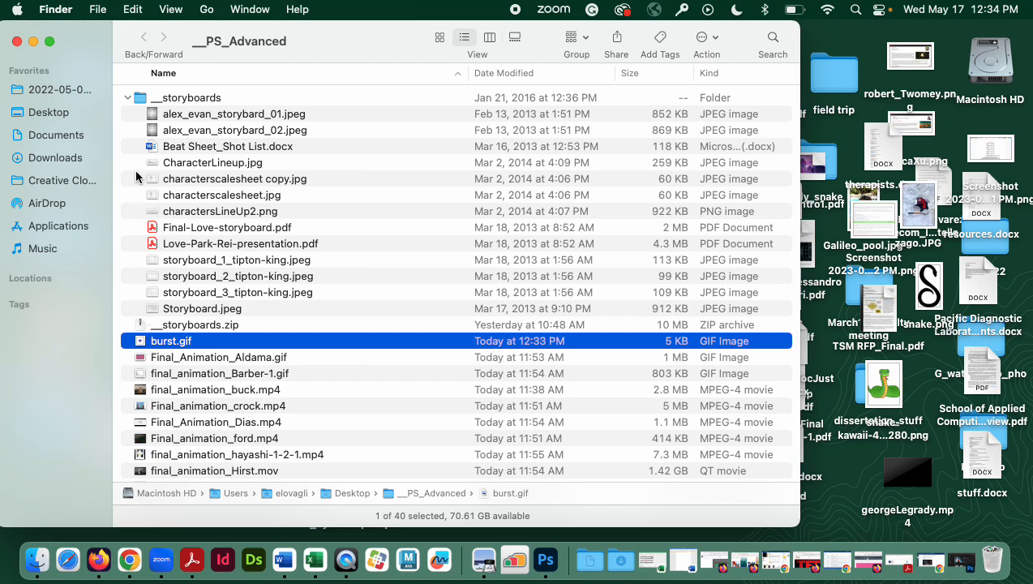
click(128, 98)
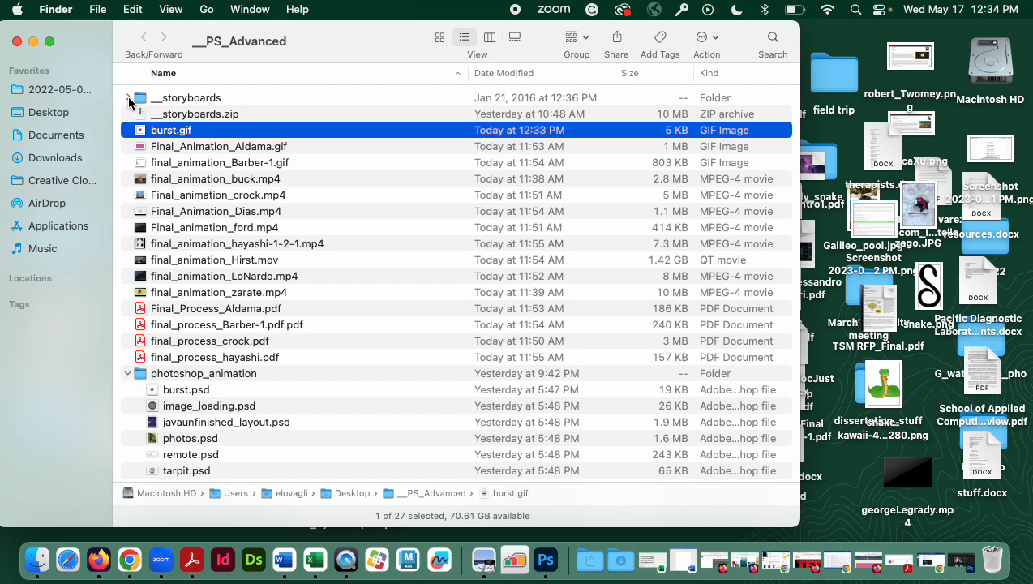
scroll(199, 420, down, 3)
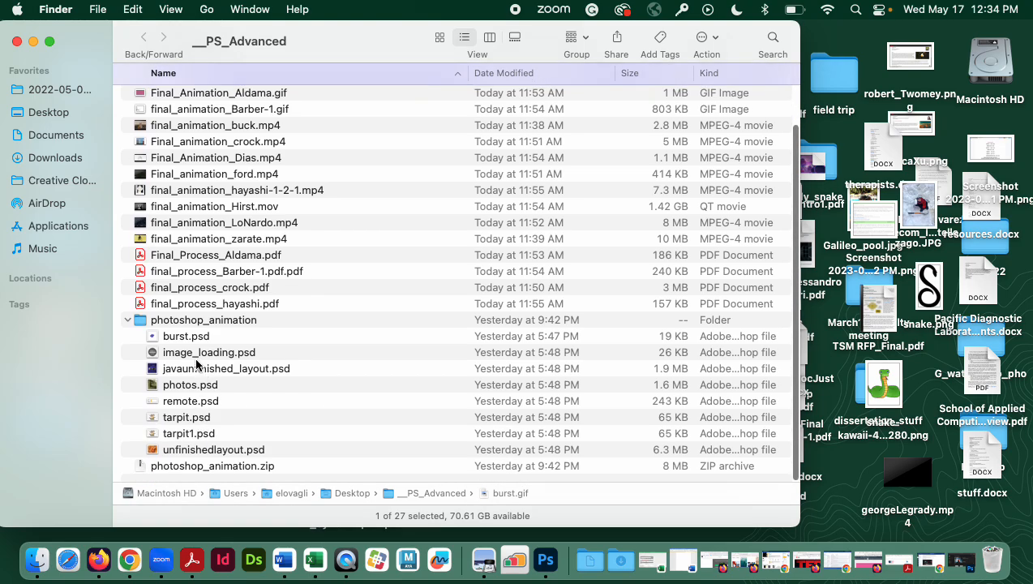
click(176, 419)
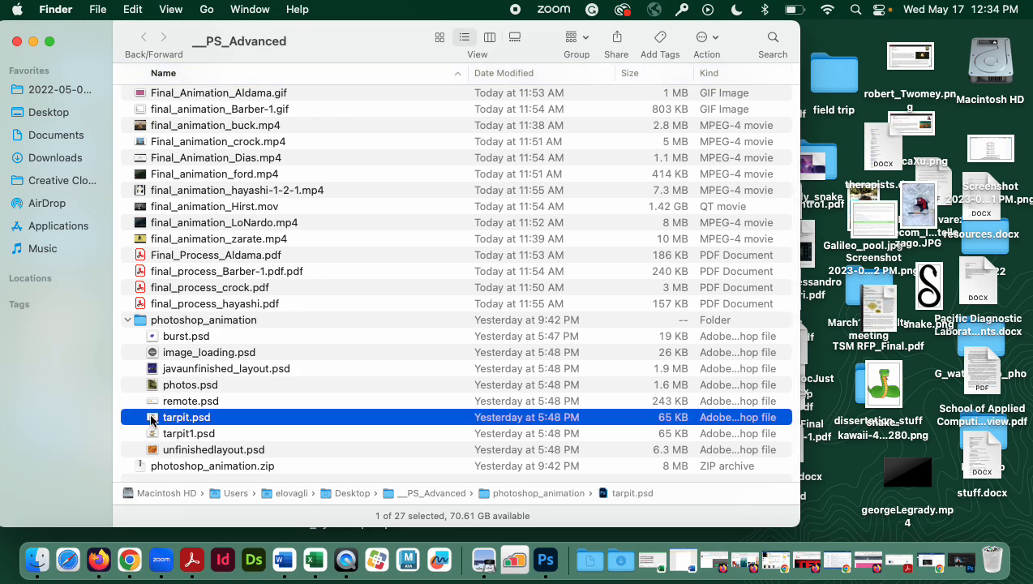
drag(151, 420, 551, 551)
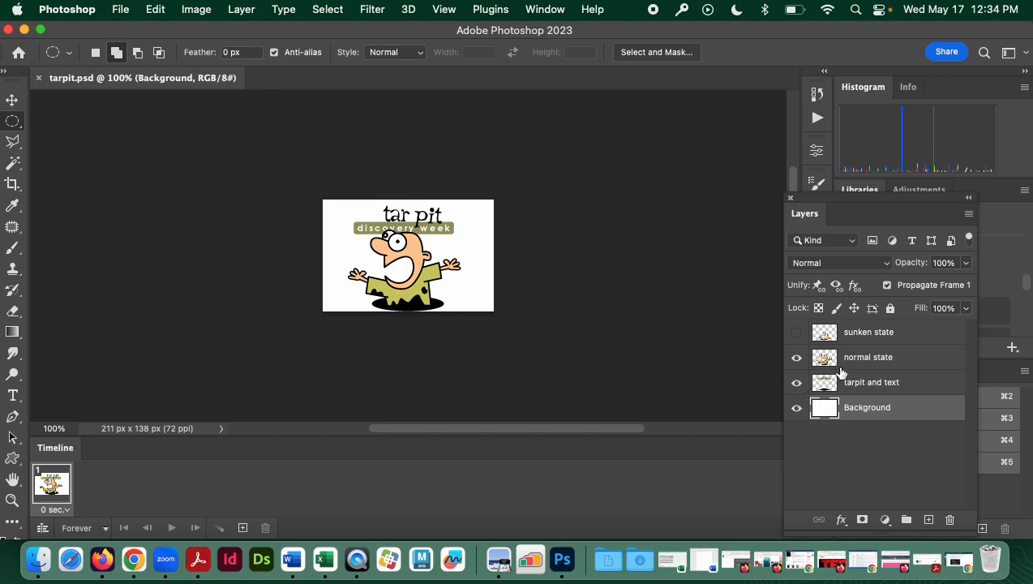
- Preview the normal state and sunken state layers one at a time, leaving both hidden in the first frame
click(797, 360)
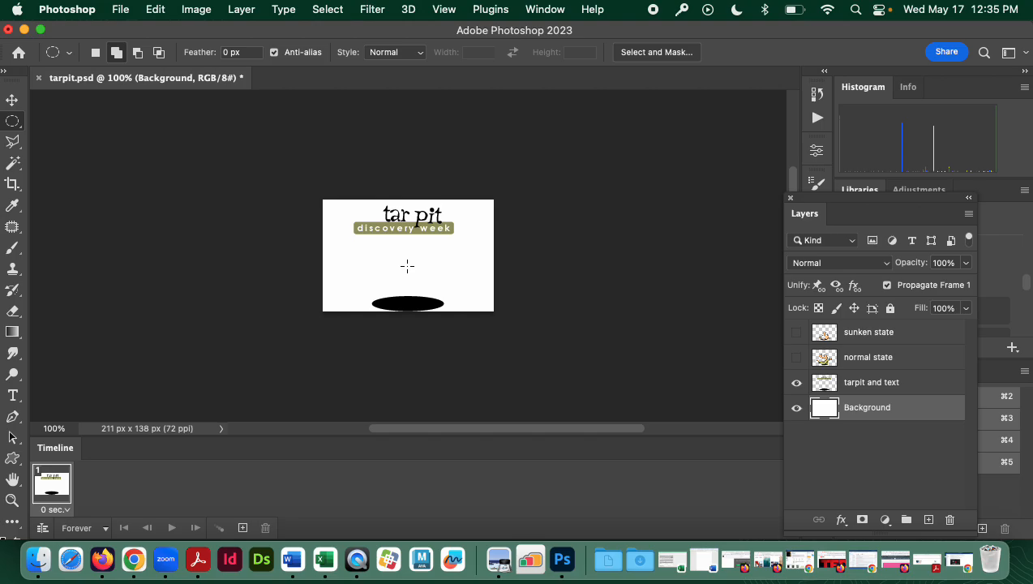
click(797, 333)
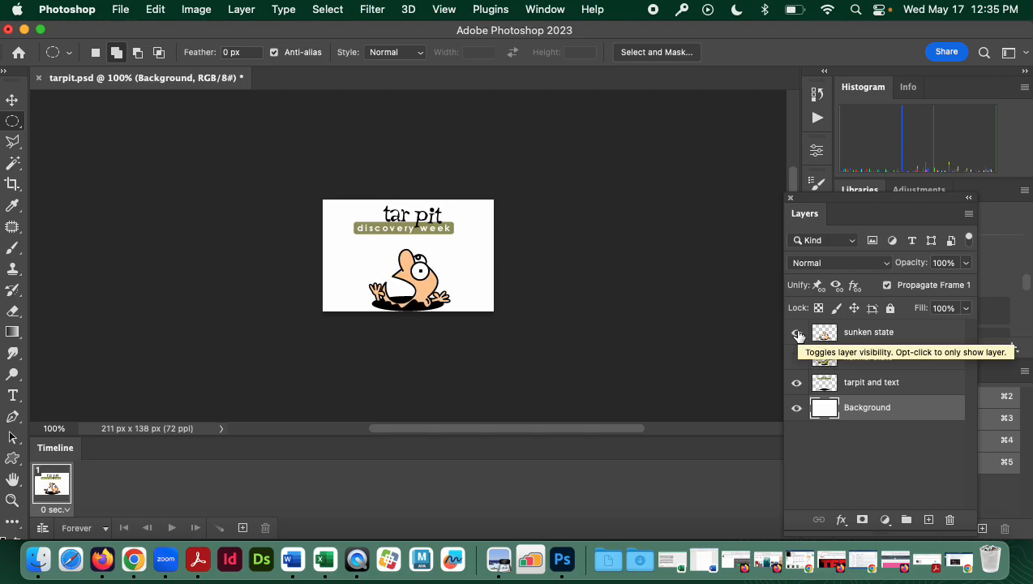
click(797, 333)
click(797, 358)
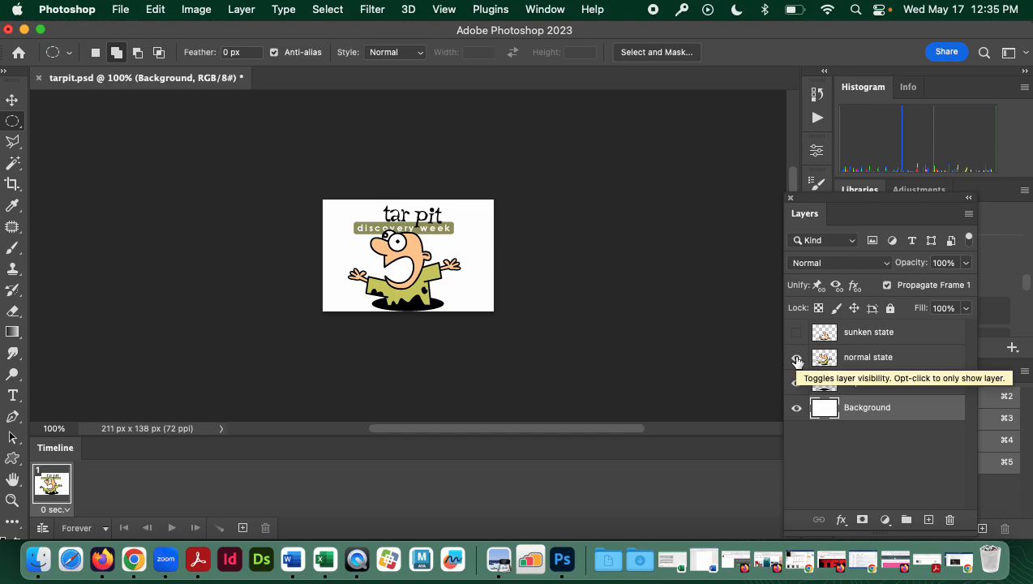
click(797, 360)
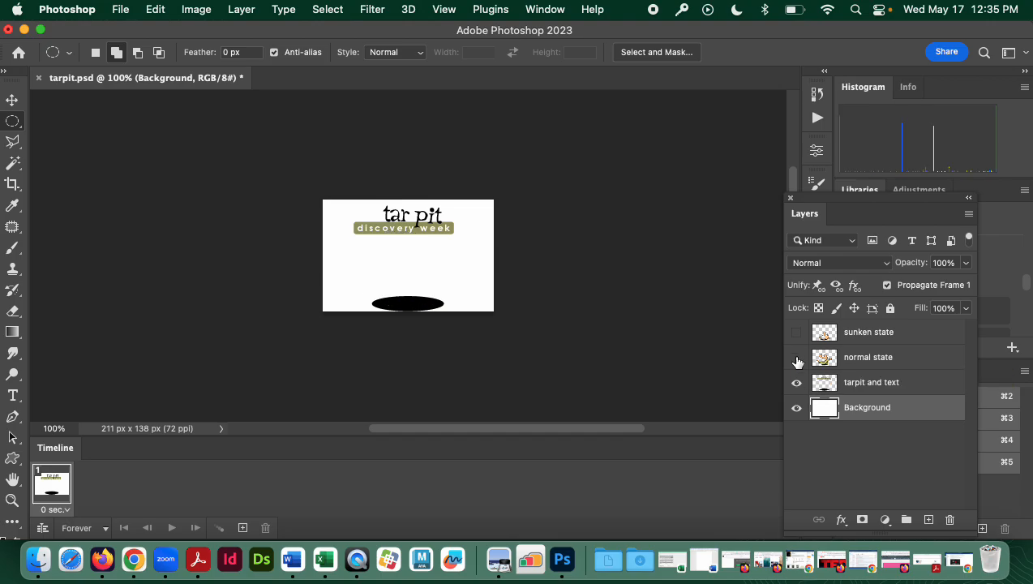
- Move the sunken state layer below normal state and preview each one, leaving both hidden
click(869, 331)
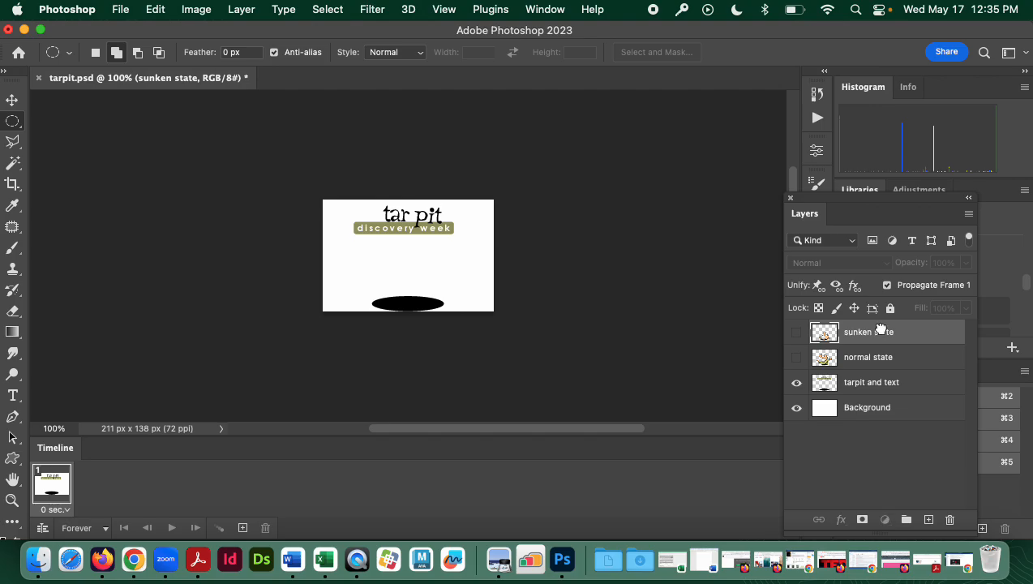
drag(880, 329, 888, 363)
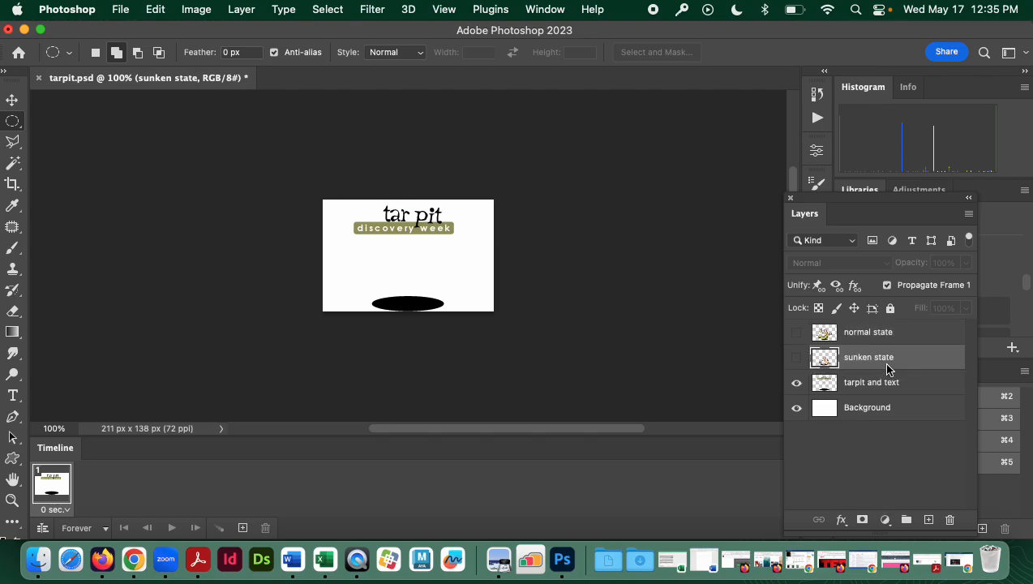
click(797, 358)
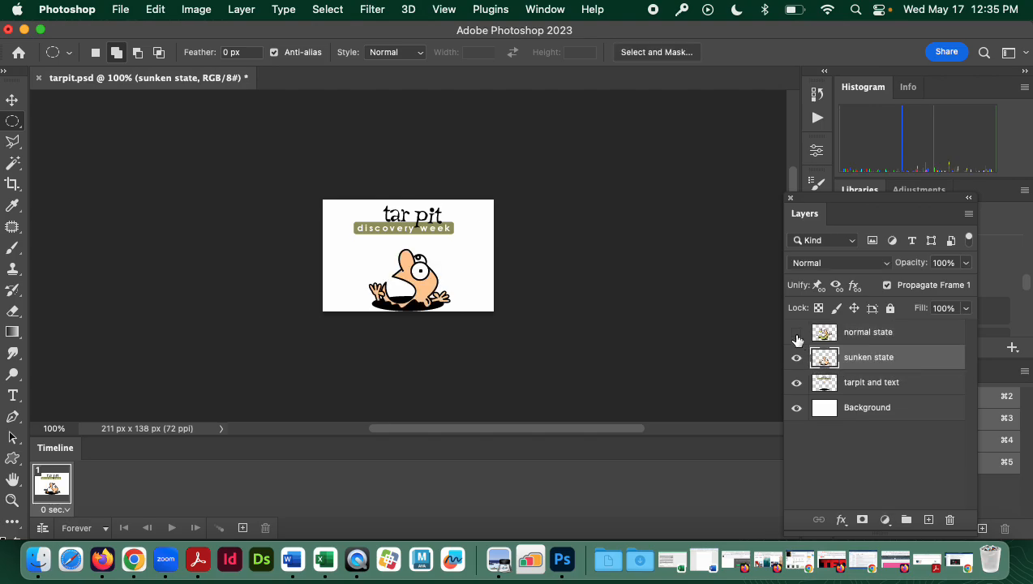
click(796, 332)
click(797, 333)
click(797, 358)
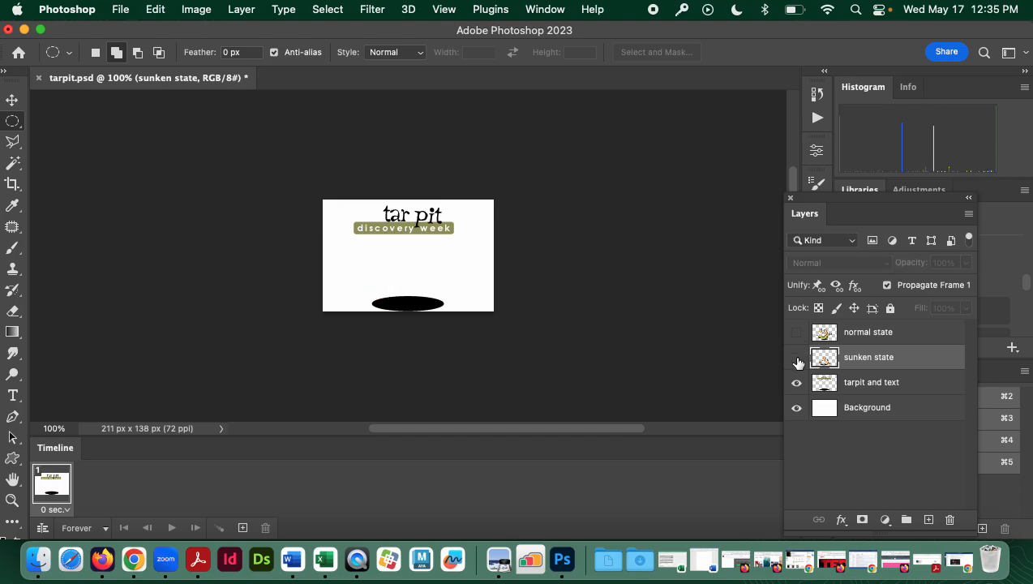
- Add a second frame showing the sunken state layer and a third frame with normal state shown and sunken state hidden
click(241, 528)
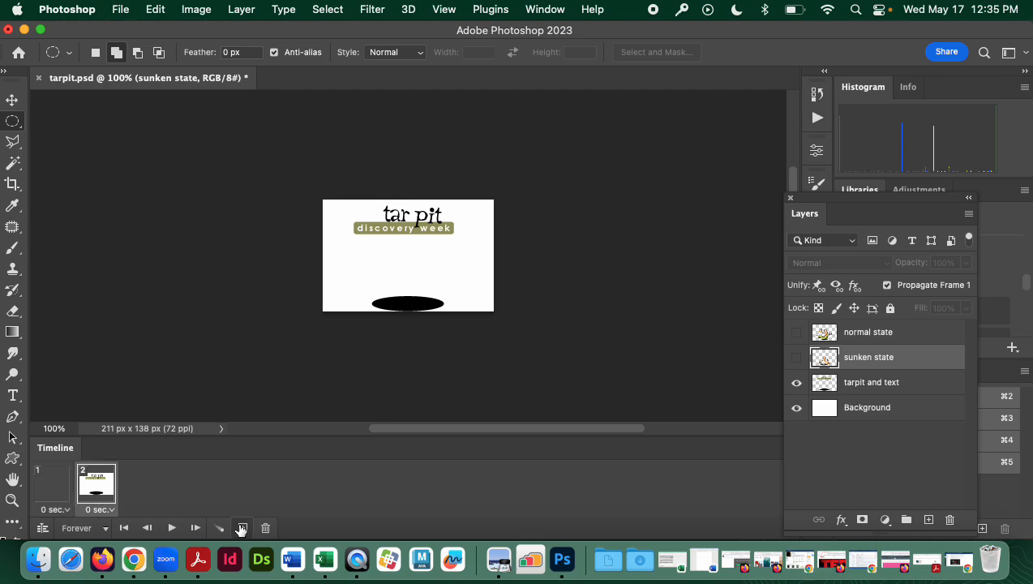
click(796, 361)
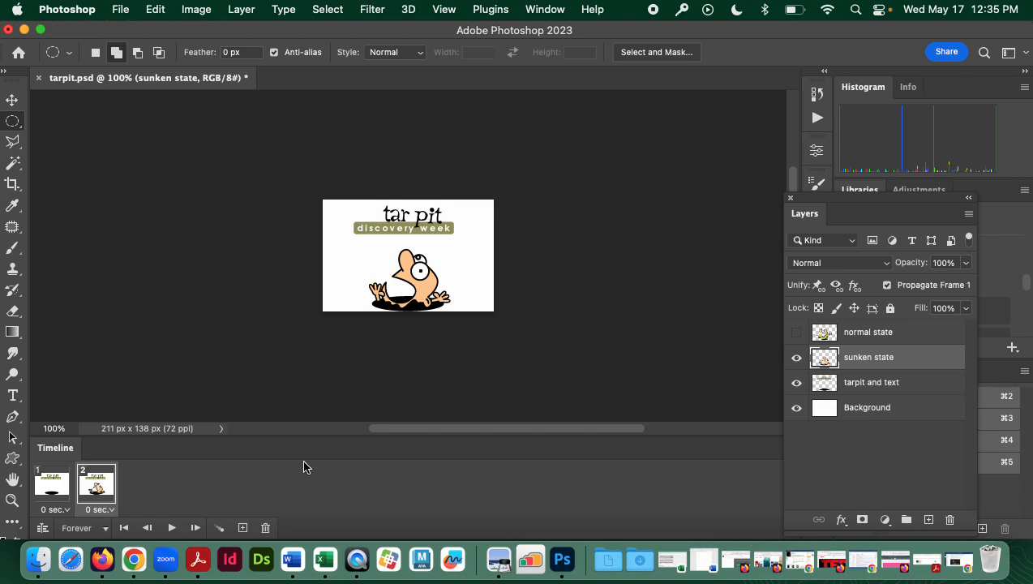
click(242, 528)
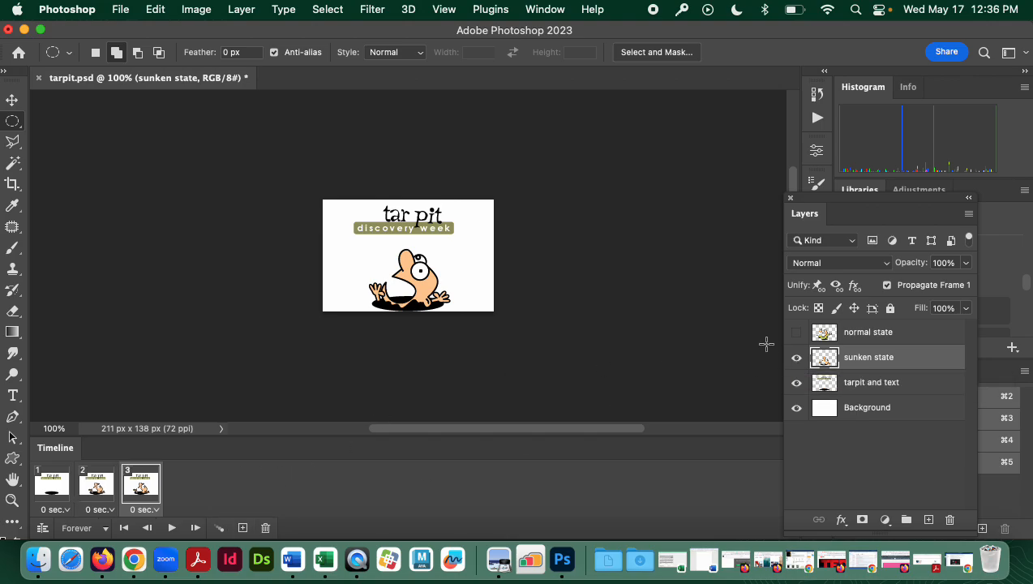
click(796, 334)
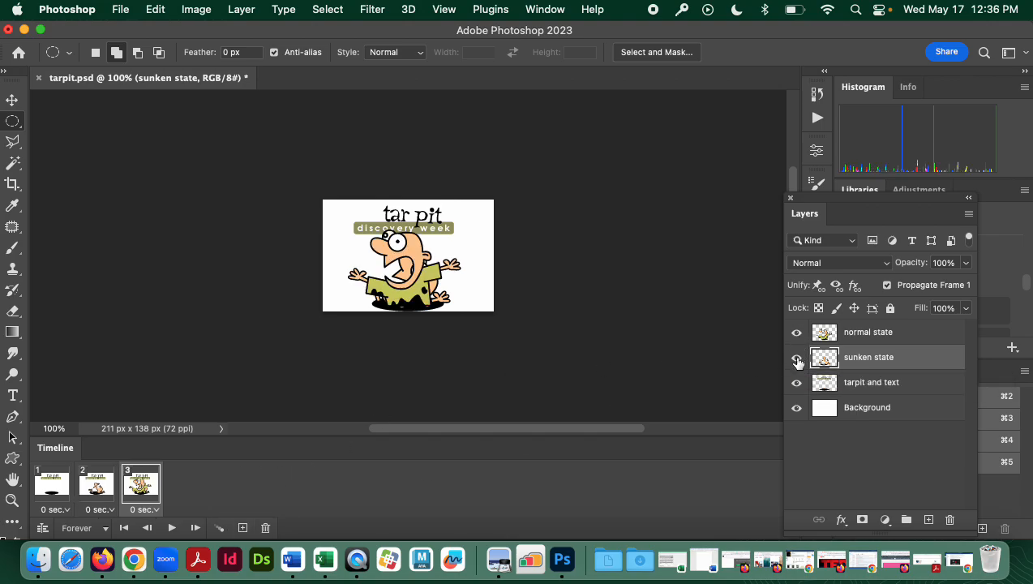
click(796, 358)
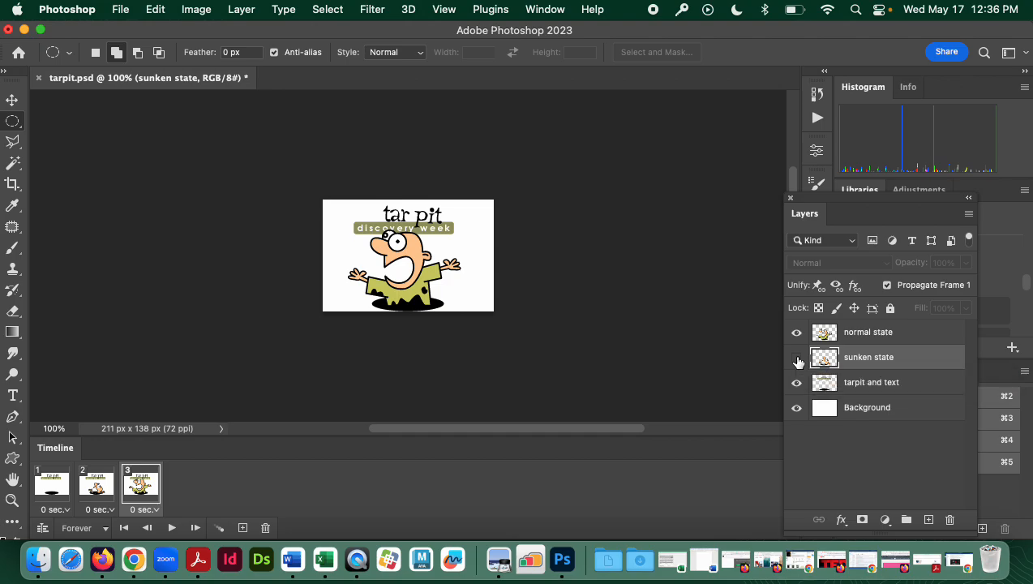
- Hide the sunken state layer in the third frame and move the floating Layers panel clear of the Timeline
click(797, 359)
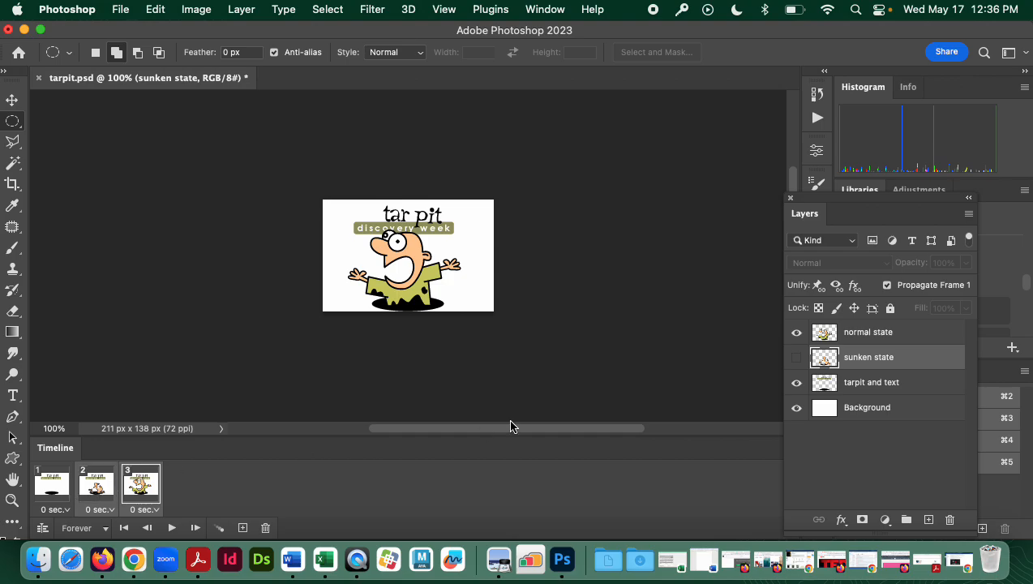
drag(839, 204, 713, 89)
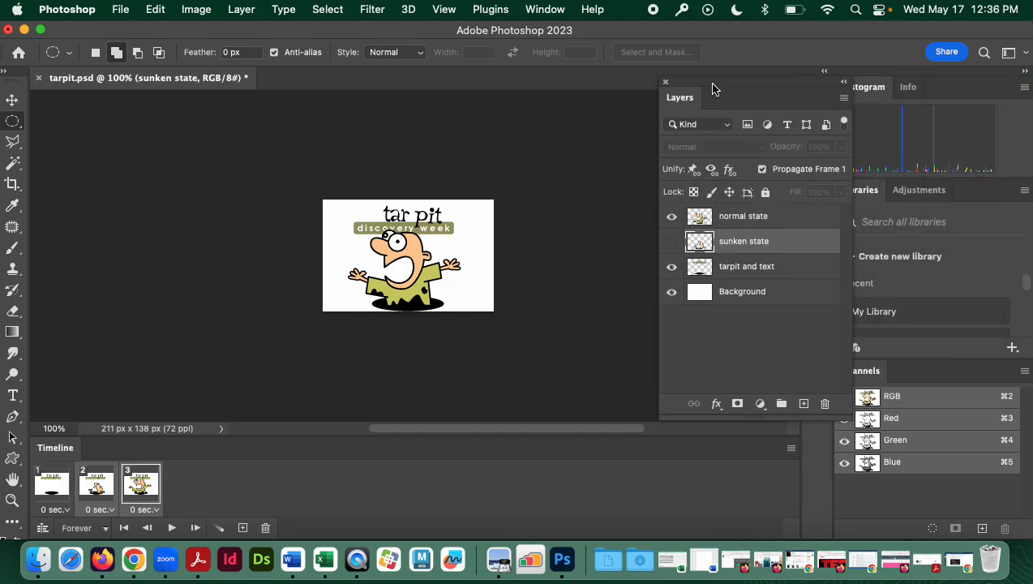
- Try copying frames 2 and 3 and pasting them after the third frame, and undo the paste
click(791, 450)
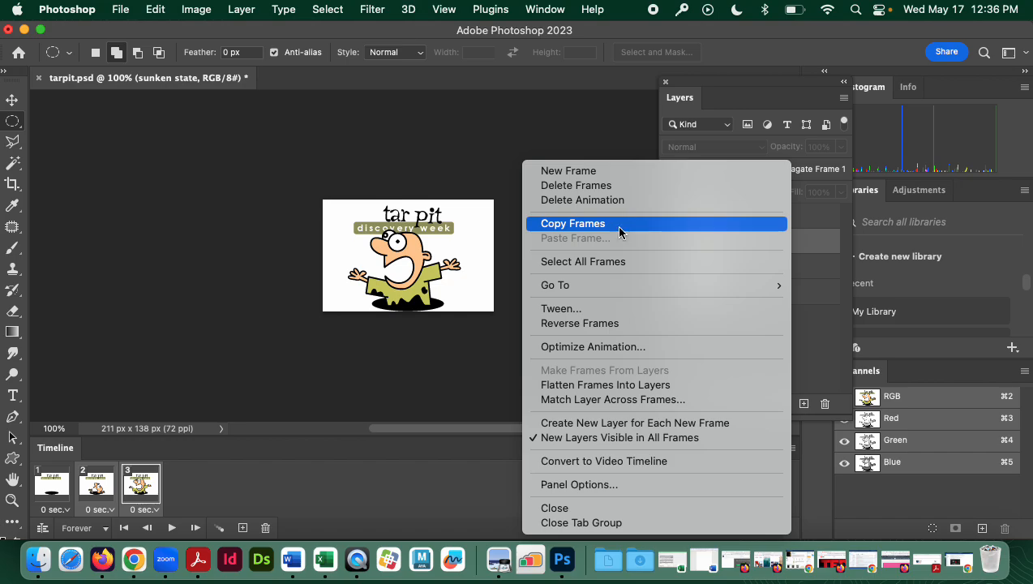
click(488, 378)
click(791, 448)
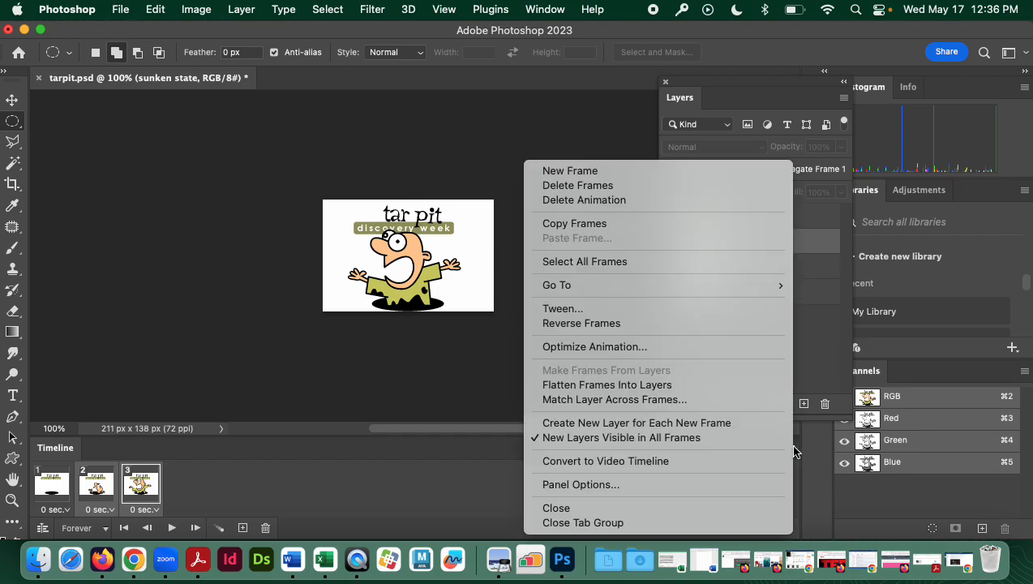
click(622, 223)
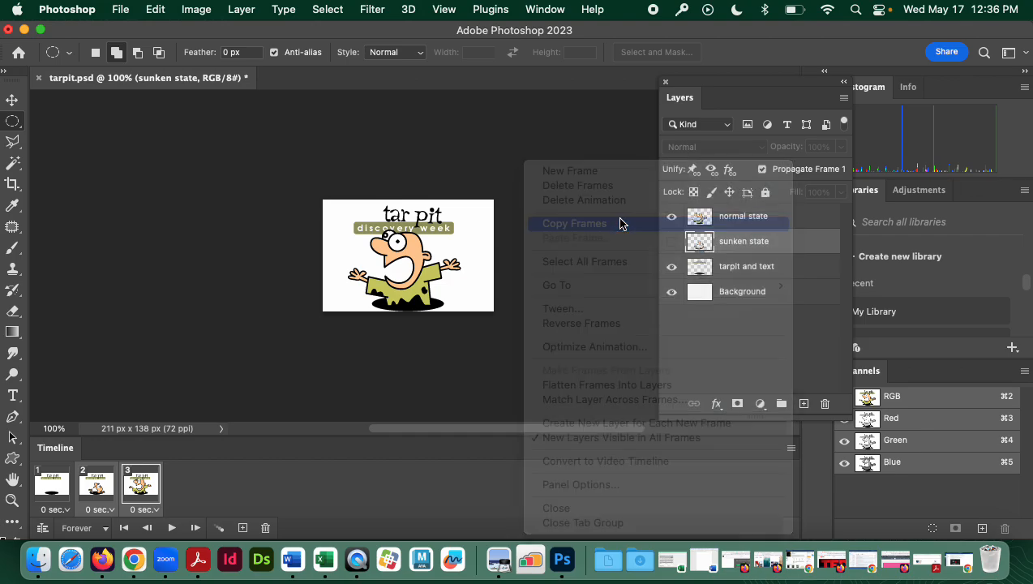
click(141, 493)
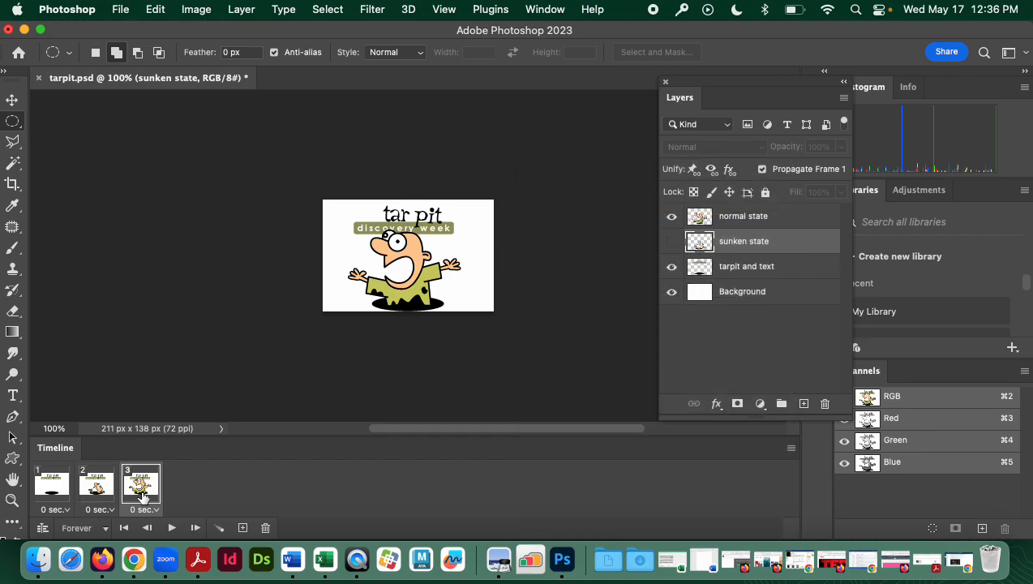
click(791, 447)
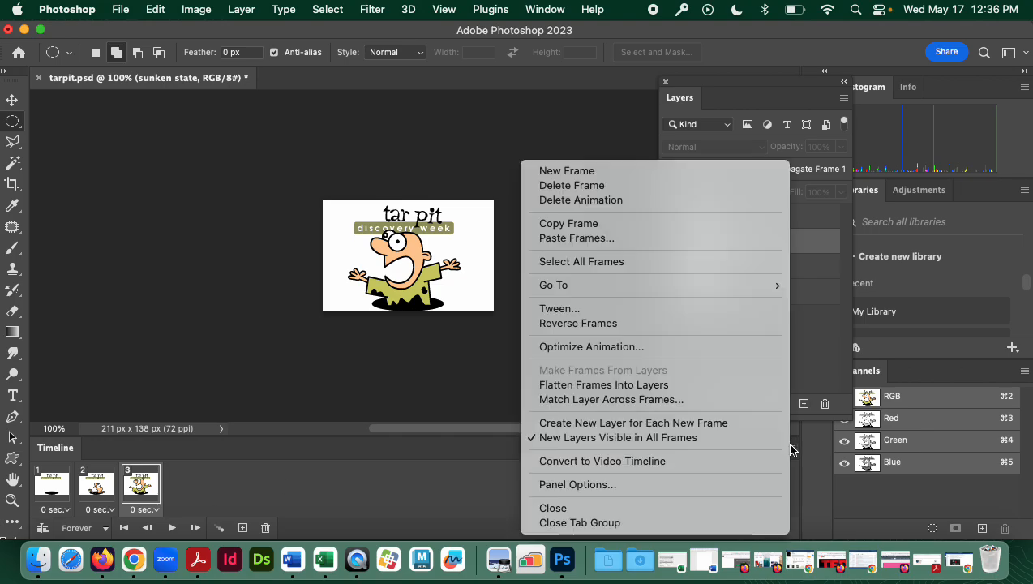
click(691, 239)
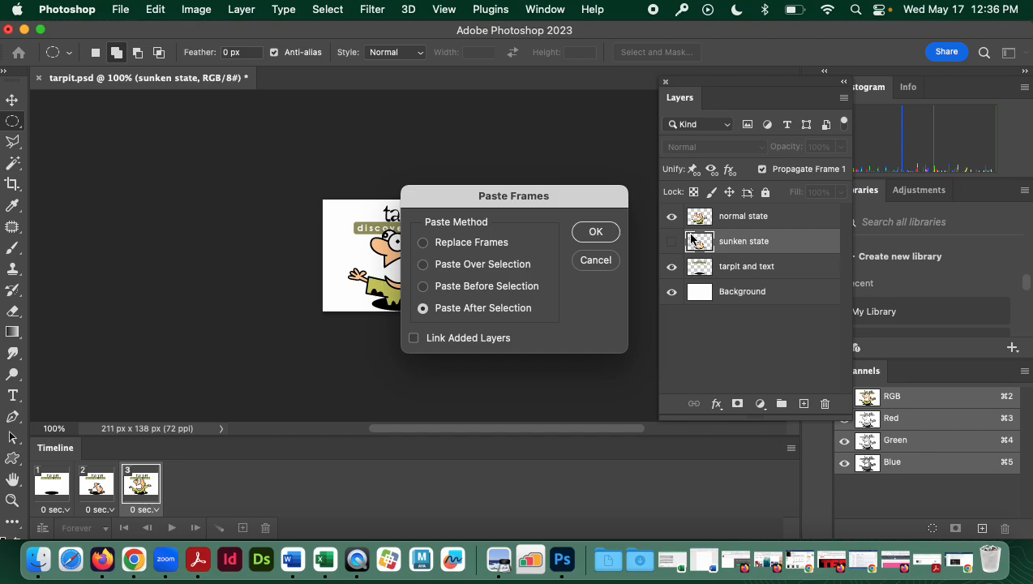
click(595, 232)
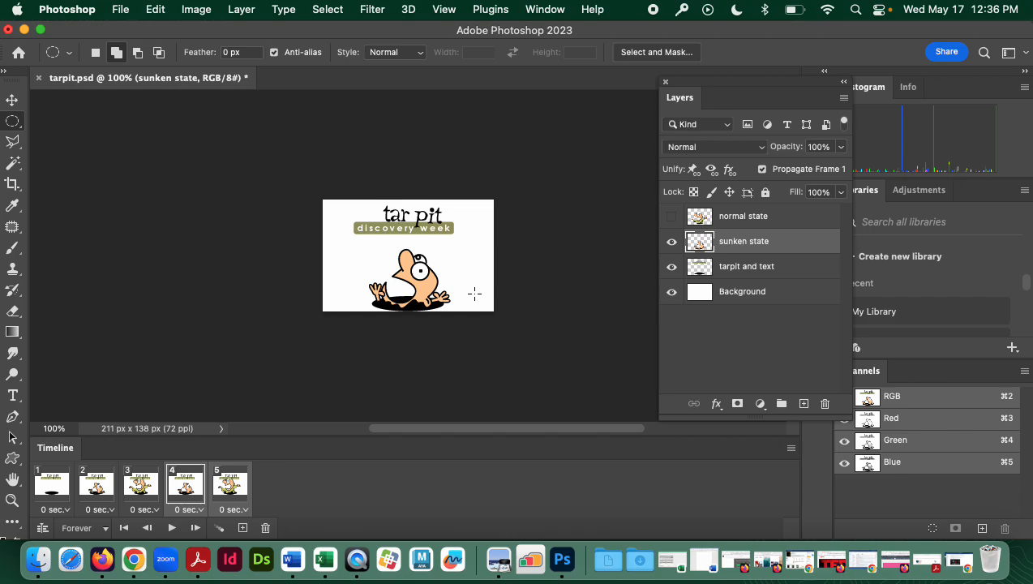
key(super+z)
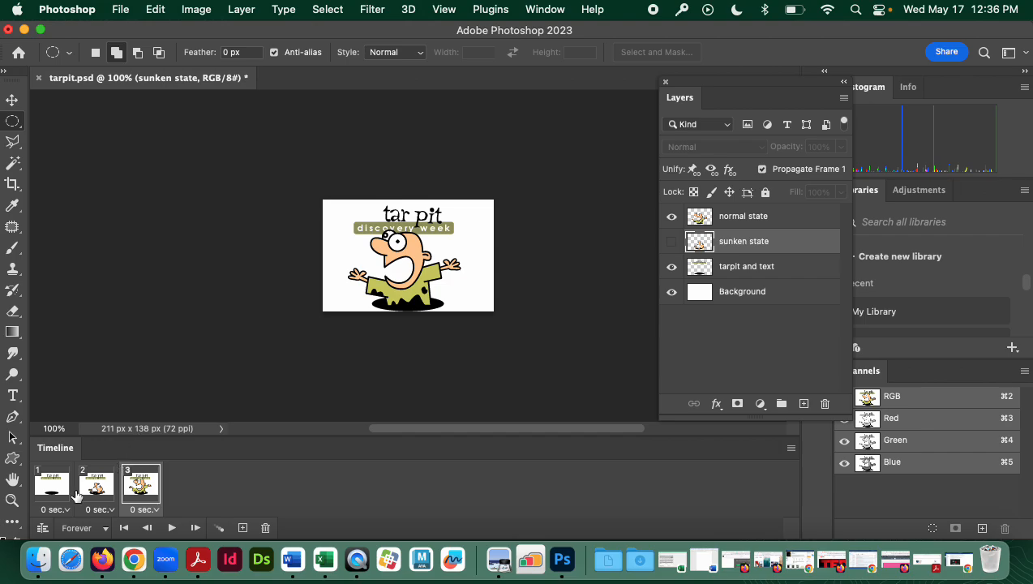
- Copy all three animation frames and paste them after the third frame
shift+click(51, 487)
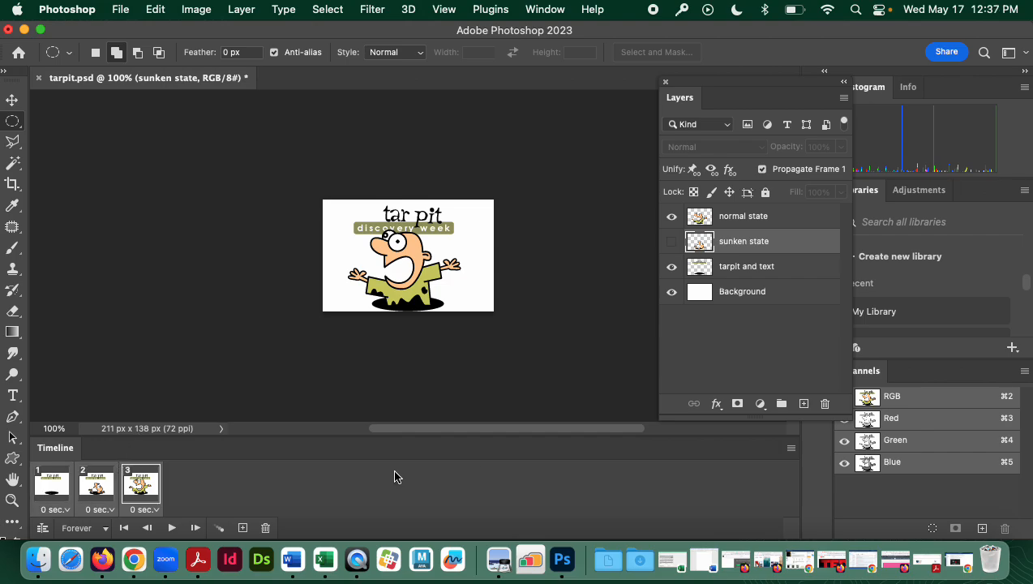
click(789, 447)
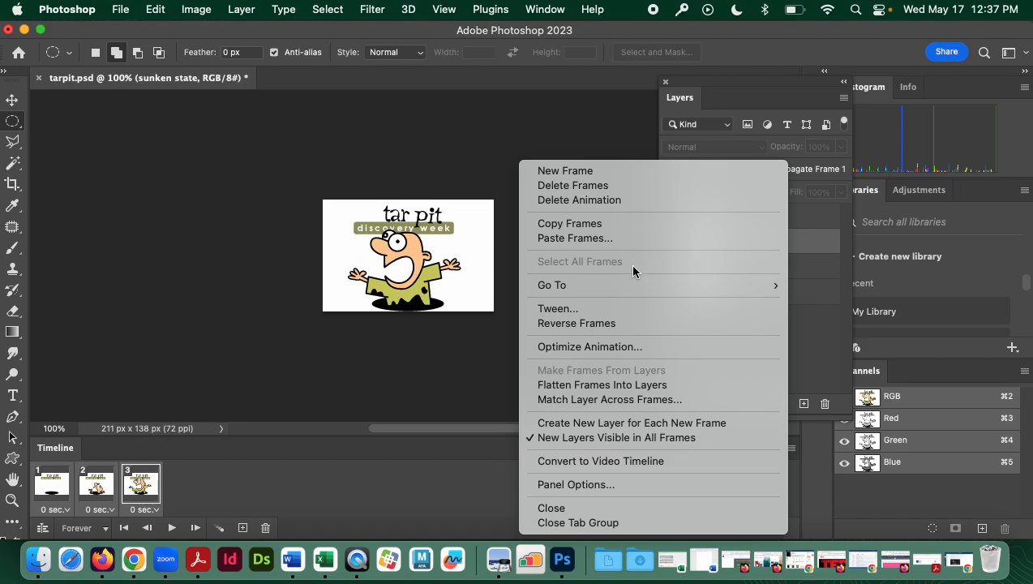
click(589, 225)
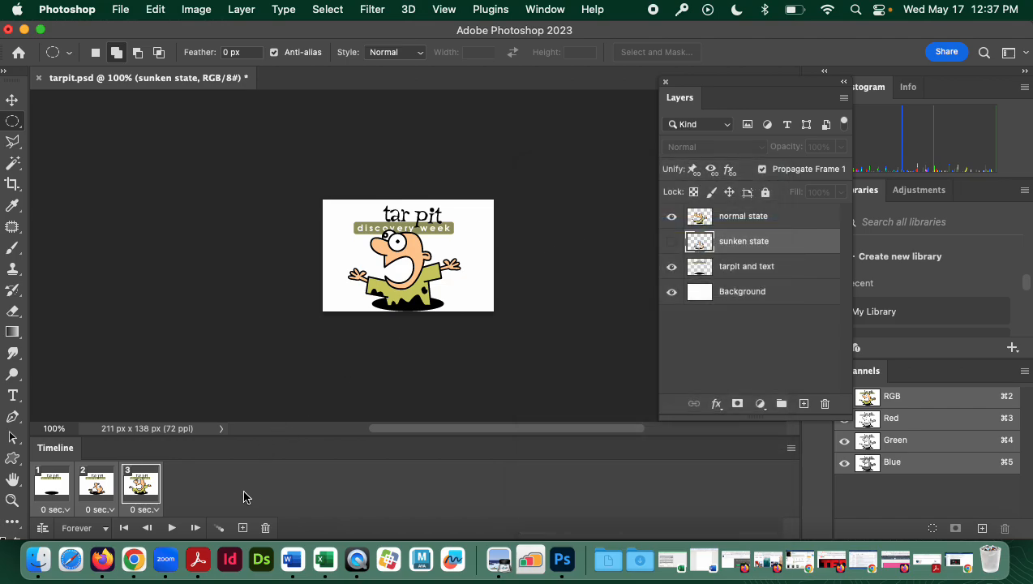
click(128, 487)
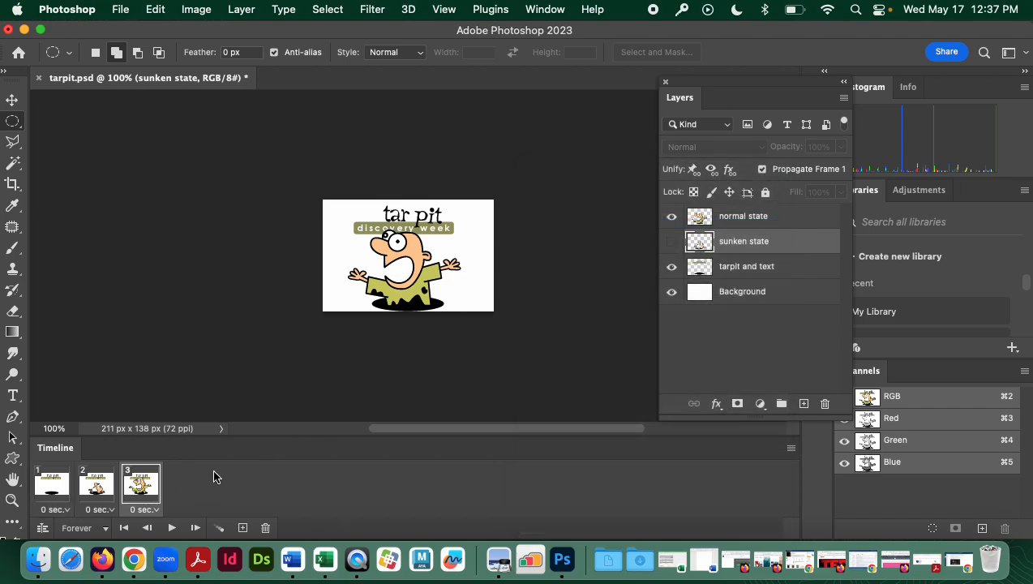
click(791, 449)
click(665, 238)
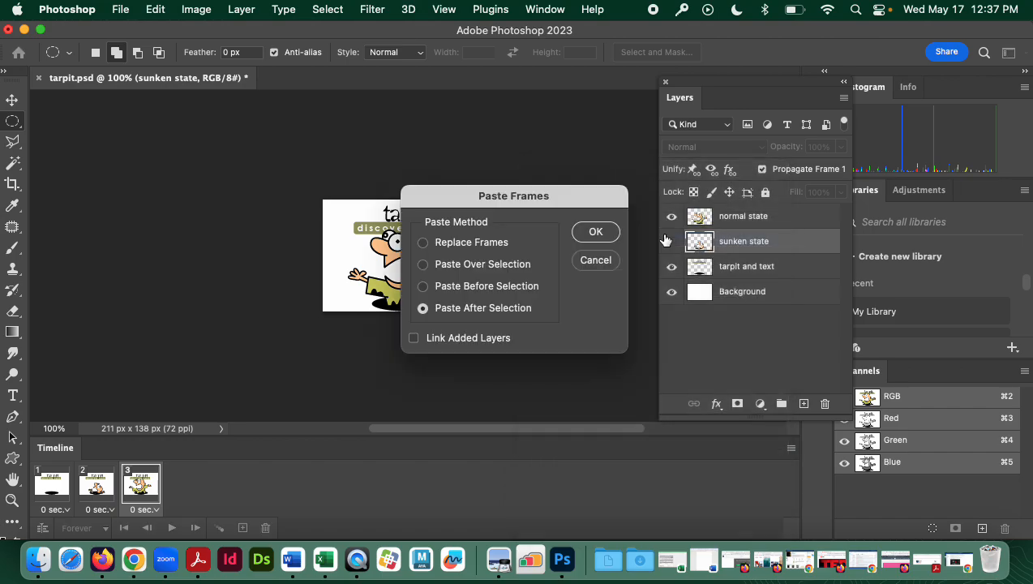
click(605, 231)
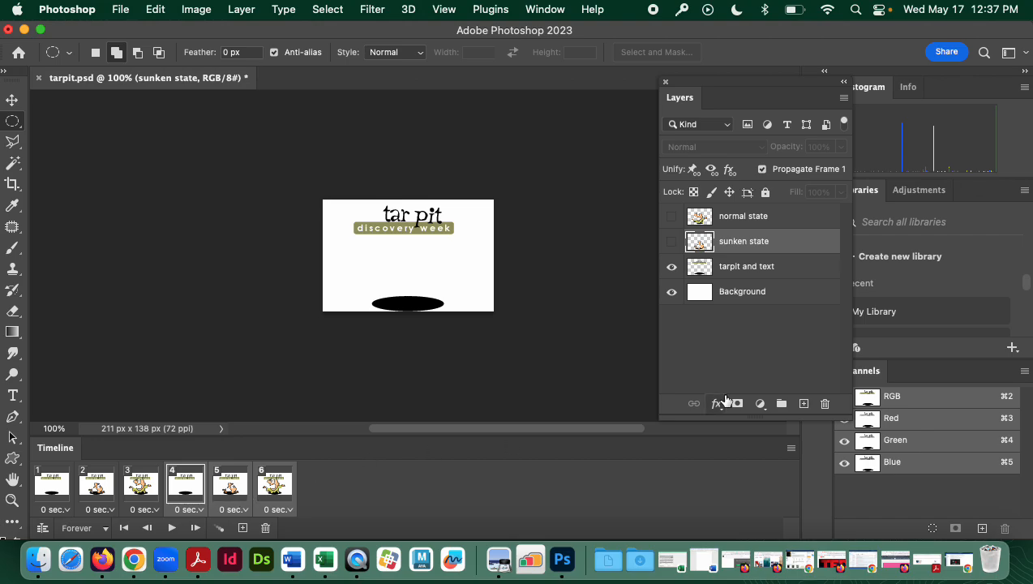
- Reverse the order of the three pasted frames and check all six frames one by one
click(791, 448)
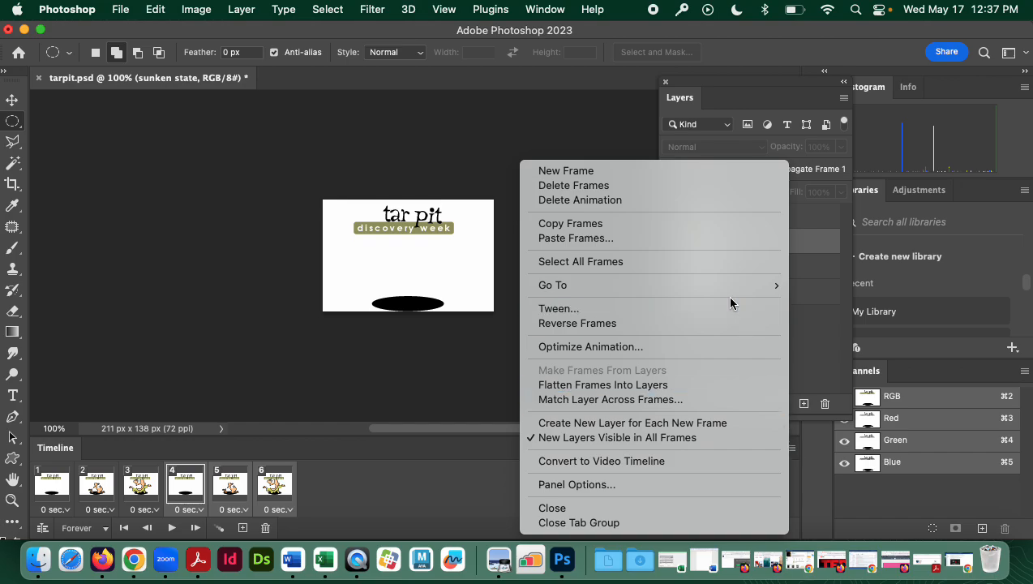
click(705, 323)
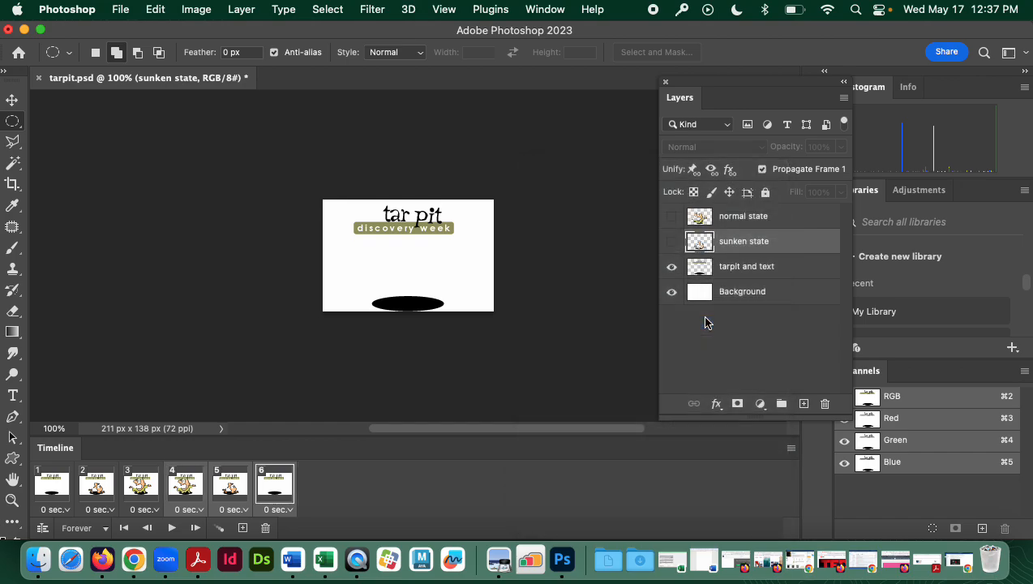
click(45, 495)
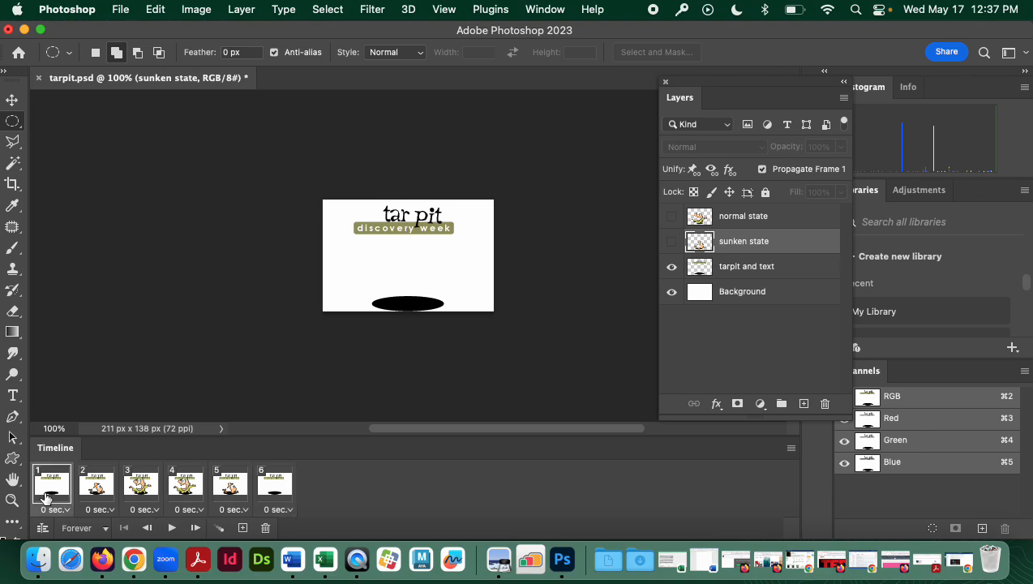
click(93, 486)
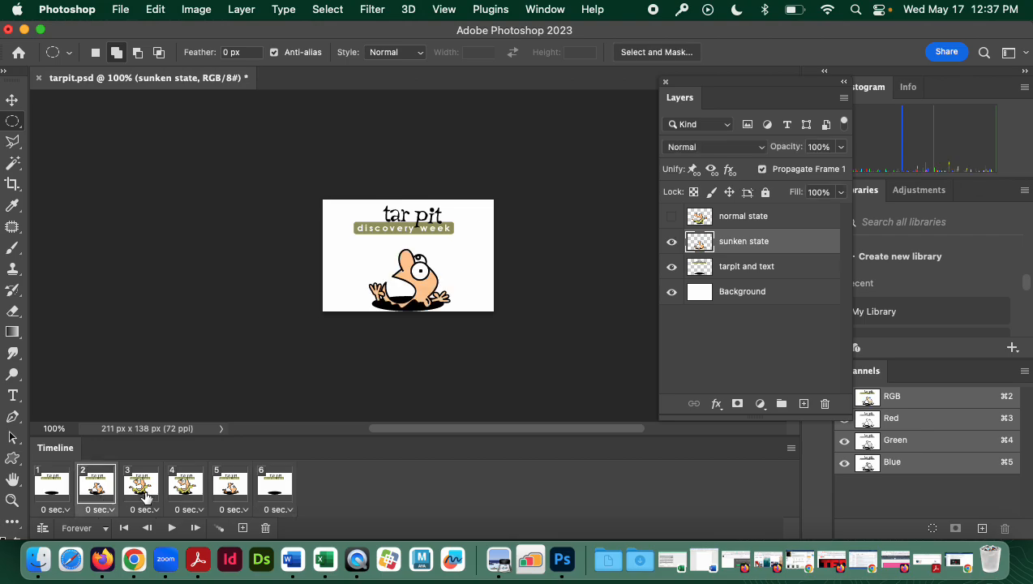
click(139, 491)
click(182, 490)
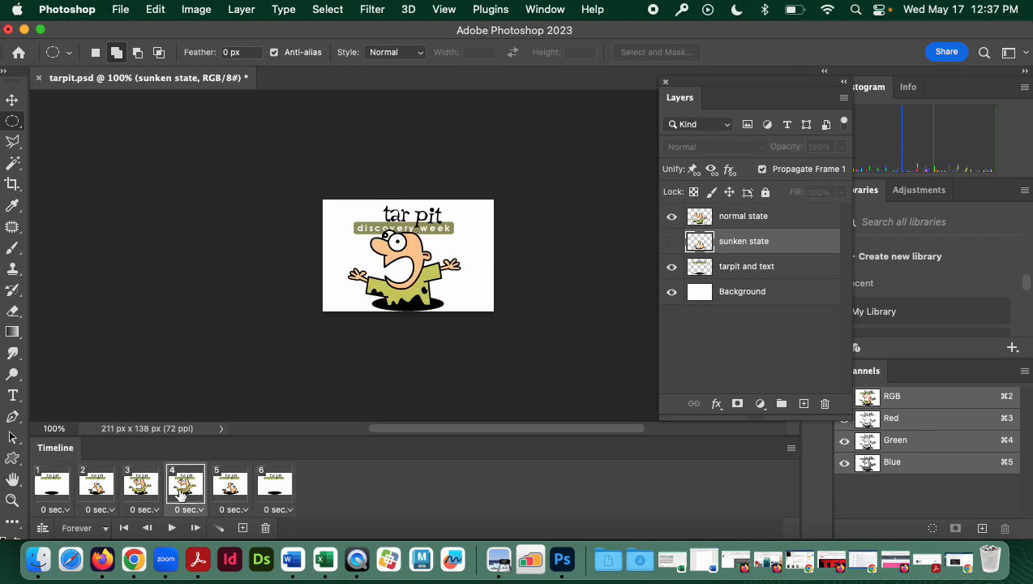
click(220, 492)
click(265, 499)
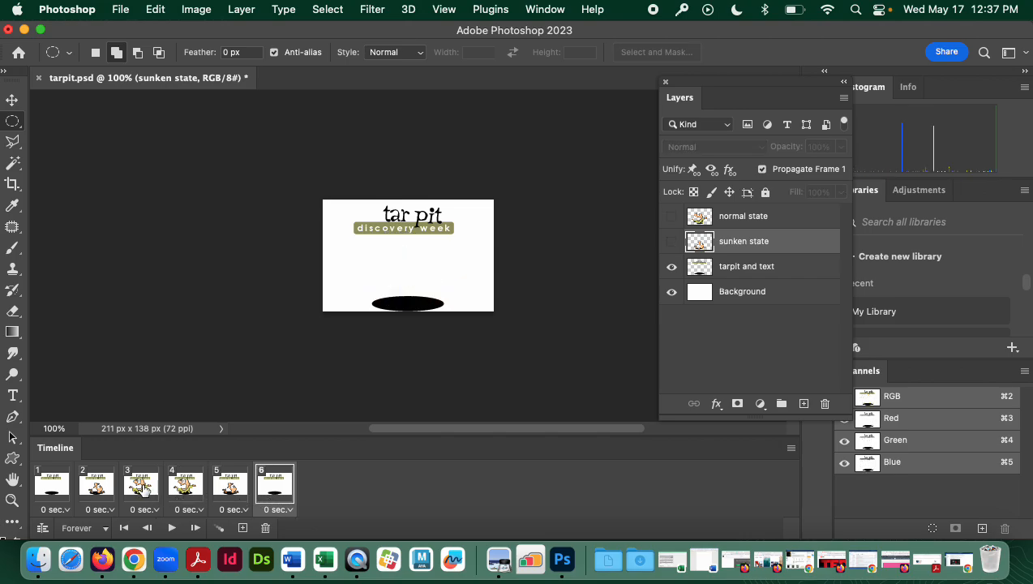
- Delete the fourth frame, which duplicates the normal state of frame 3, and check the remaining five frames in order
click(143, 489)
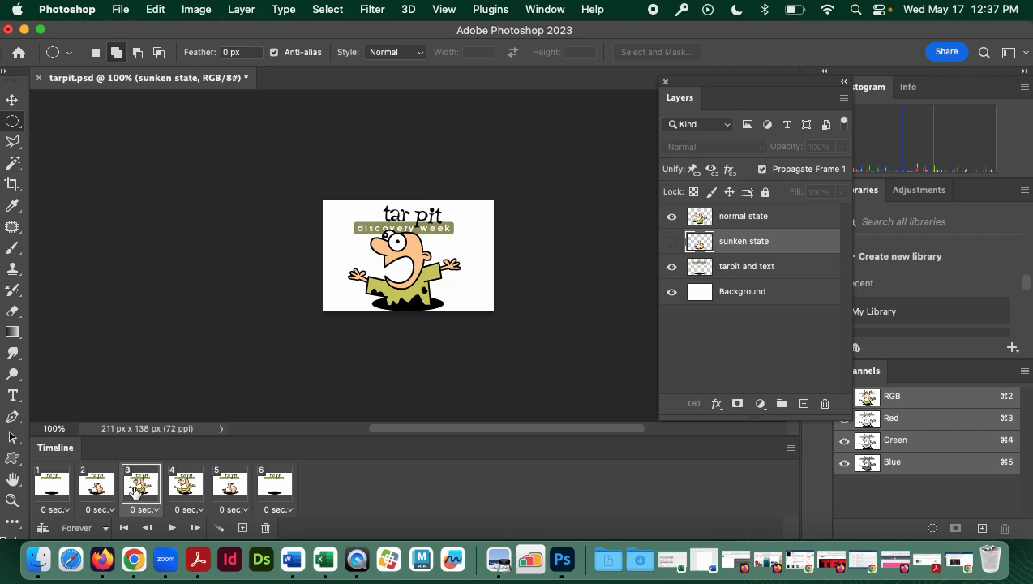
click(178, 491)
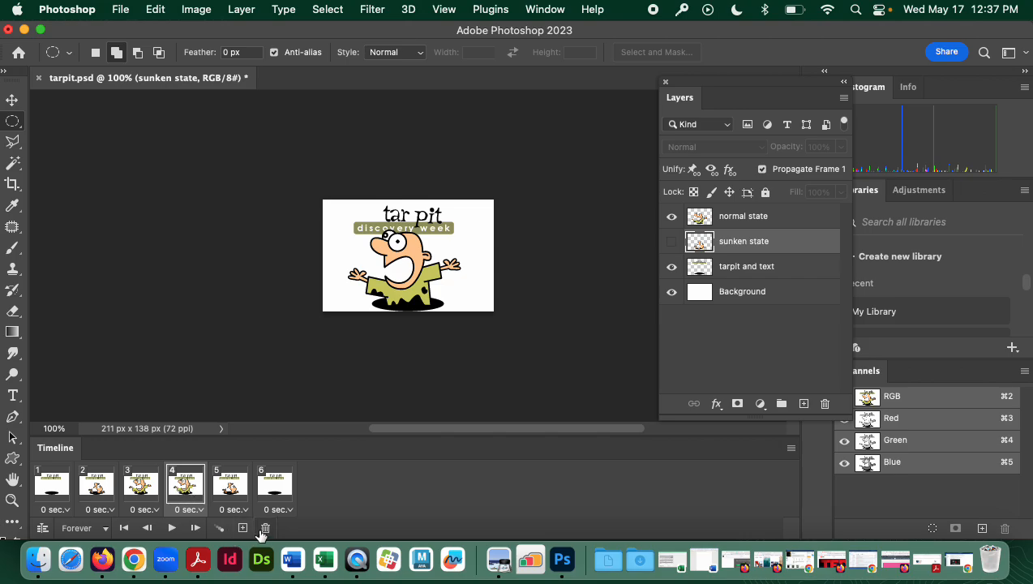
click(265, 528)
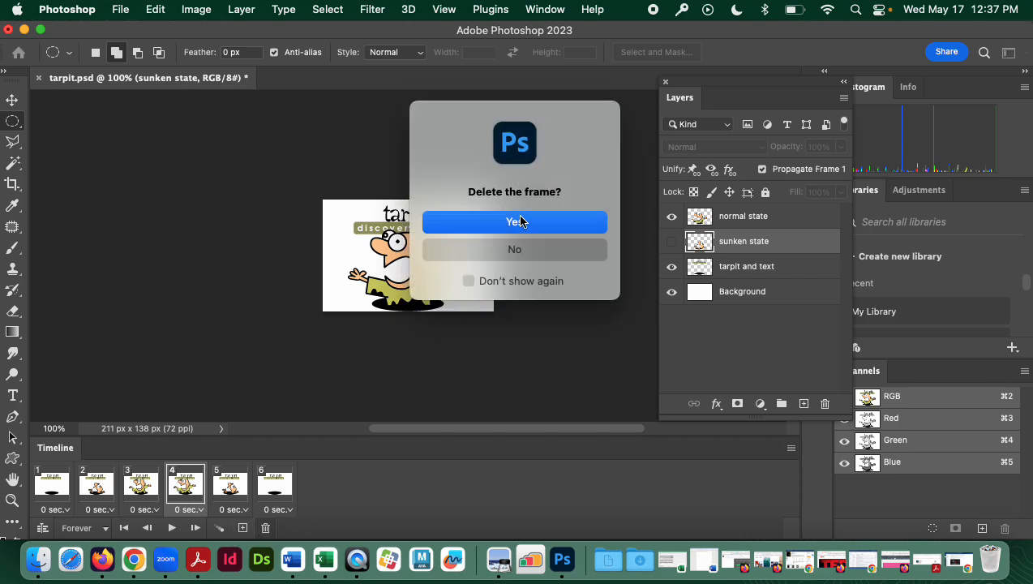
click(521, 223)
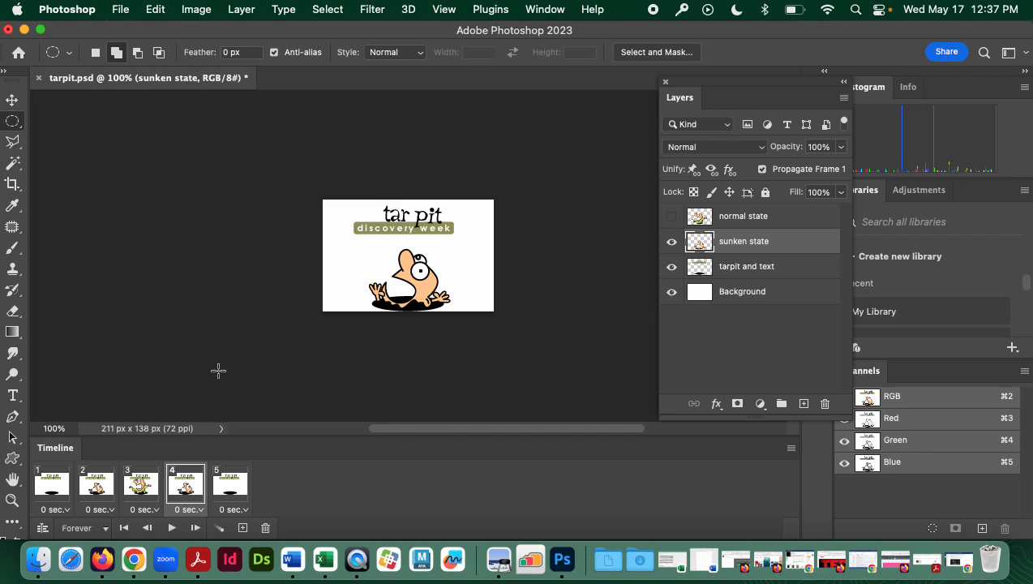
click(63, 486)
click(94, 485)
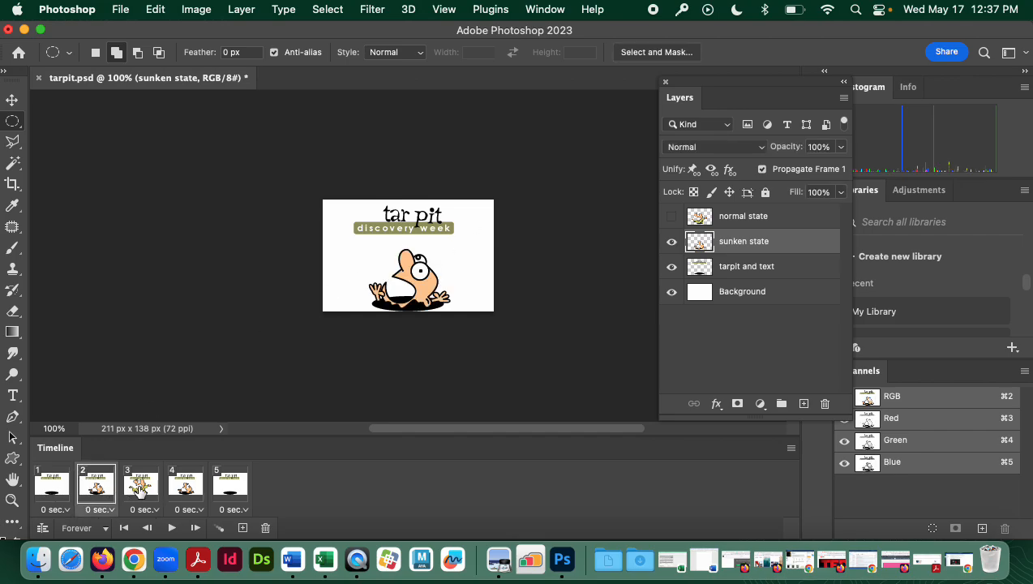
click(140, 485)
click(185, 485)
click(229, 489)
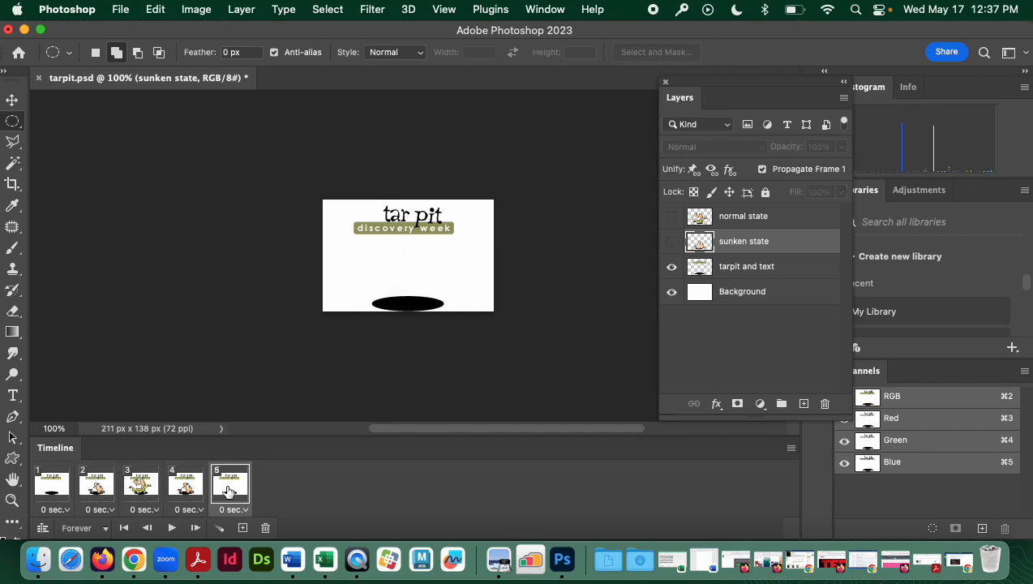
- Set the animation to loop 3 times and give all five frames a delay of 0.2 seconds
click(107, 529)
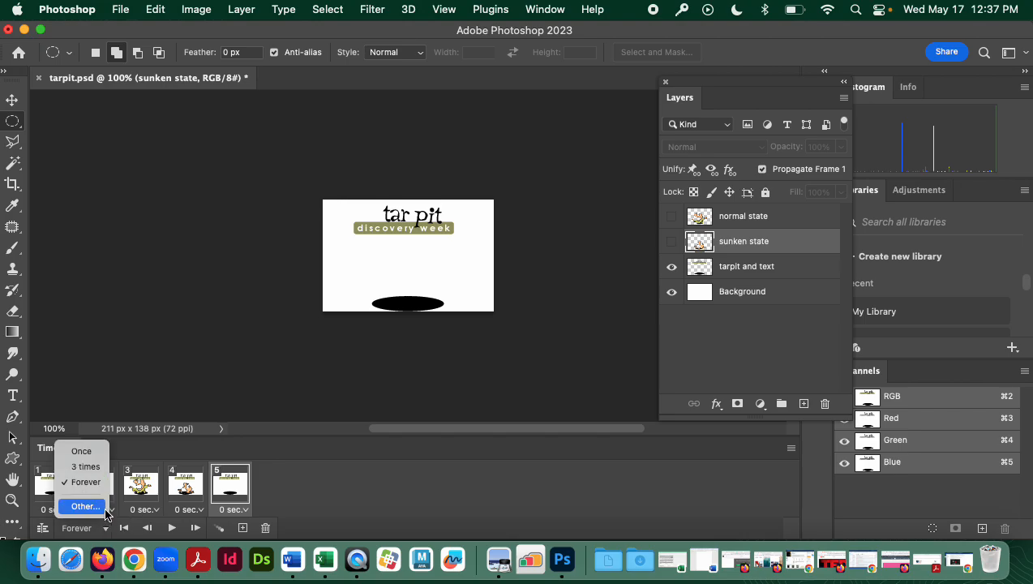
click(85, 467)
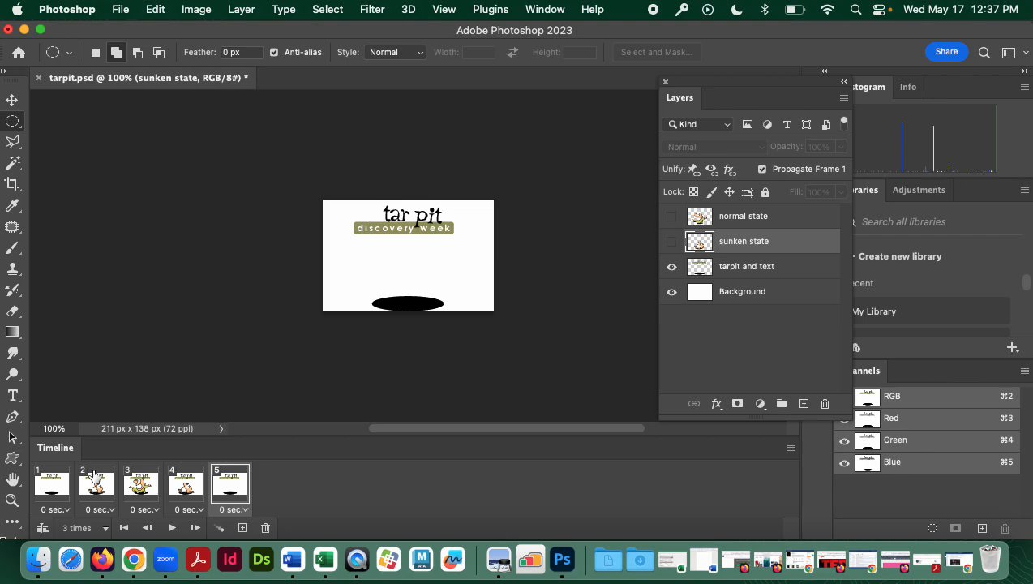
click(52, 486)
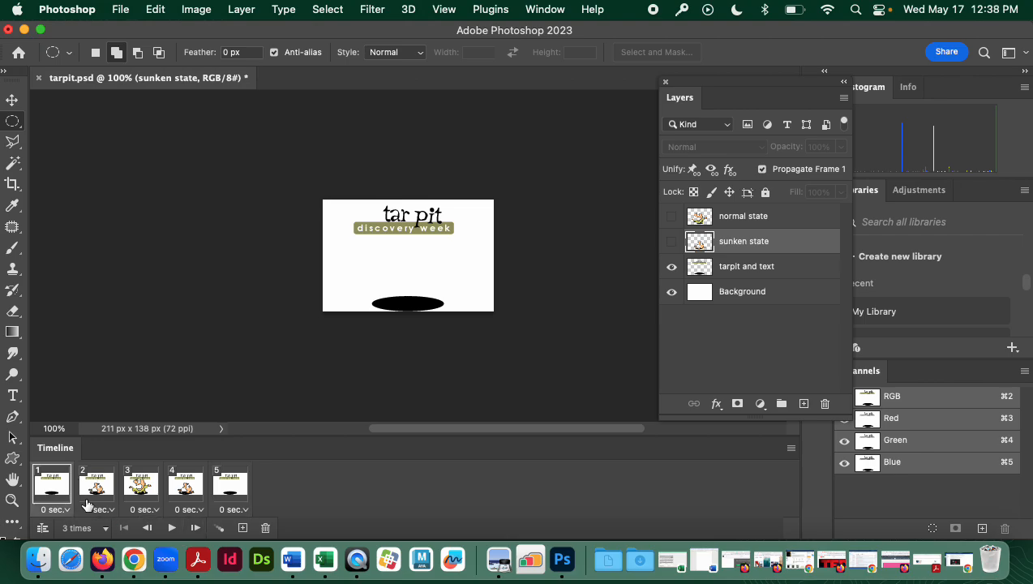
shift+click(234, 490)
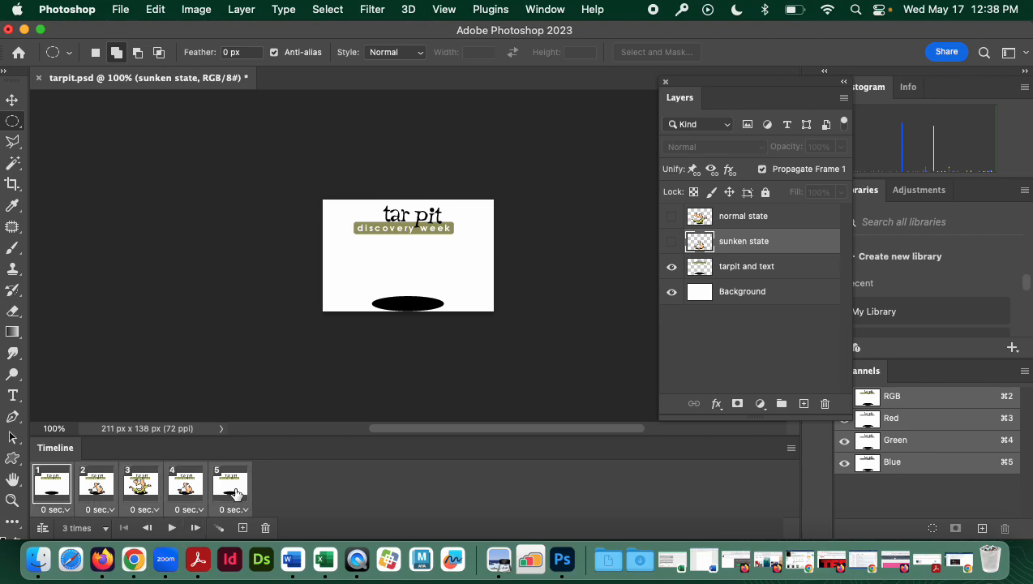
click(238, 509)
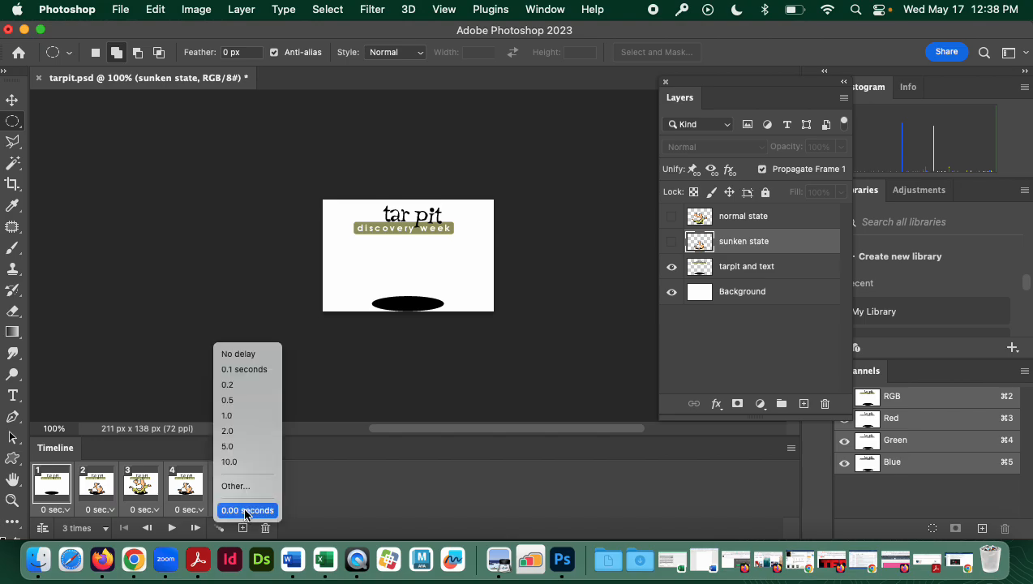
click(227, 384)
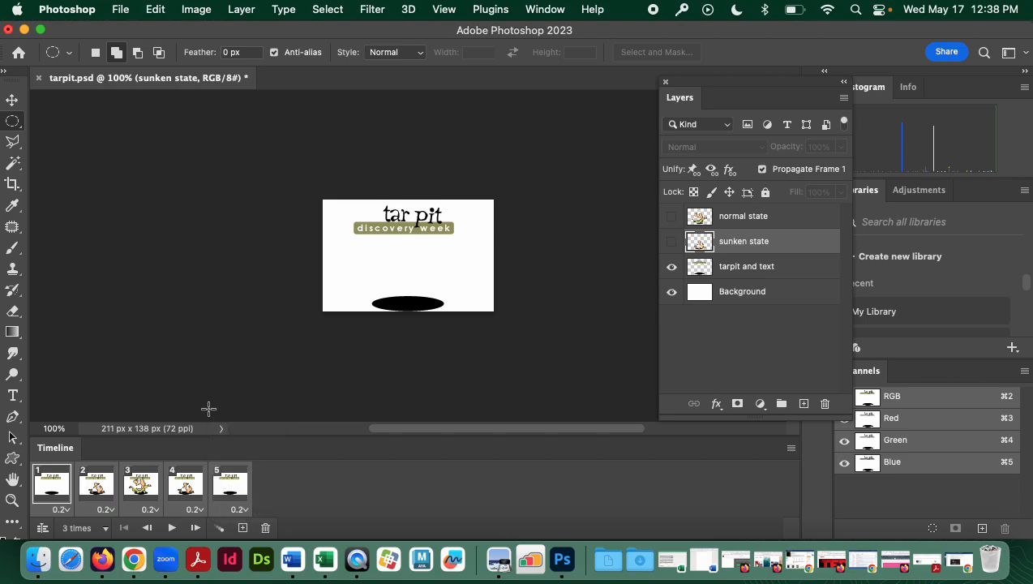
- Play the tar pit animation from the first frame
click(53, 487)
click(171, 528)
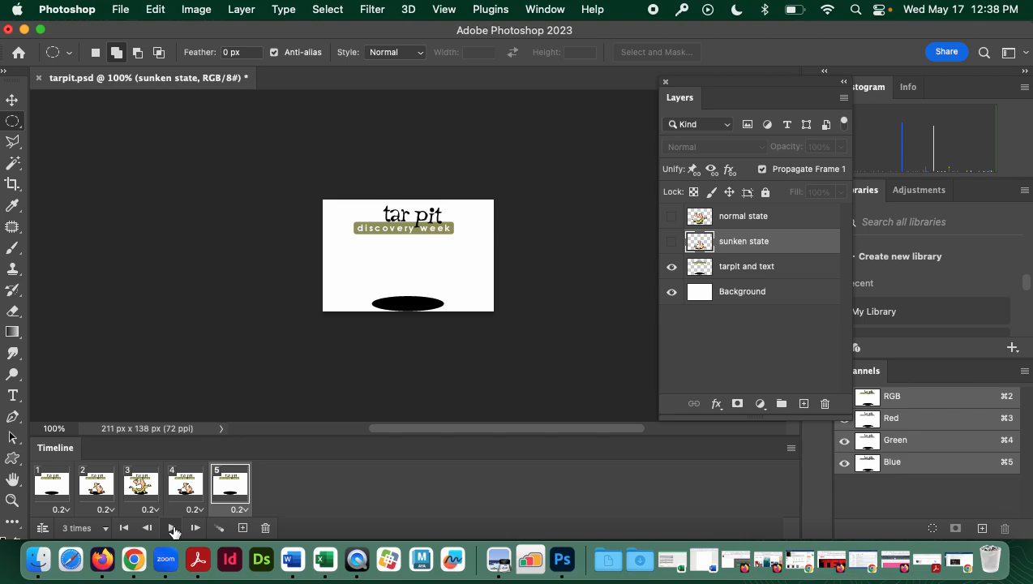
- Switch to Finder, collapse the photoshop_animation folder and locate the exported burst.gif in the __PS_Advanced folder
click(24, 30)
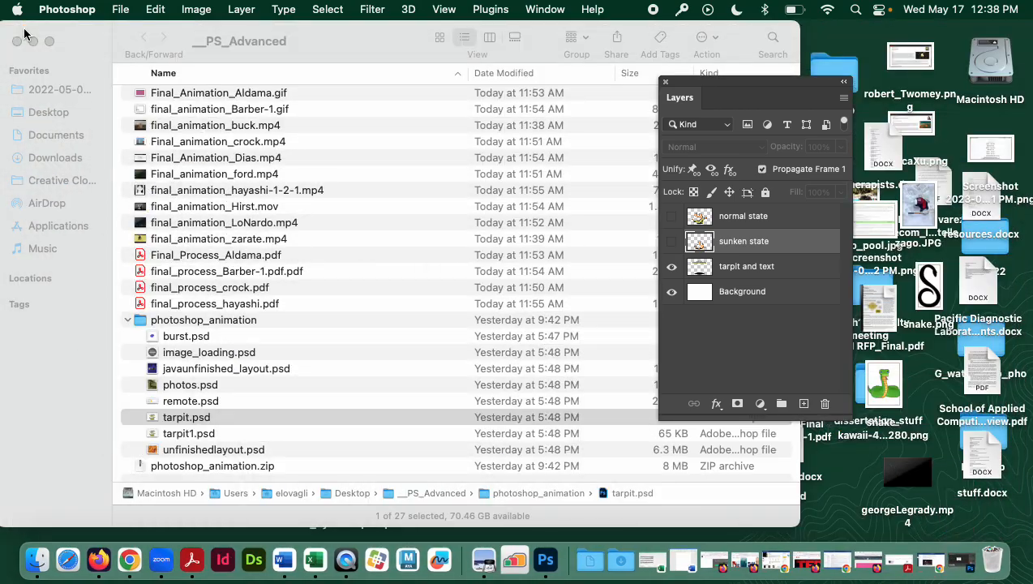
click(128, 322)
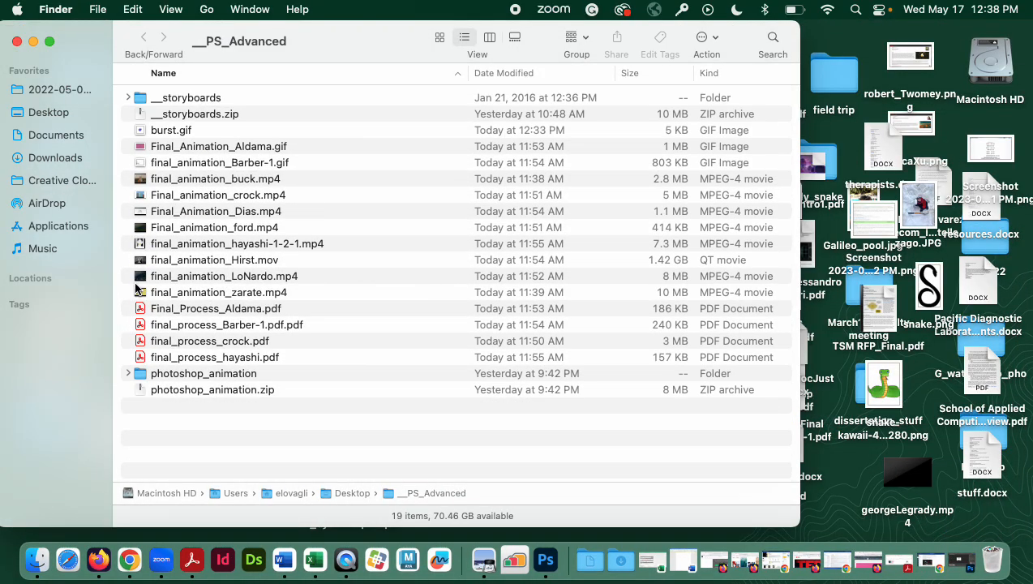
click(150, 131)
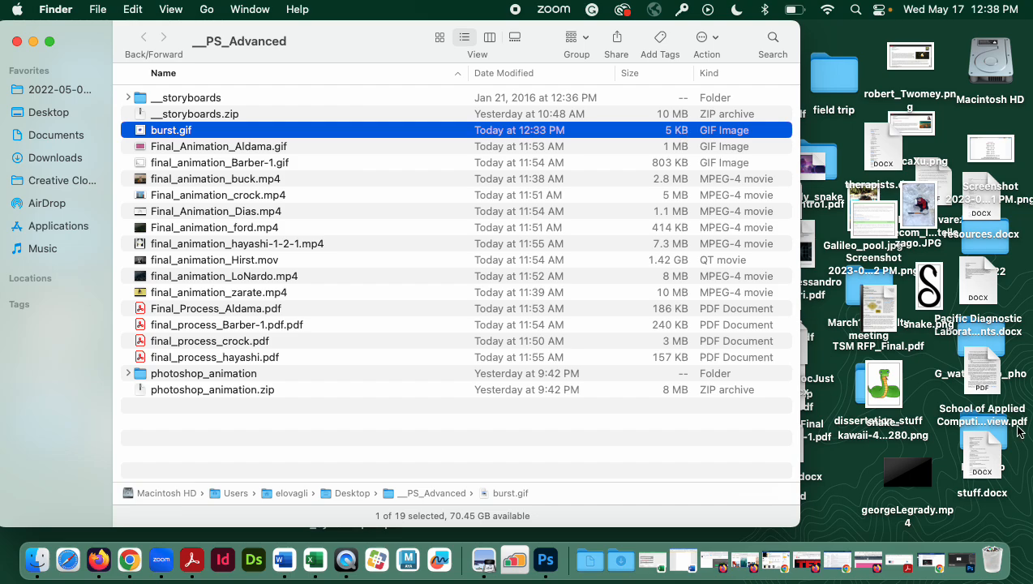
- Return to Photoshop and export the tar pit animation with Save for Web as the GIF tarpit.gif in the __PS_Advanced folder
click(959, 565)
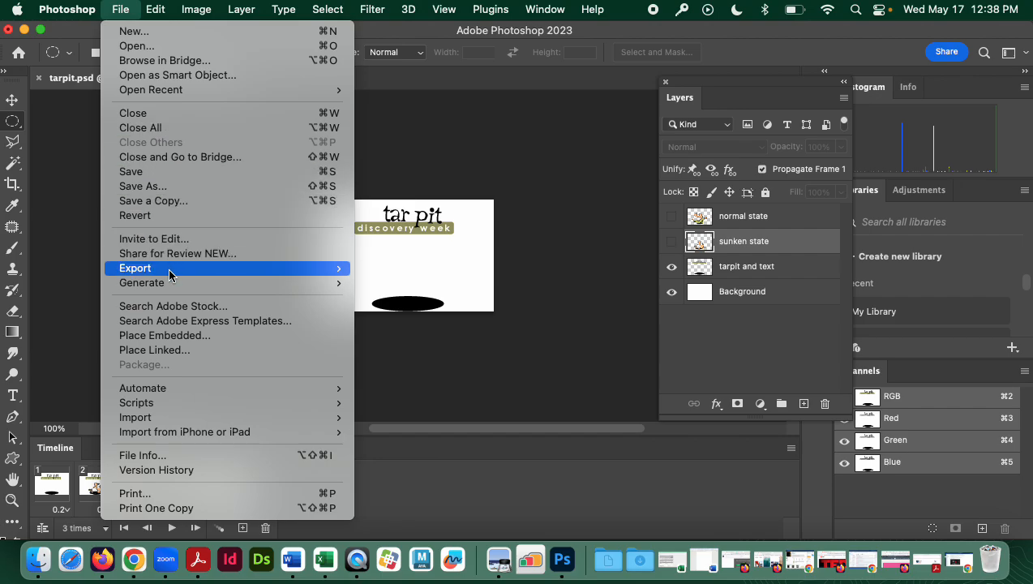
mouse_move(170, 269)
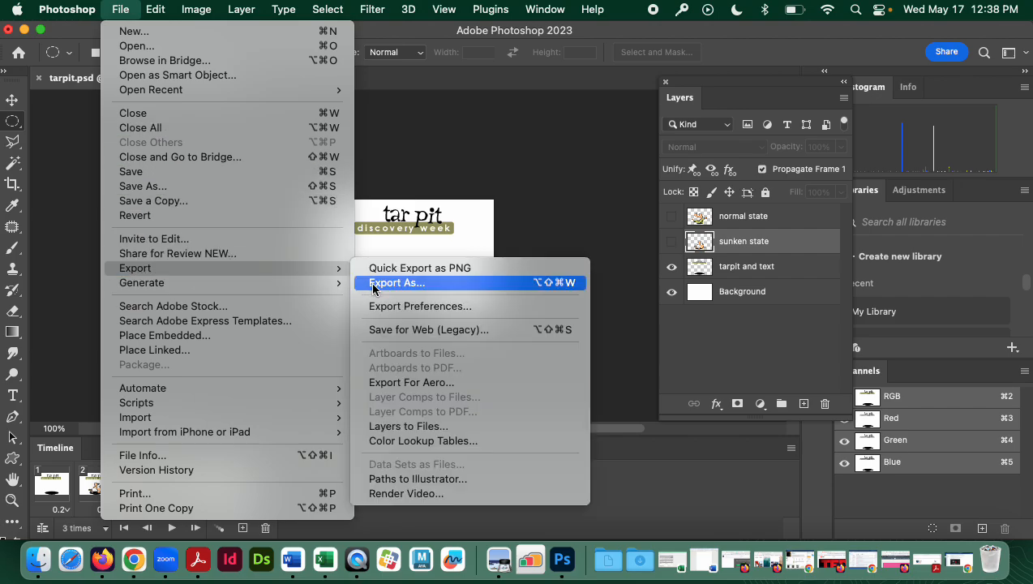
click(374, 330)
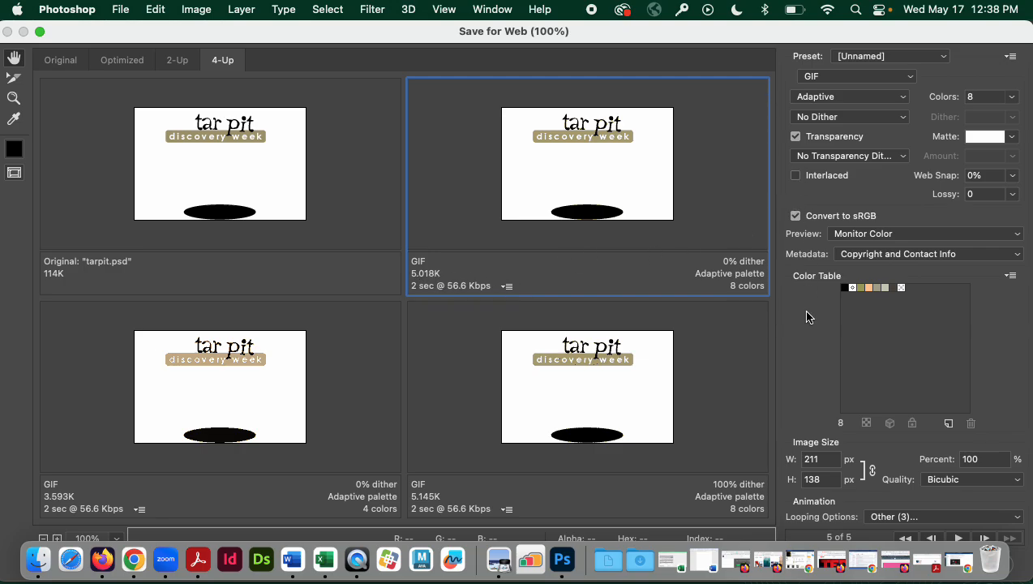
click(40, 32)
click(784, 527)
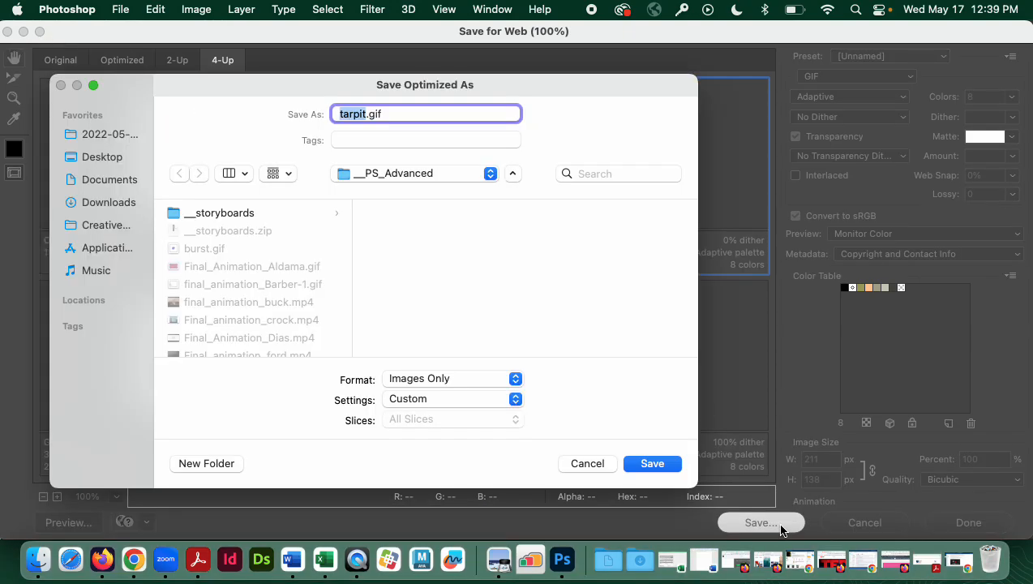
click(658, 465)
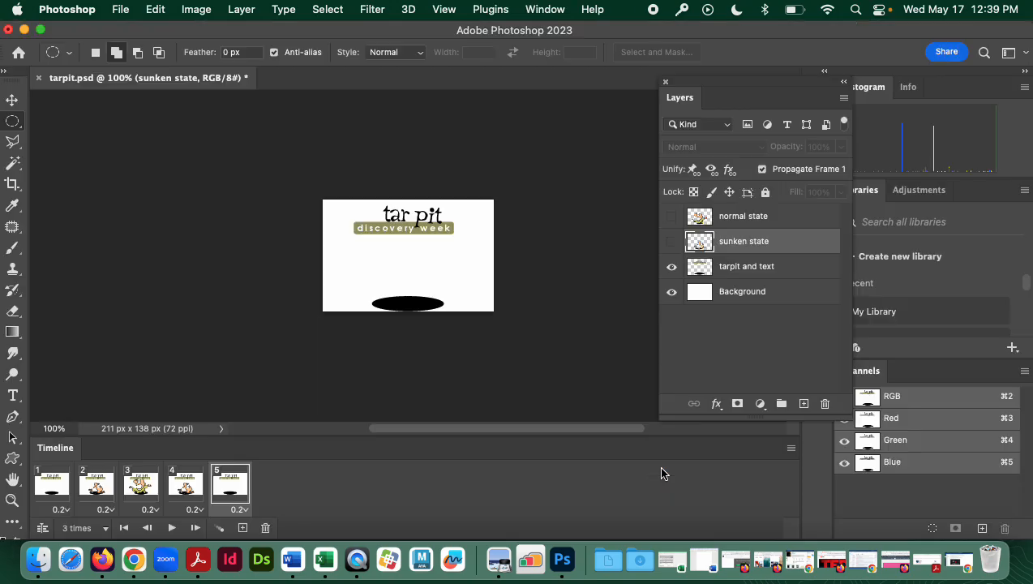
- Open photos.psd from the photoshop_animation folder in Photoshop
click(25, 29)
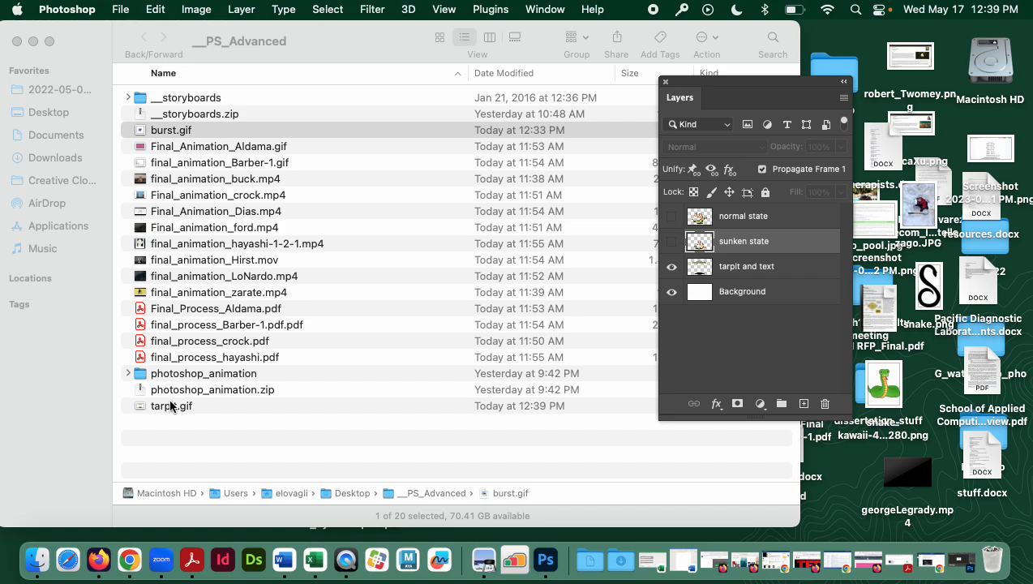
click(127, 374)
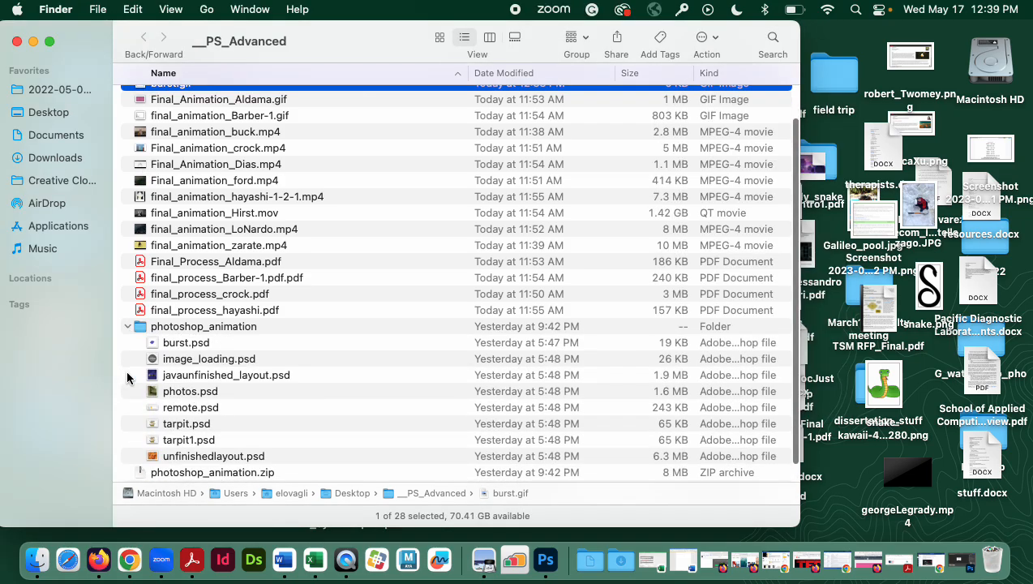
click(153, 392)
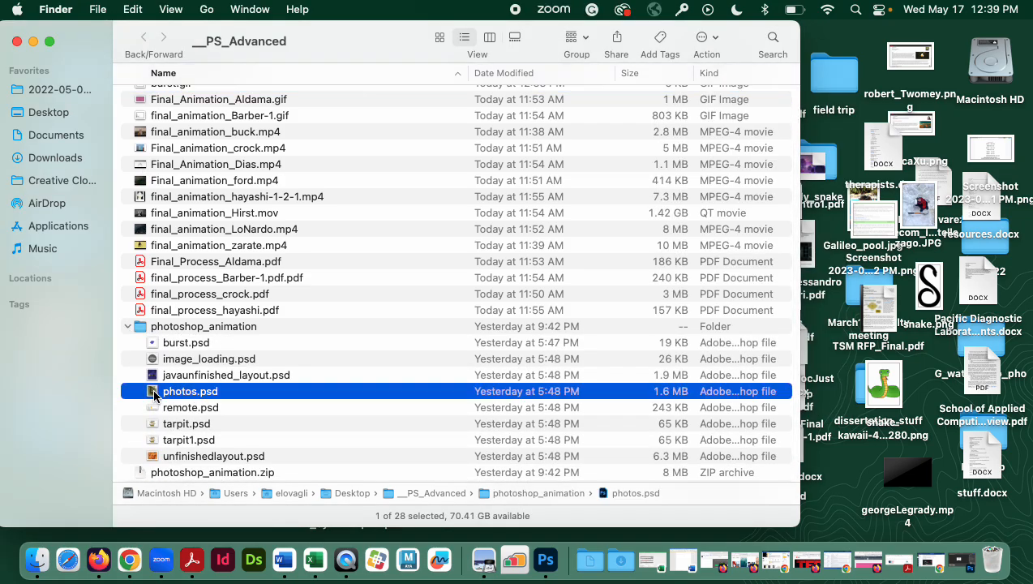
drag(154, 393, 541, 563)
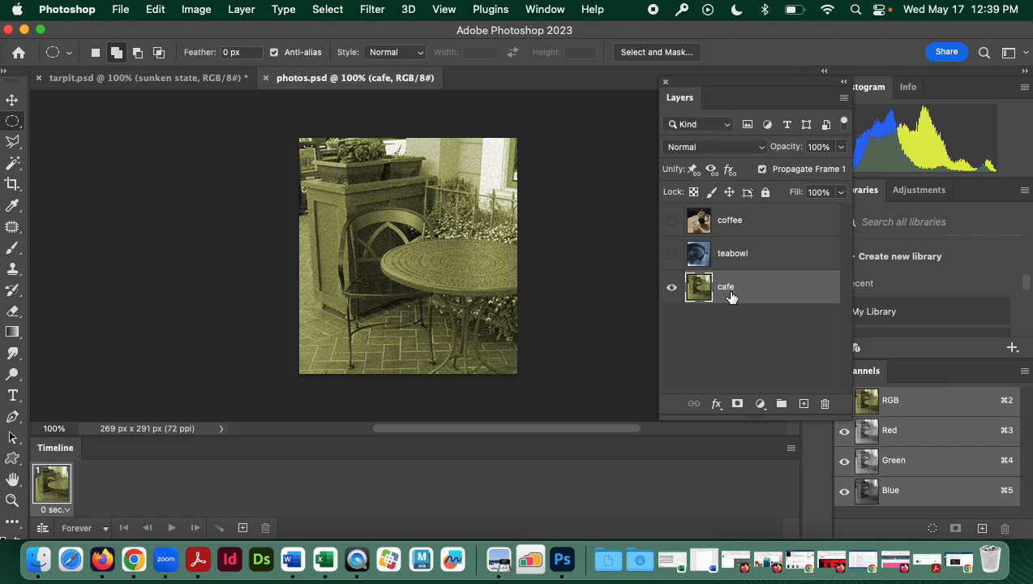
- Check the pixel dimensions and resolution of photos.psd in Image Size without changing them
click(202, 10)
click(212, 132)
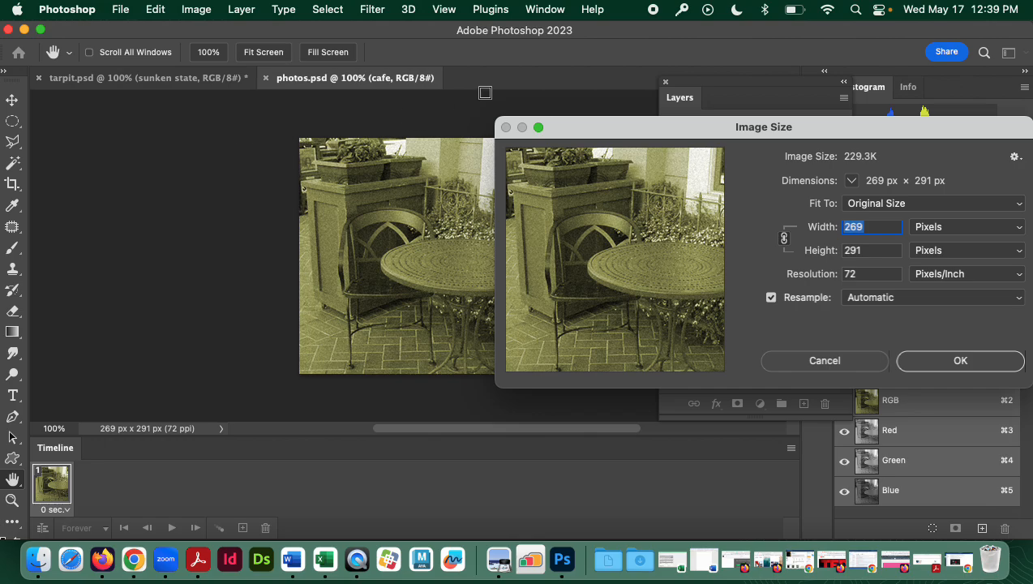
drag(590, 132, 339, 108)
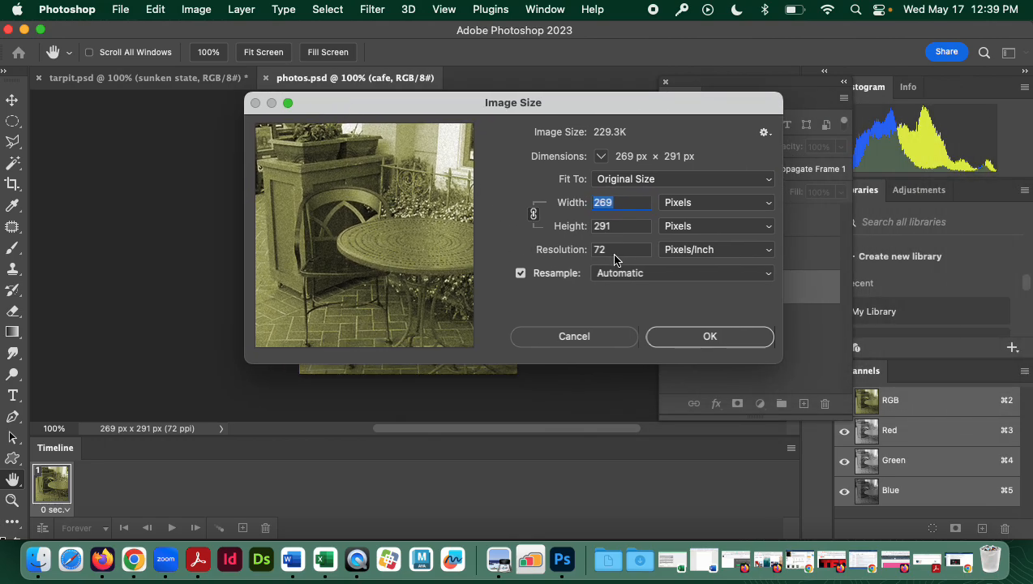
drag(616, 200, 592, 203)
click(594, 337)
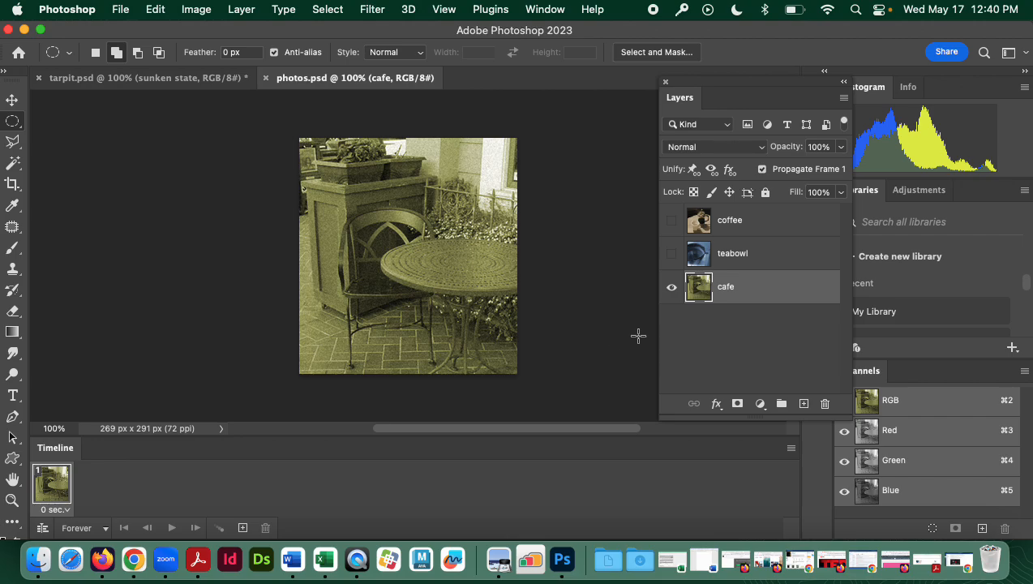
- Preview the teabowl and coffee layers and review the image's color mode options, leaving only the cafe layer shown
click(740, 255)
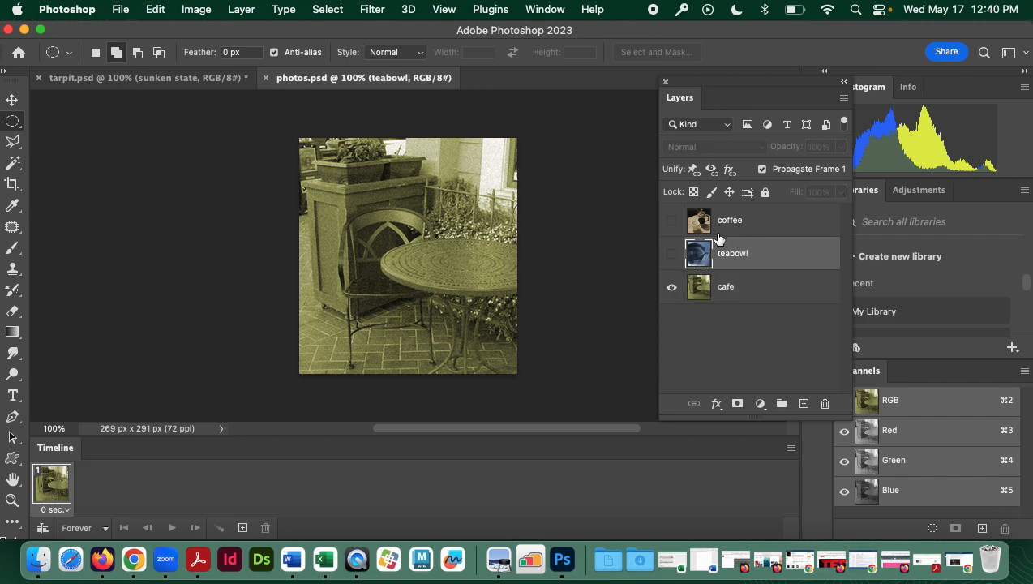
click(671, 254)
click(672, 223)
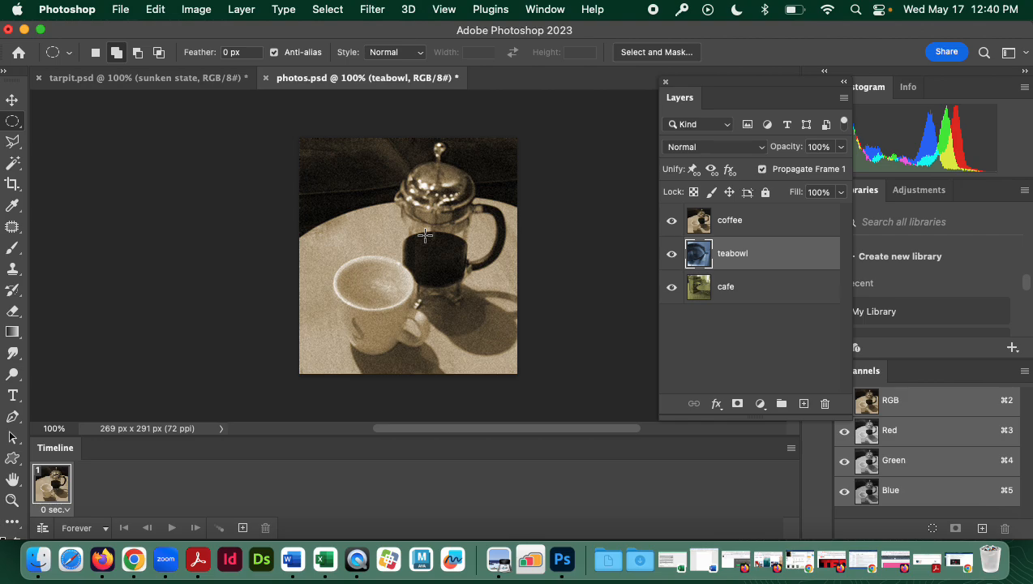
click(202, 9)
mouse_move(220, 50)
mouse_move(221, 33)
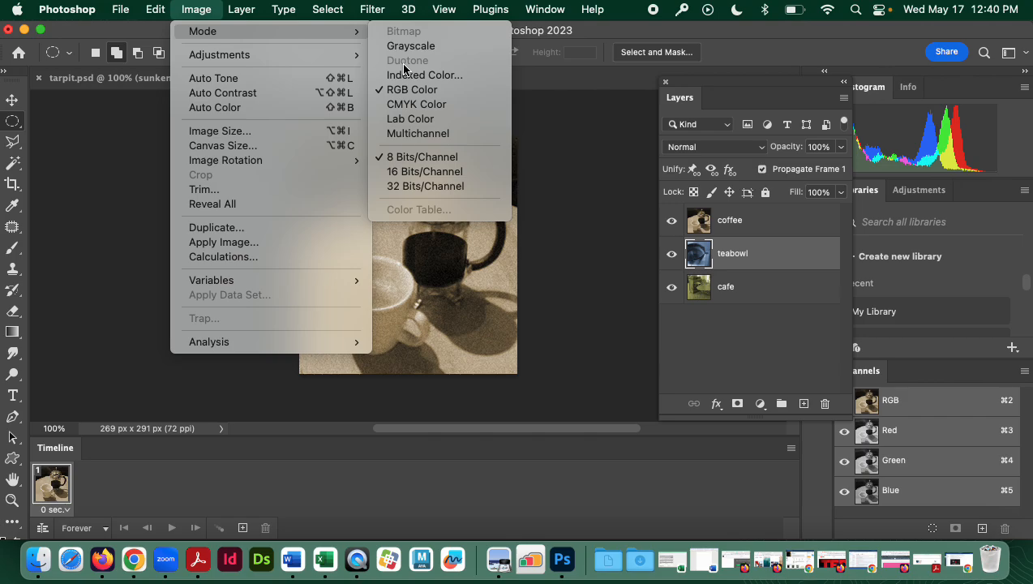
click(145, 155)
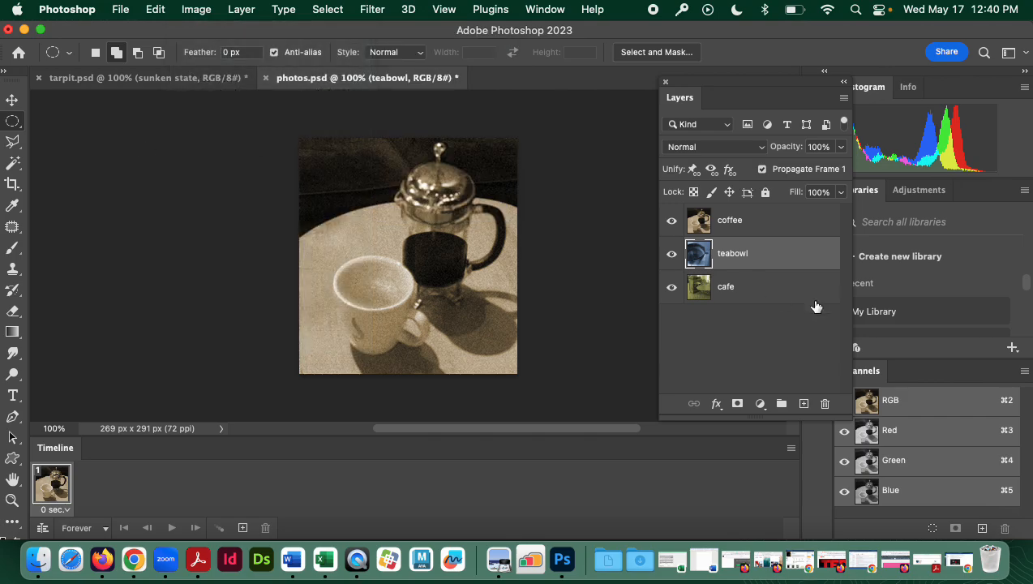
click(672, 254)
click(670, 221)
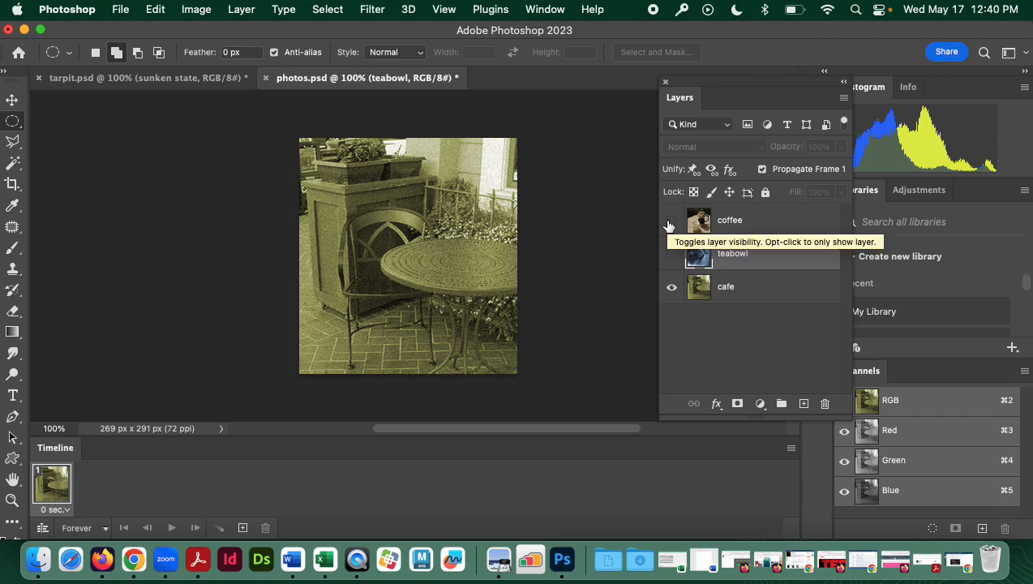
- Add a second animation frame with the teabowl layer shown and a third frame with the coffee layer shown
click(243, 528)
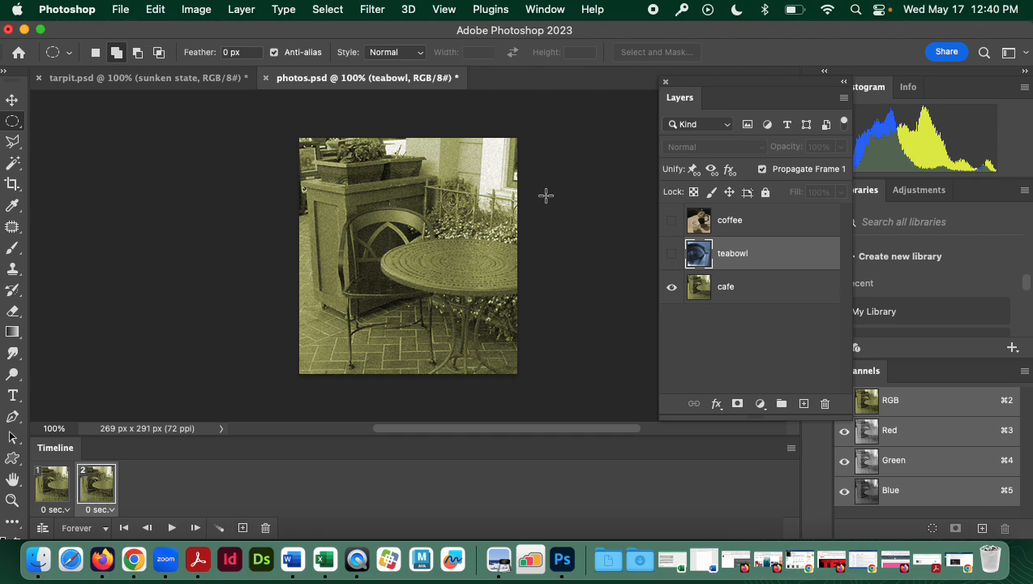
click(673, 256)
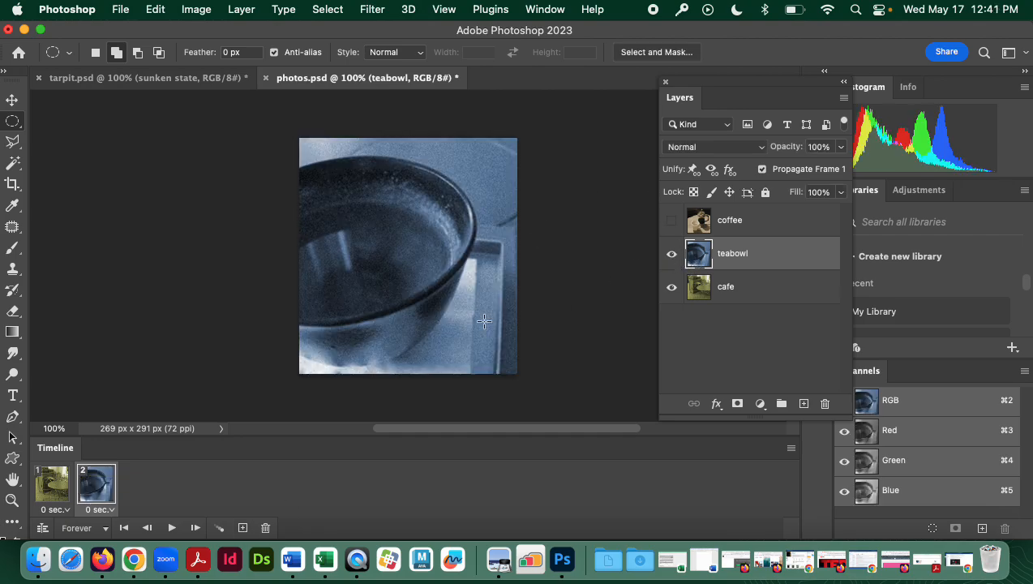
click(242, 529)
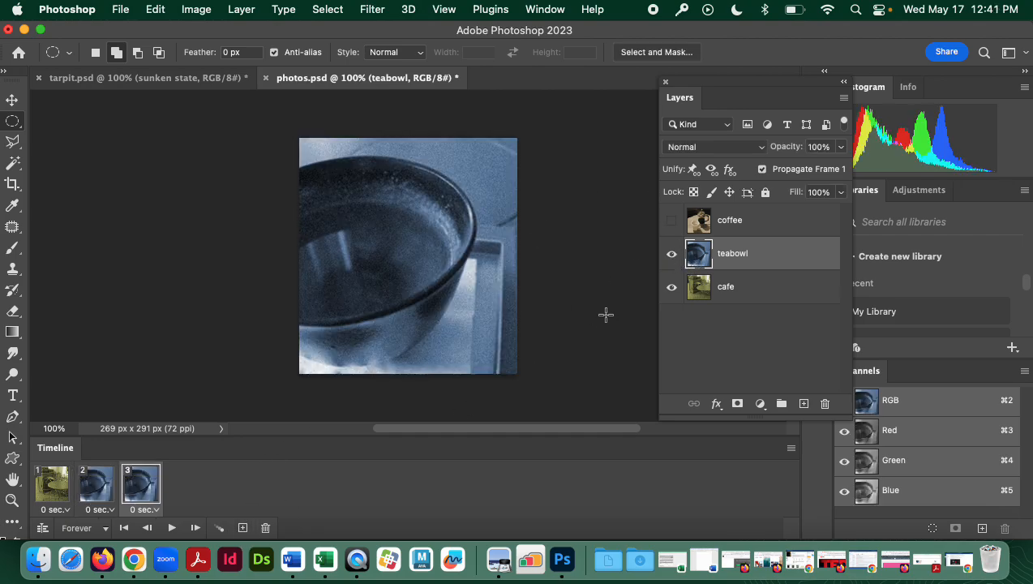
click(672, 222)
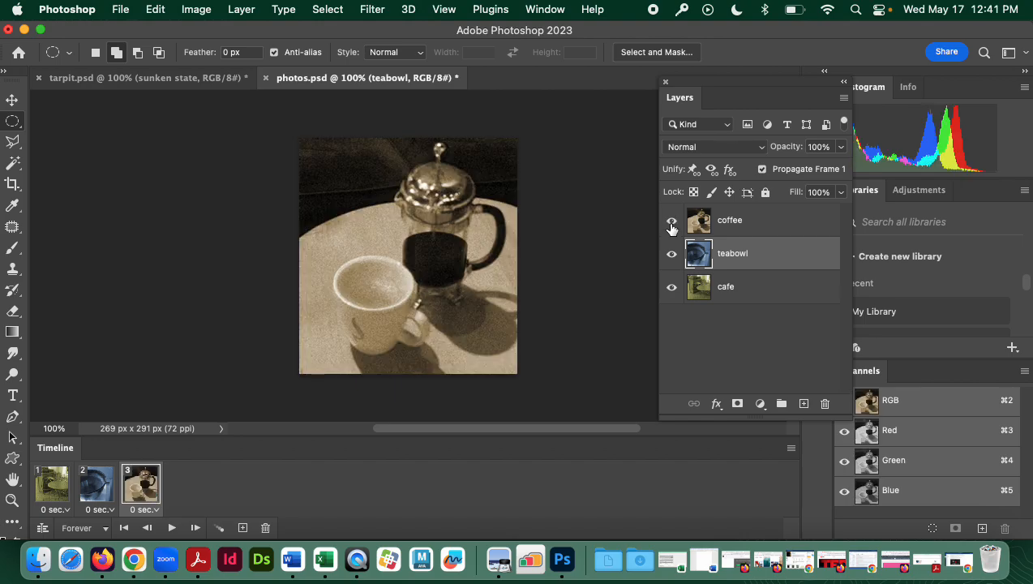
click(671, 226)
- Hide the cafe layer in frame 2 and both the teabowl and cafe layers in frame 3
click(92, 484)
click(672, 287)
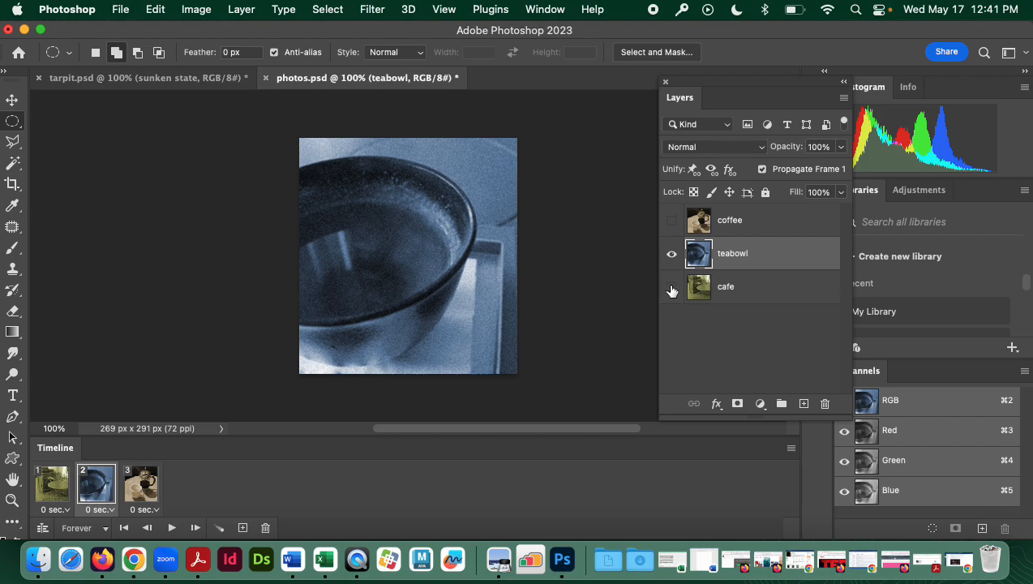
click(138, 487)
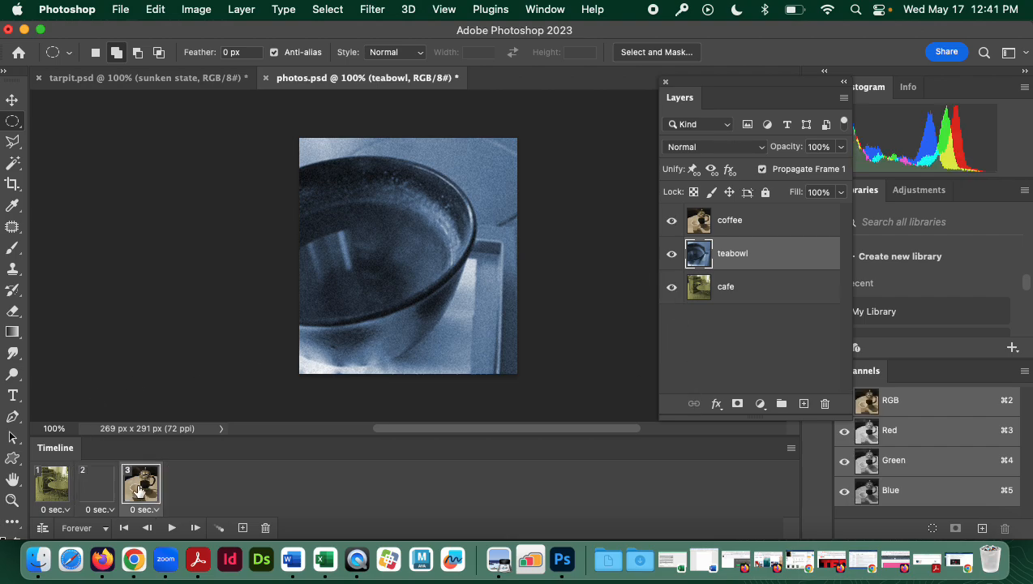
click(671, 253)
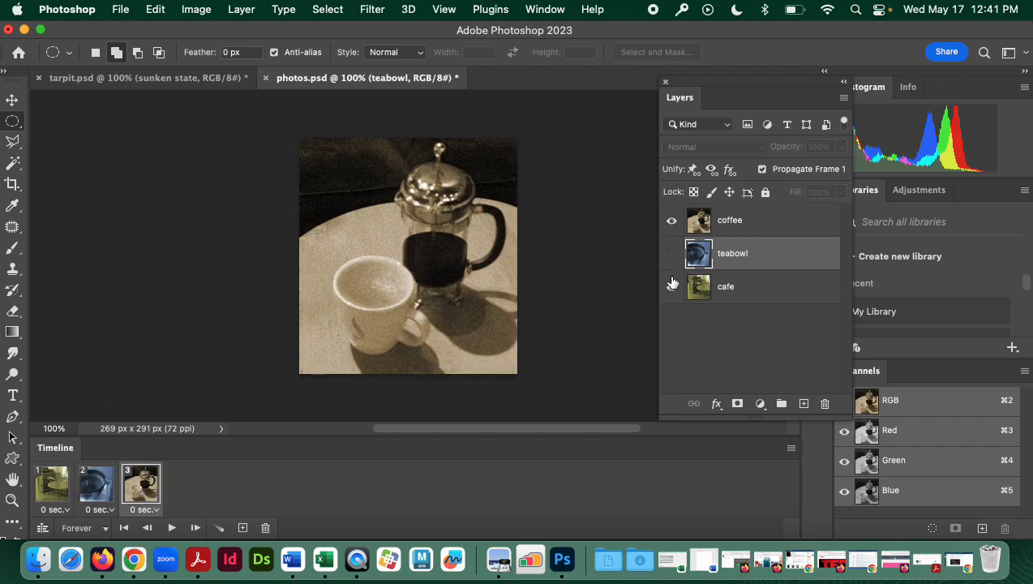
- Check the three photo frames in order, and play the animation before stopping it
click(73, 486)
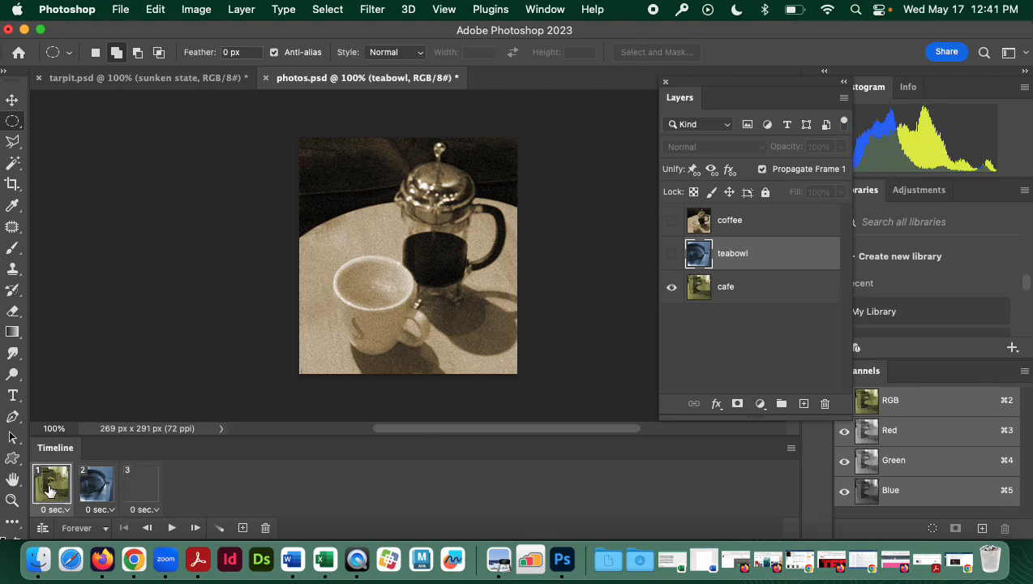
click(89, 489)
click(135, 489)
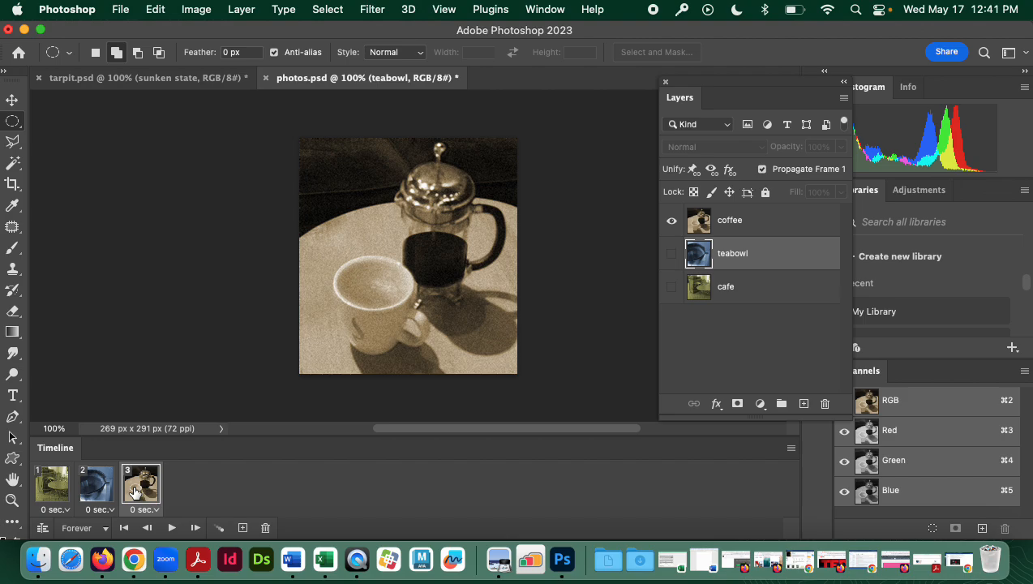
click(171, 528)
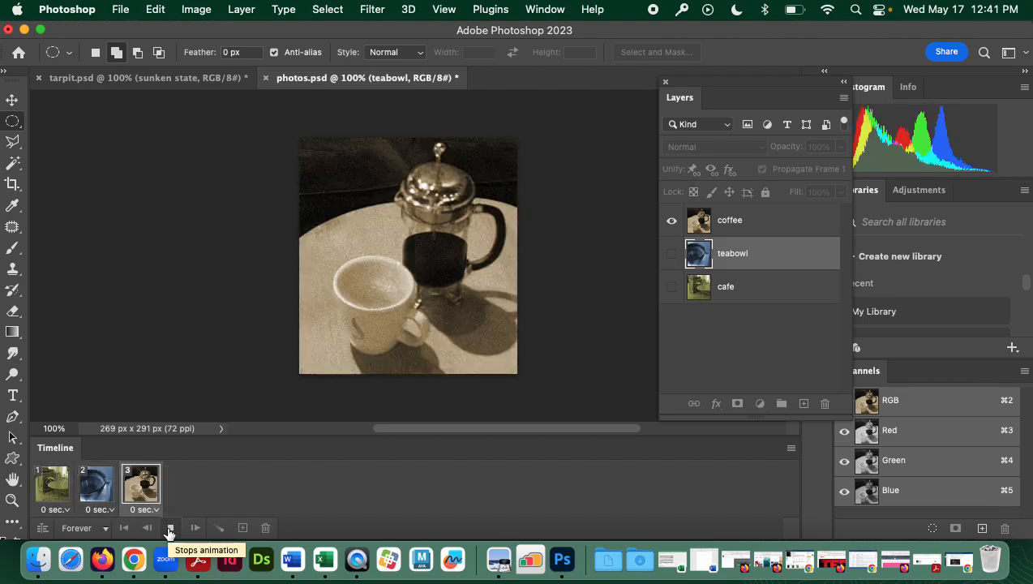
click(170, 528)
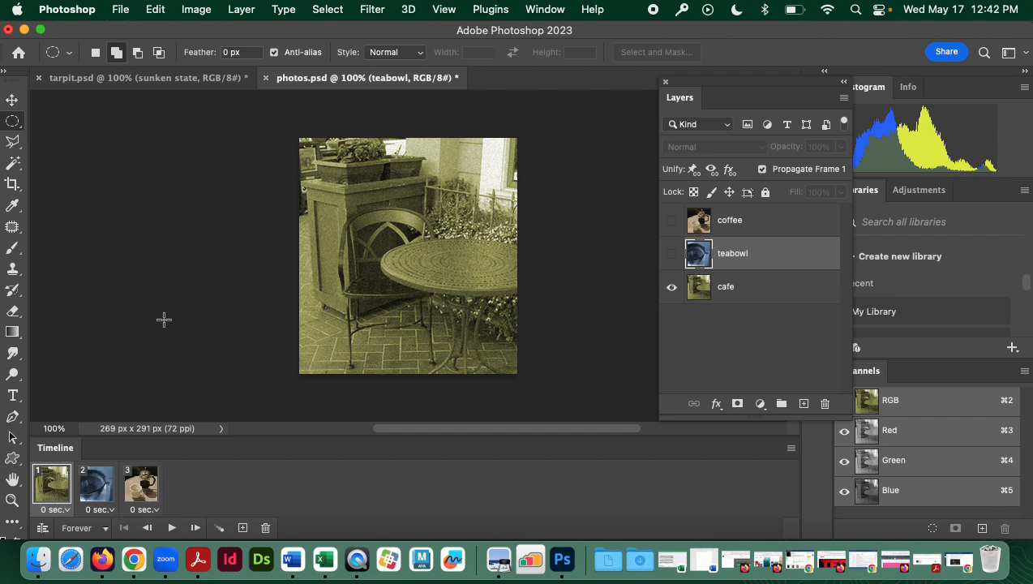
- Add a new layer beneath the cafe layer, fill its whole canvas area with white, and toggle cafe's visibility to check the fill
click(805, 404)
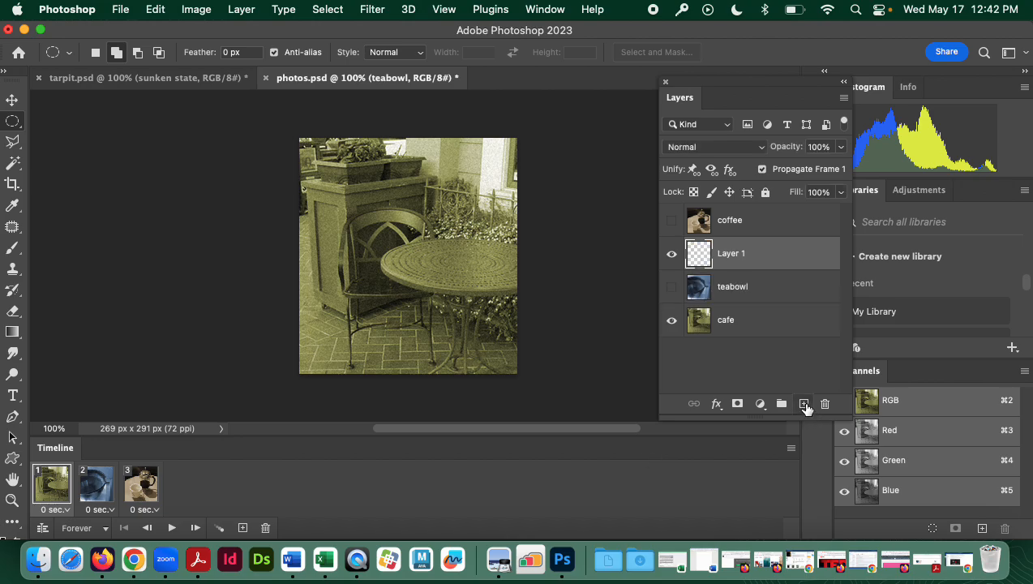
drag(724, 253, 727, 344)
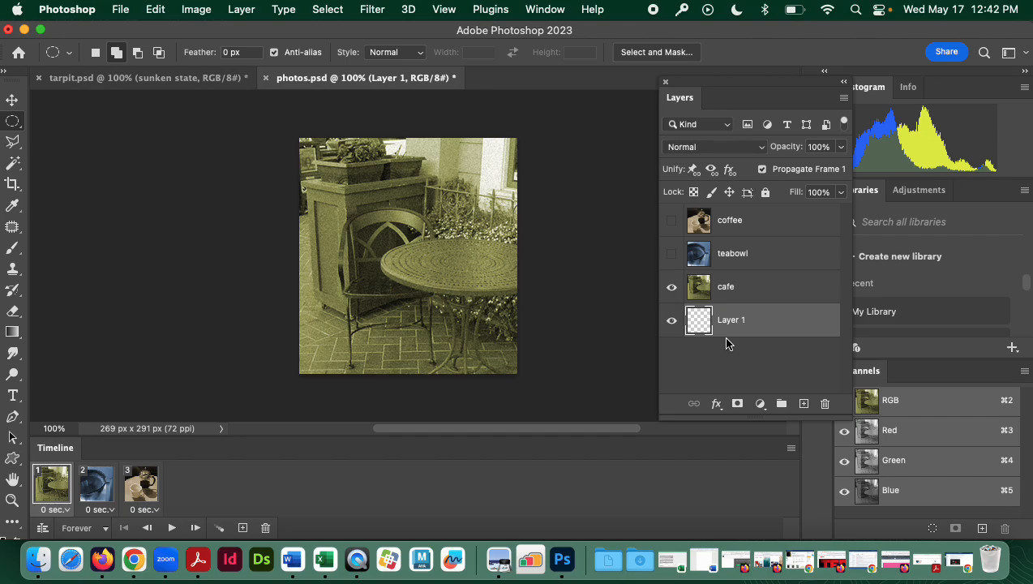
key(super+a)
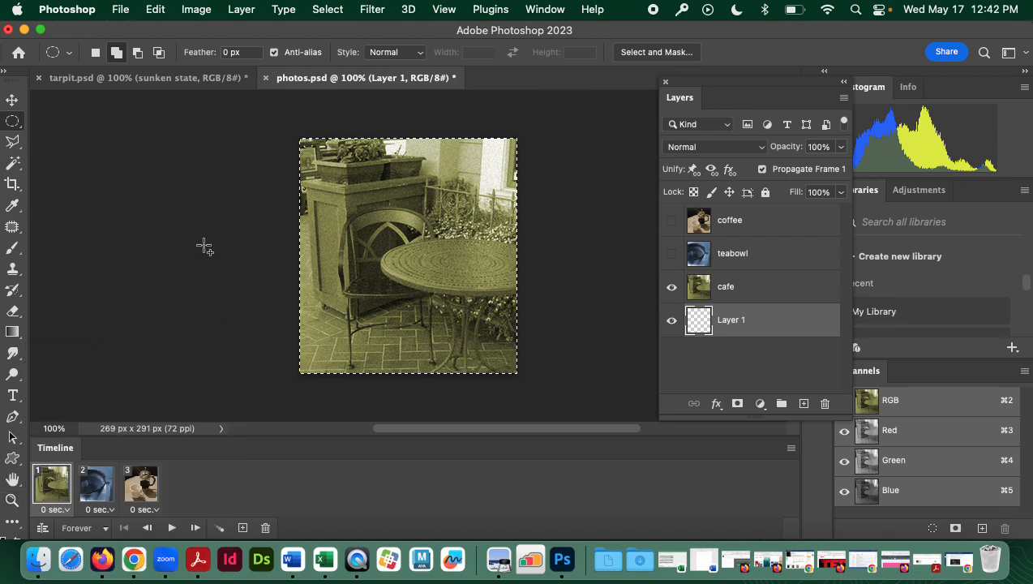
key(alt+BackSpace)
click(672, 290)
click(672, 291)
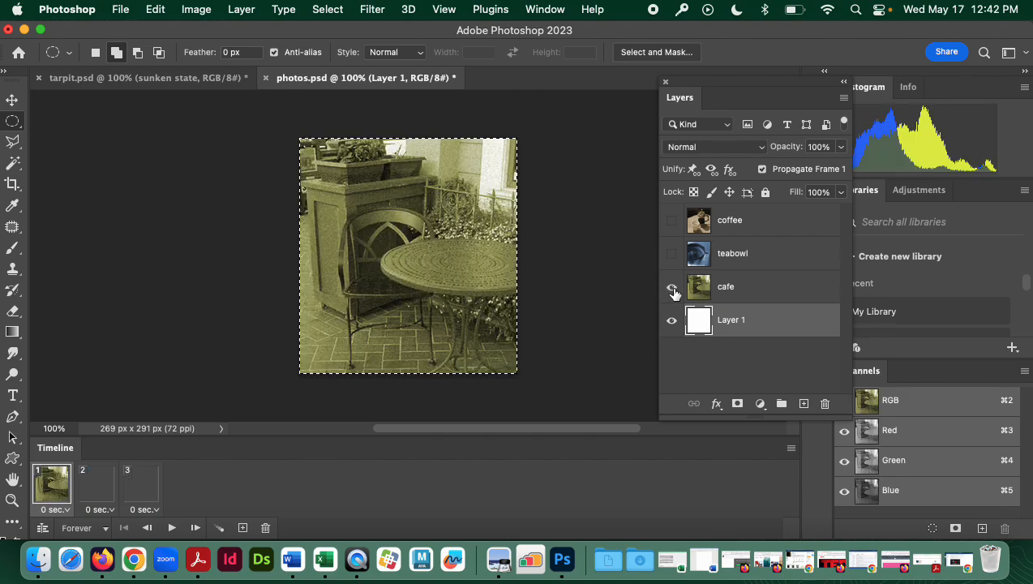
- Deselect the canvas selection around the white fill layer
key(super+d)
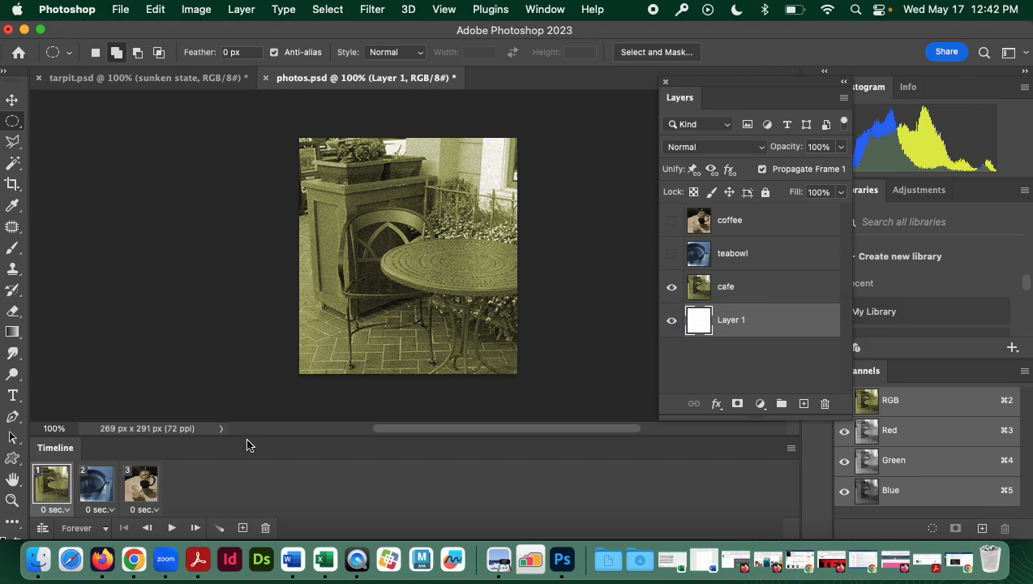
click(221, 528)
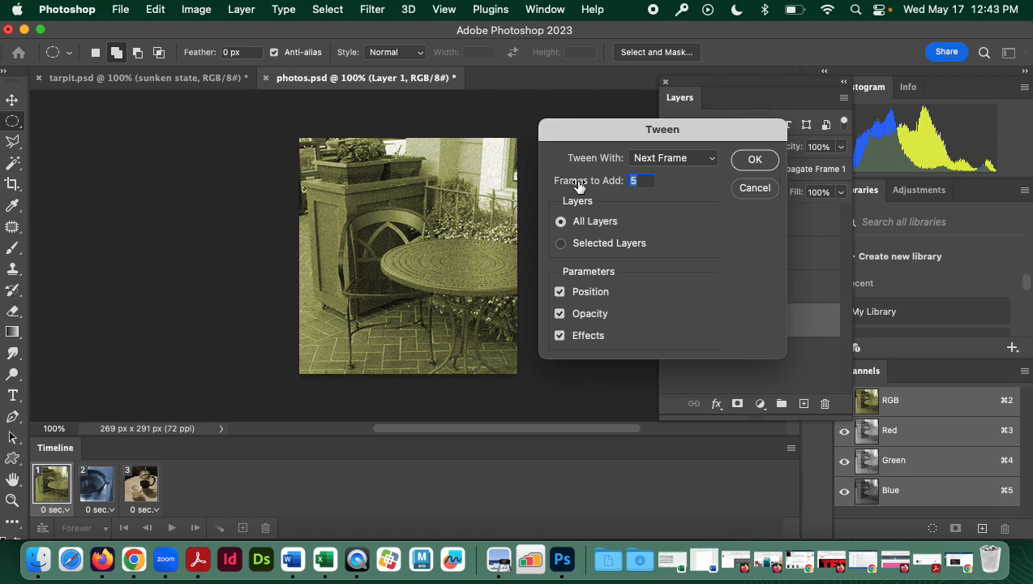
text(3)
click(754, 187)
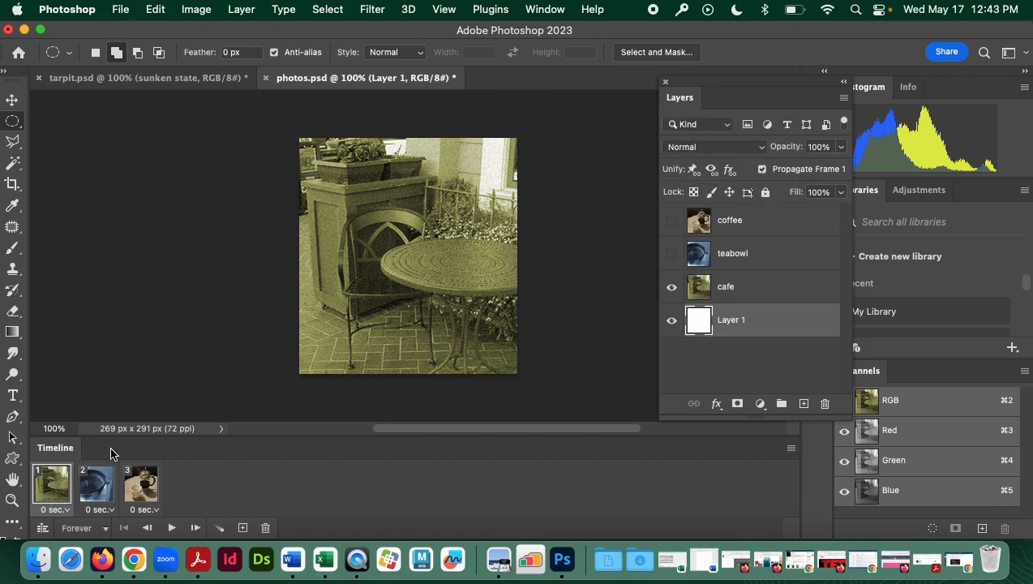
- Tween frame 3 with the previous frame, adding 3 frames for all layers with only Opacity as parameter
click(97, 485)
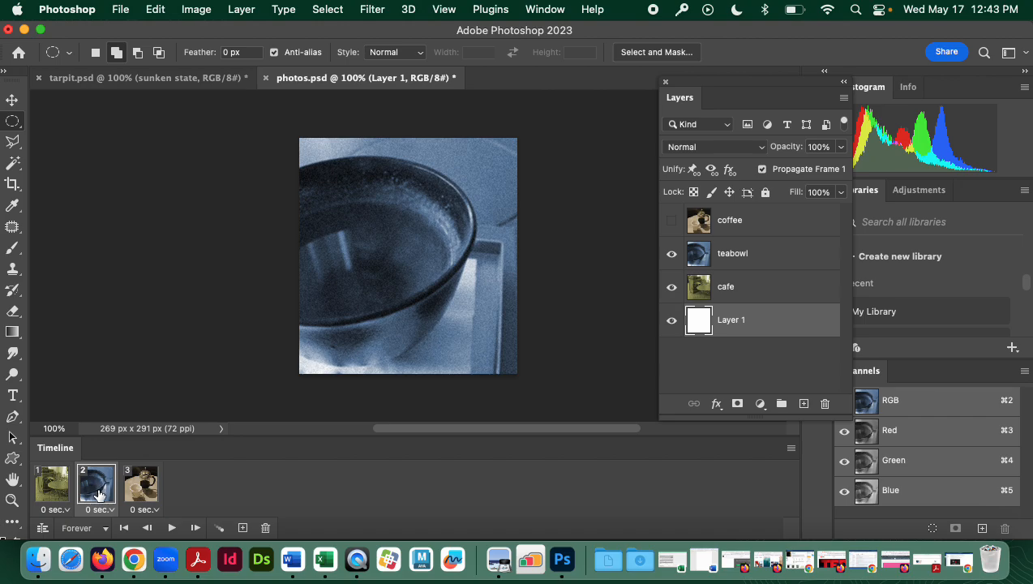
click(133, 495)
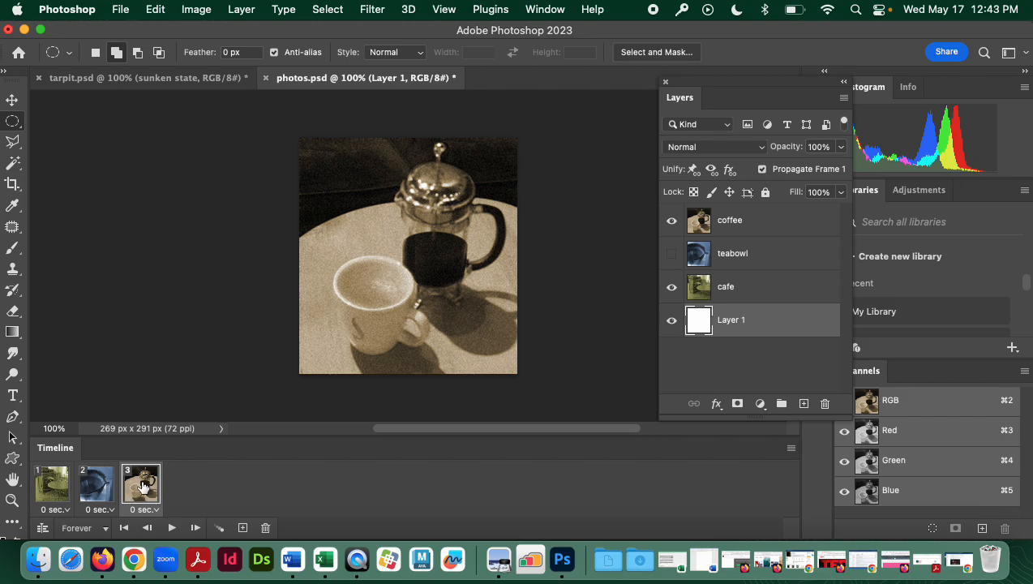
click(218, 529)
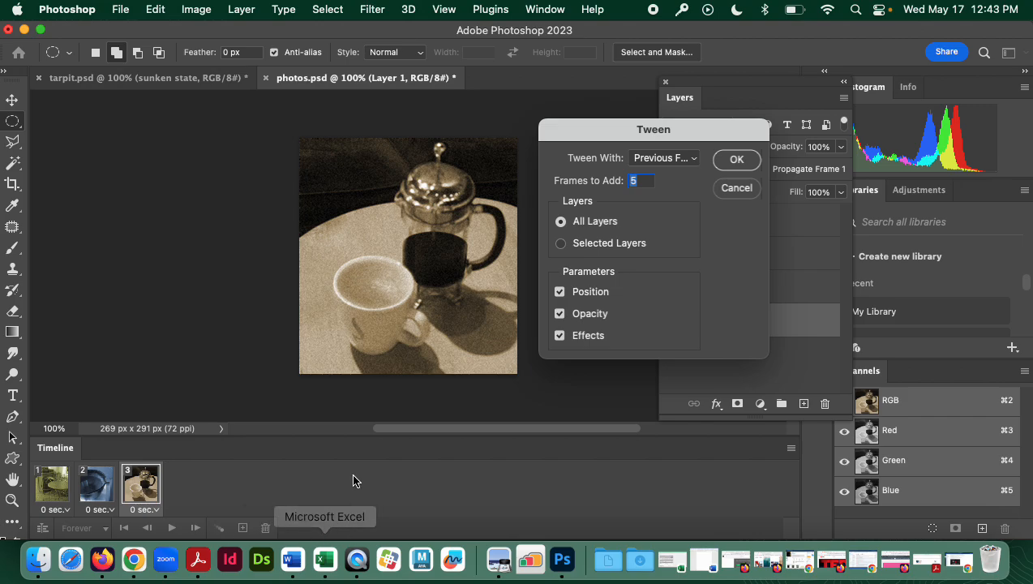
click(560, 336)
click(559, 292)
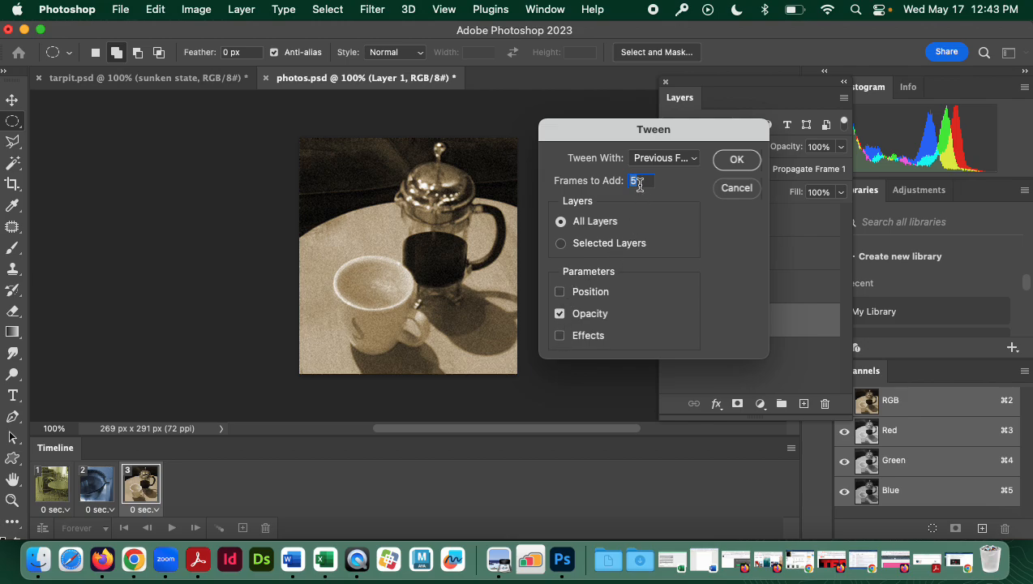
click(693, 159)
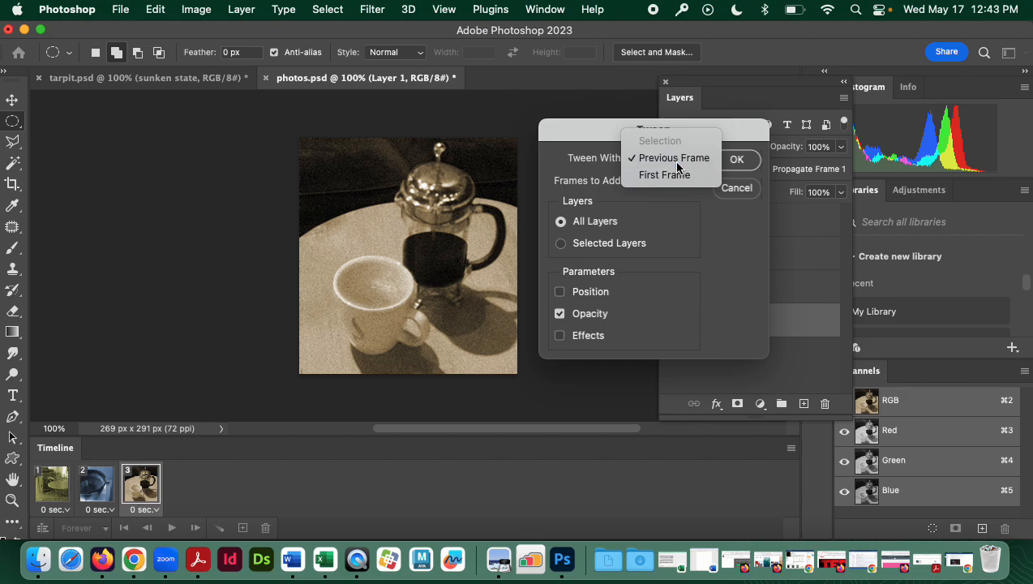
click(677, 160)
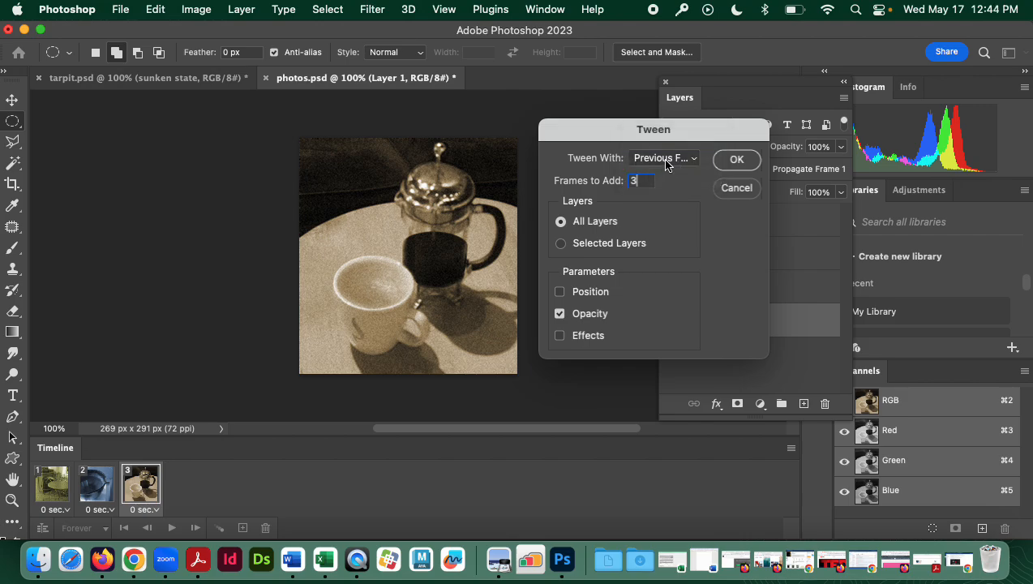
click(735, 158)
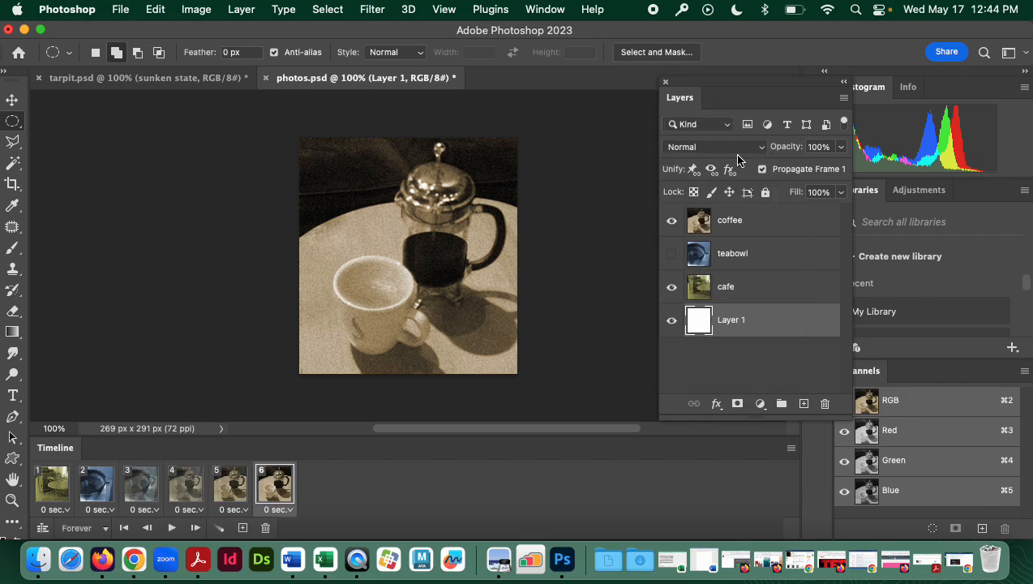
- Check the tweened transition frames from teabowl to coffee in order, frames 3 to 6
click(134, 487)
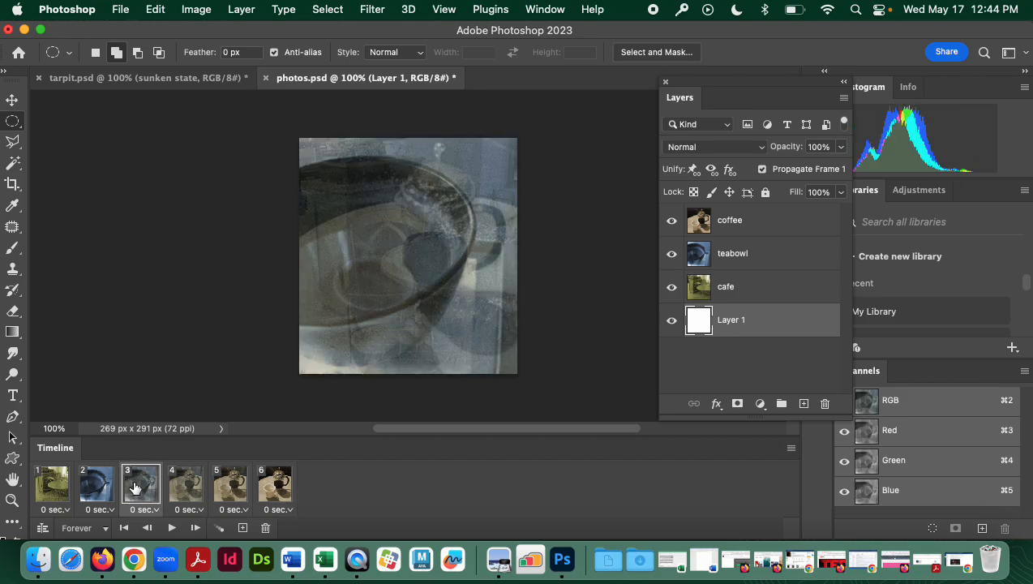
click(174, 486)
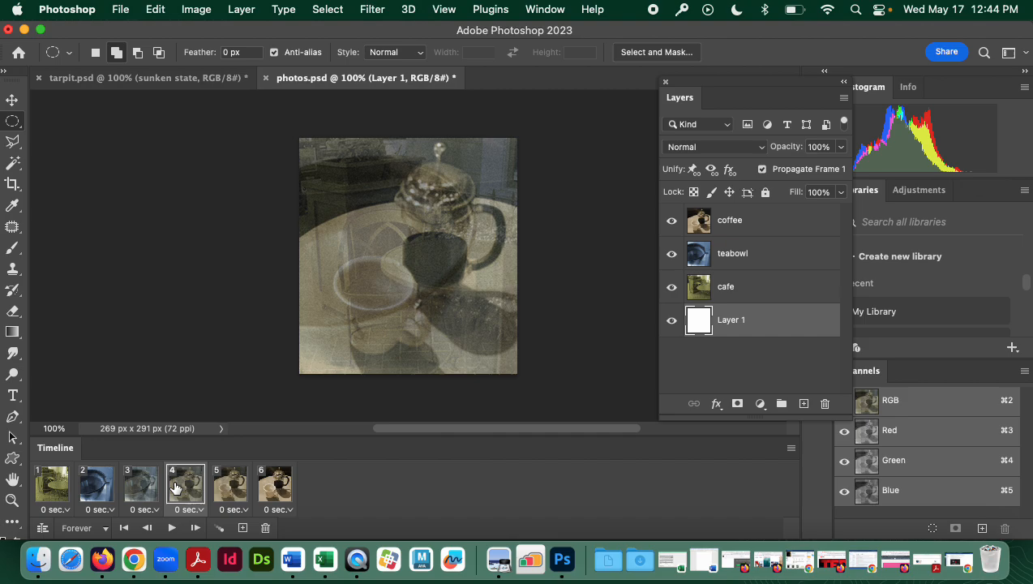
click(217, 488)
click(269, 493)
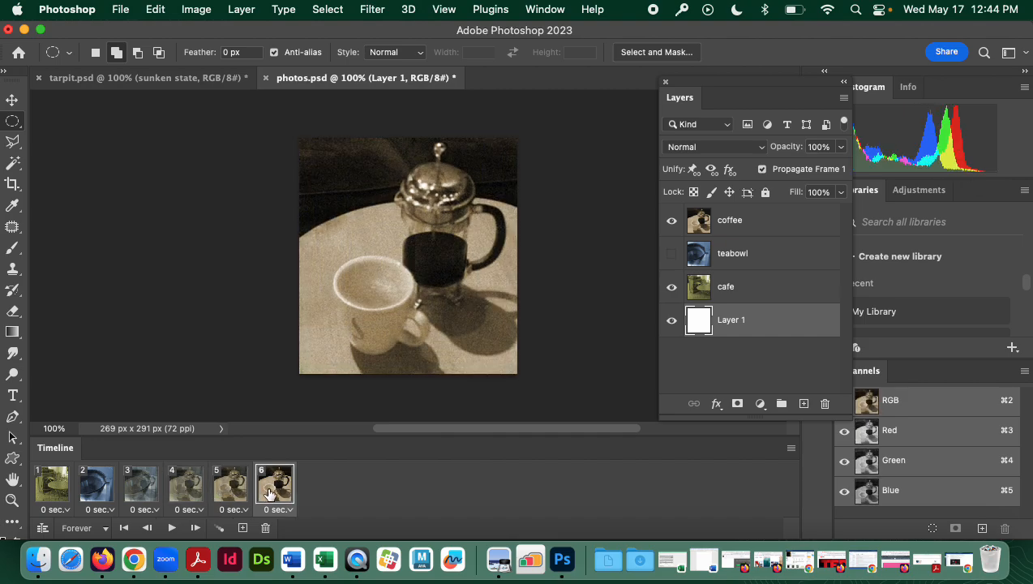
- Tween the teabowl frame 2 with the previous frame, adding 3 frames with Opacity only
click(98, 487)
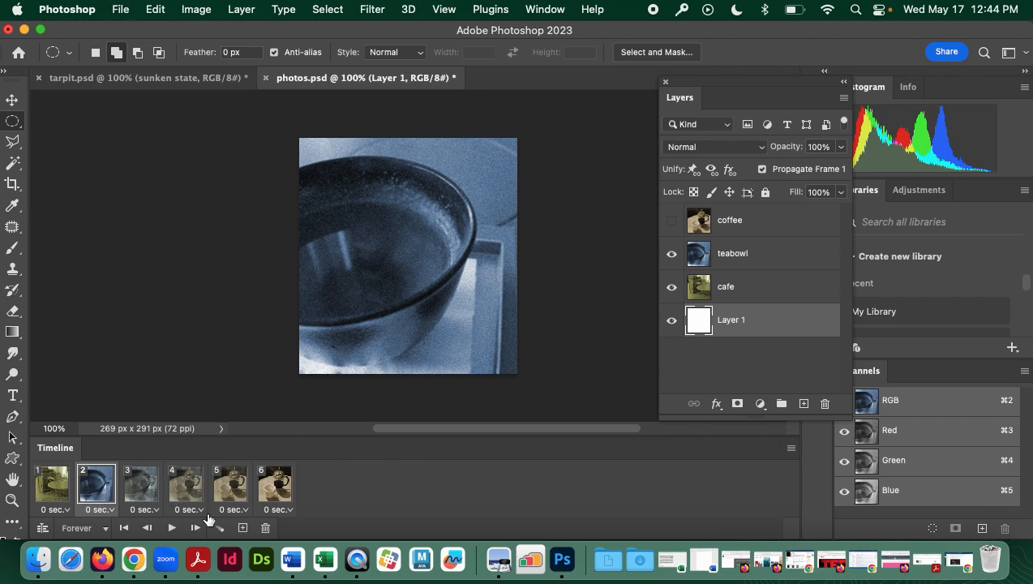
click(219, 528)
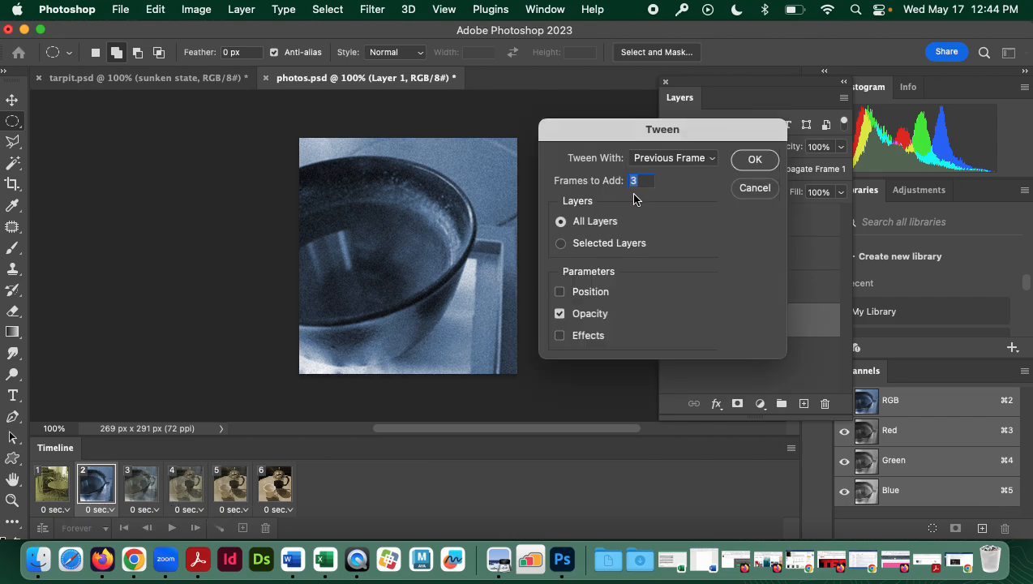
click(744, 160)
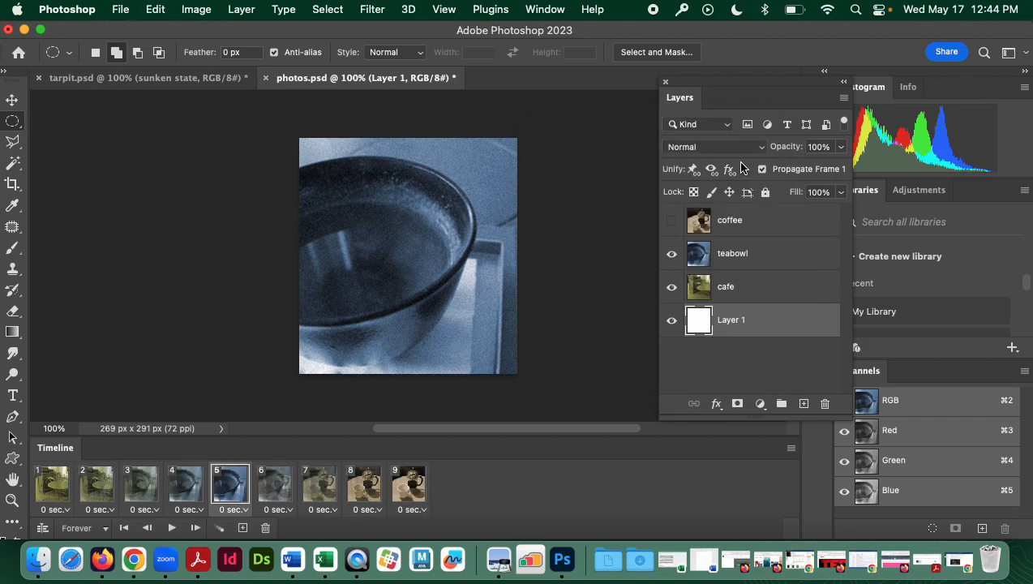
- Tween frame 1 with the last frame, adding 3 frames with Opacity only
click(50, 496)
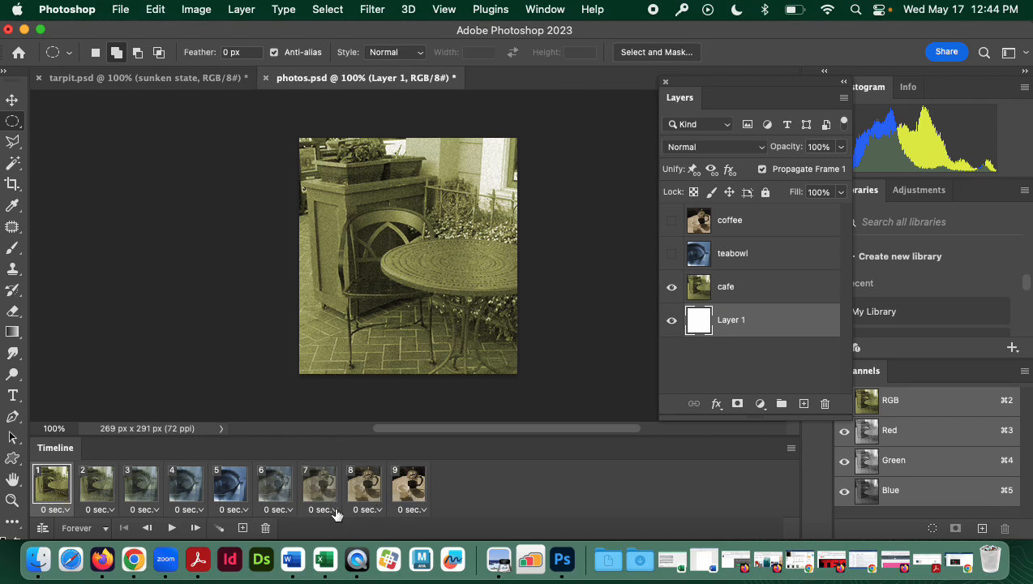
click(219, 528)
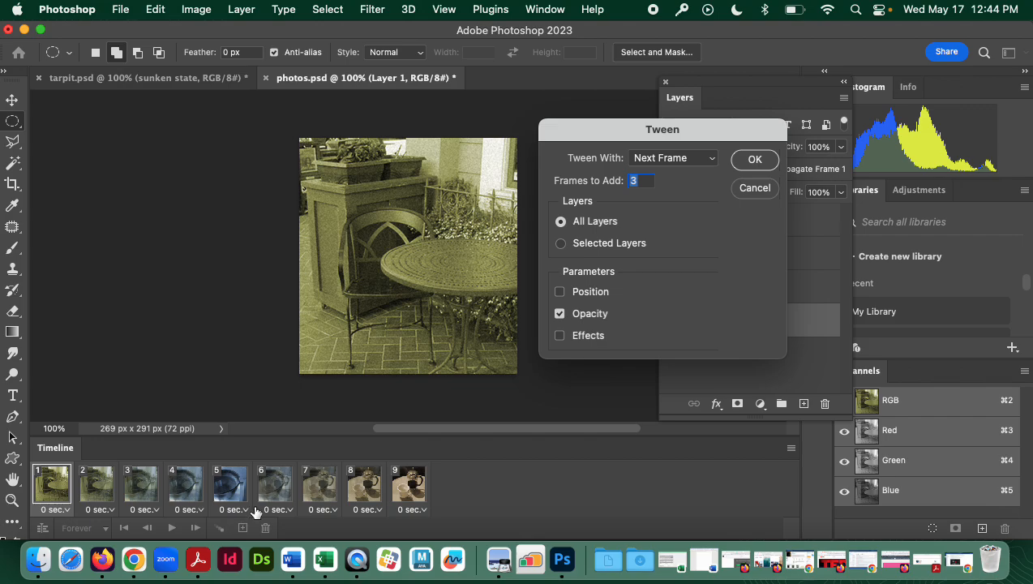
click(648, 163)
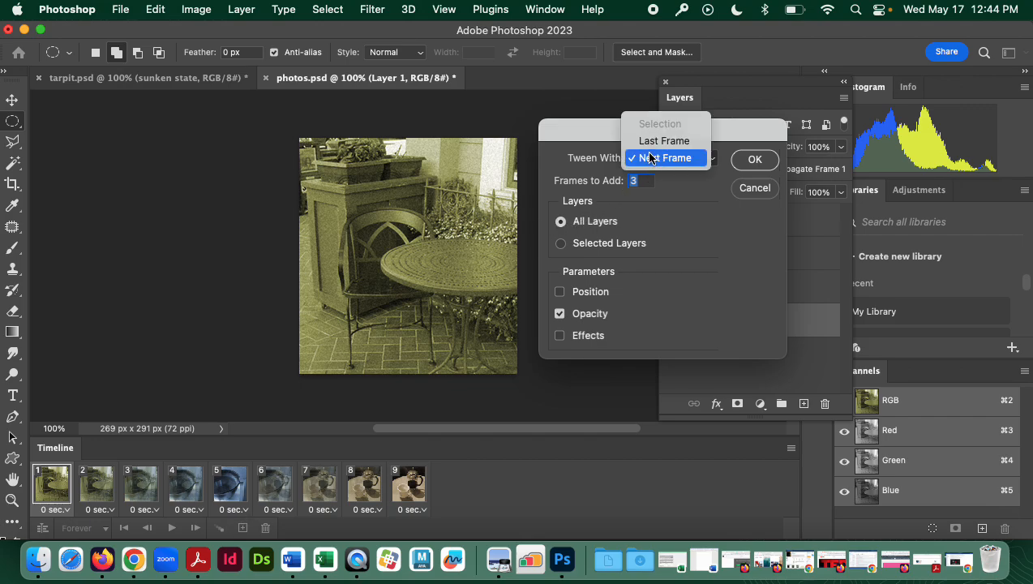
click(652, 142)
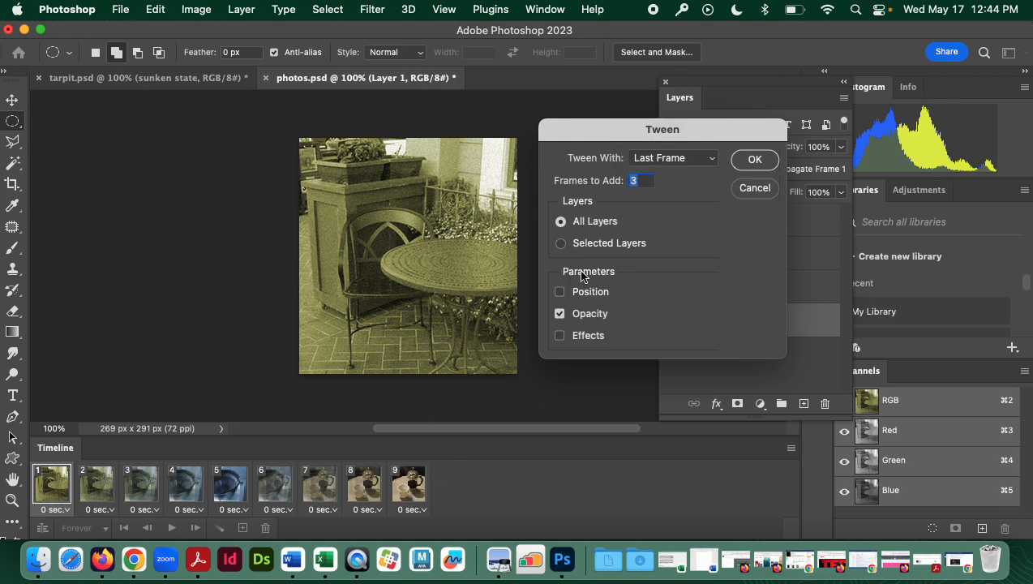
click(748, 161)
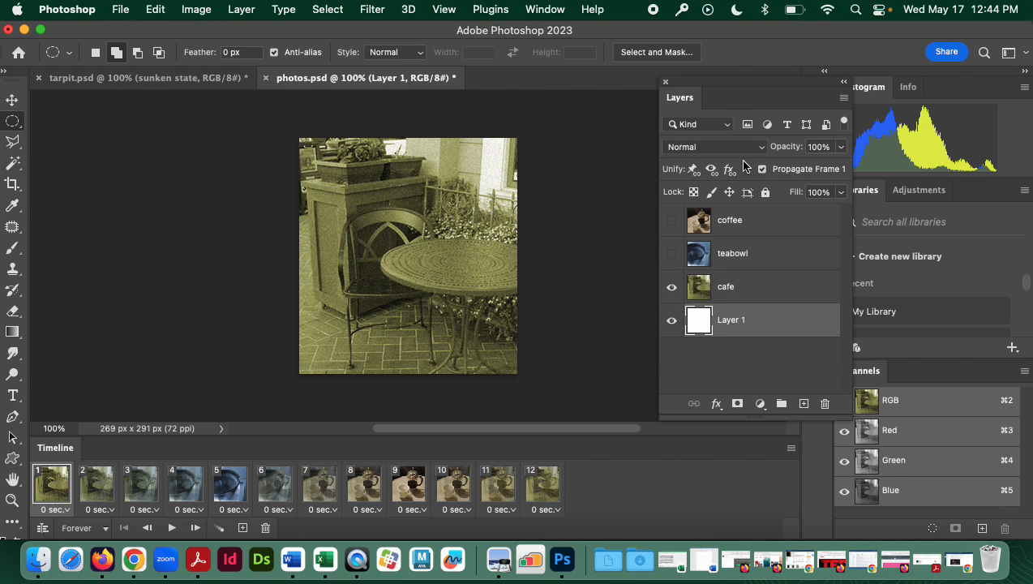
- Select all twelve frames and set their delay to 0.2 seconds
shift+click(545, 495)
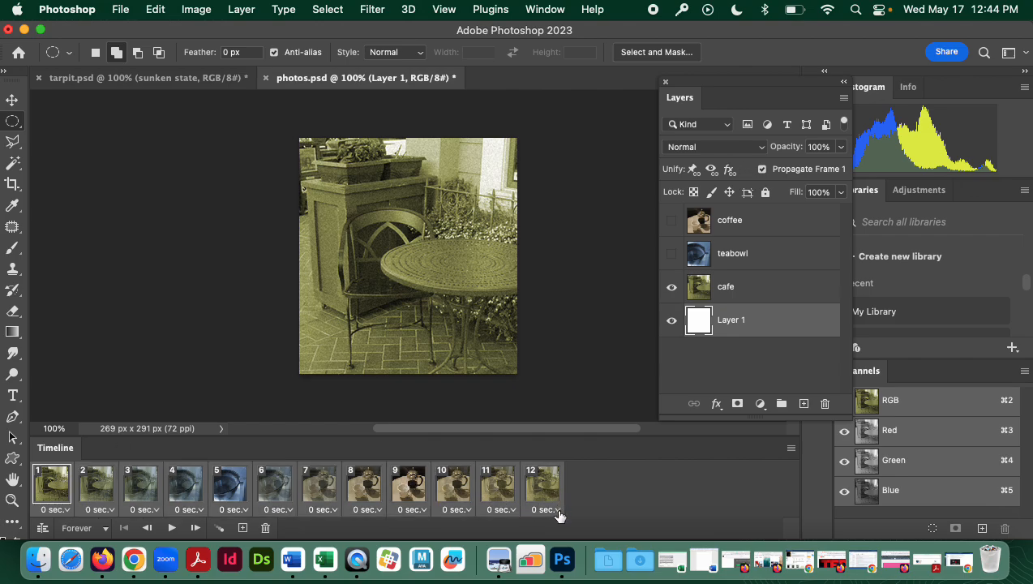
click(558, 512)
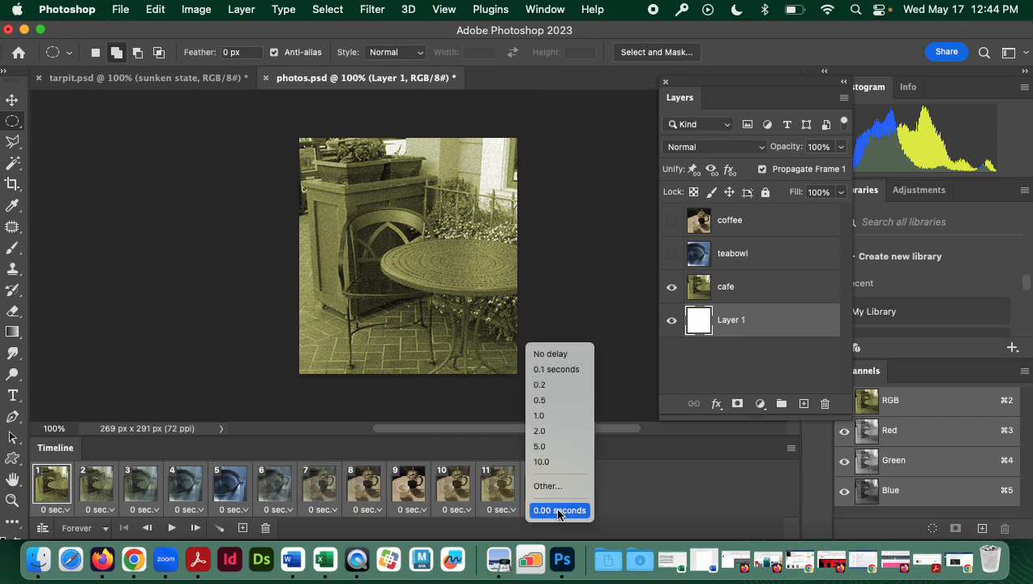
click(552, 389)
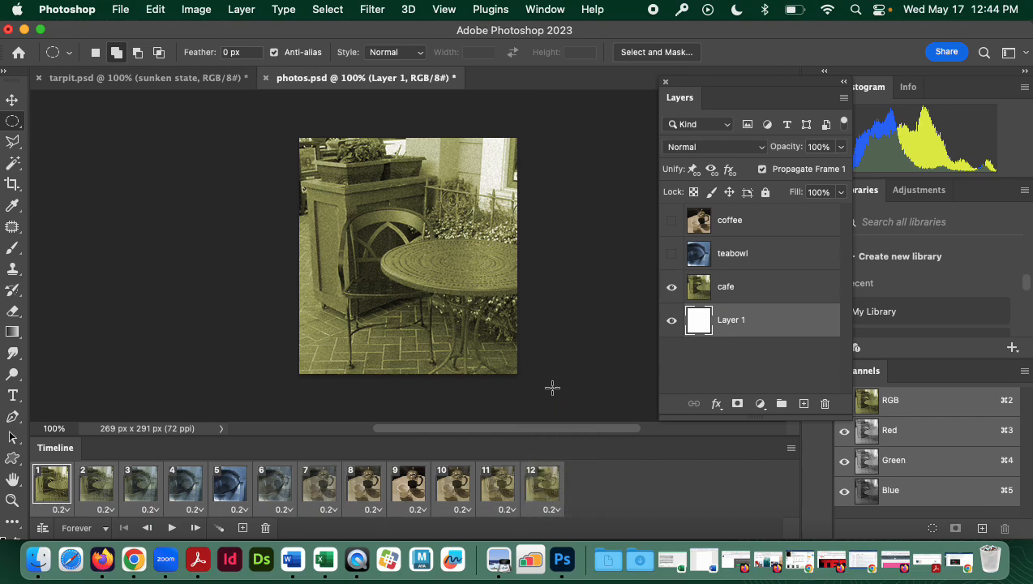
- Set the animation's looping option to Once and play it from the first frame
click(105, 529)
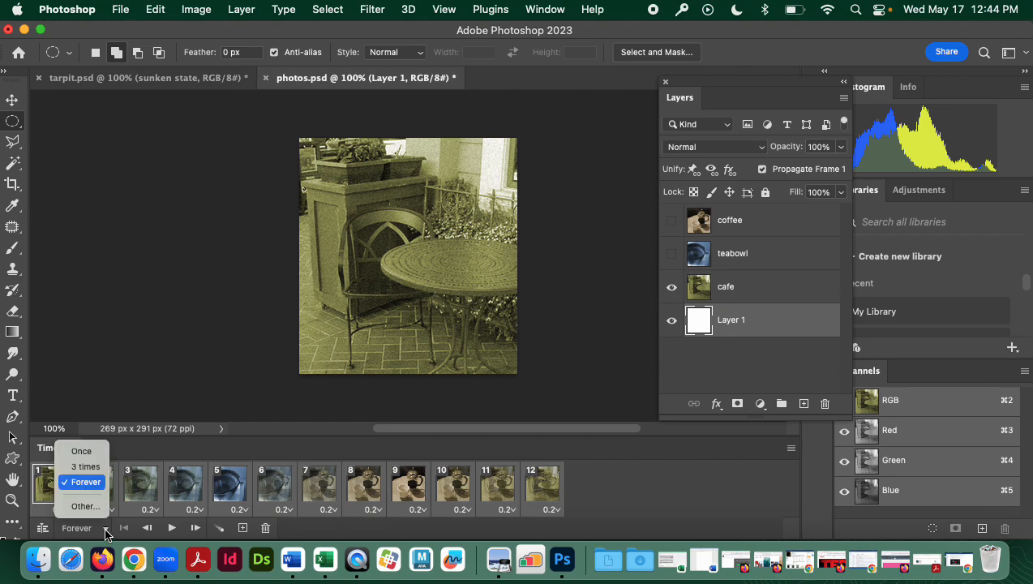
click(82, 452)
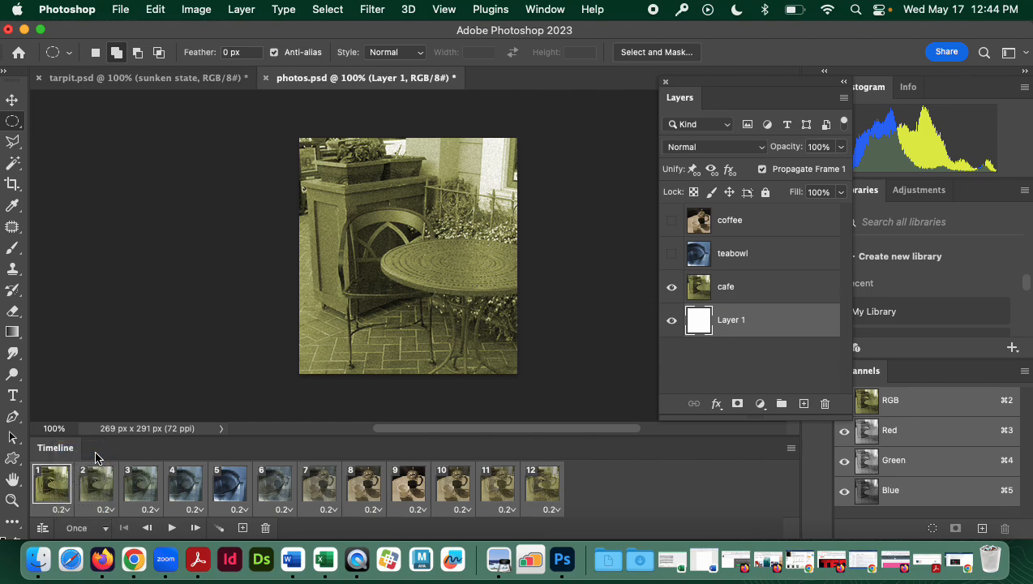
click(55, 498)
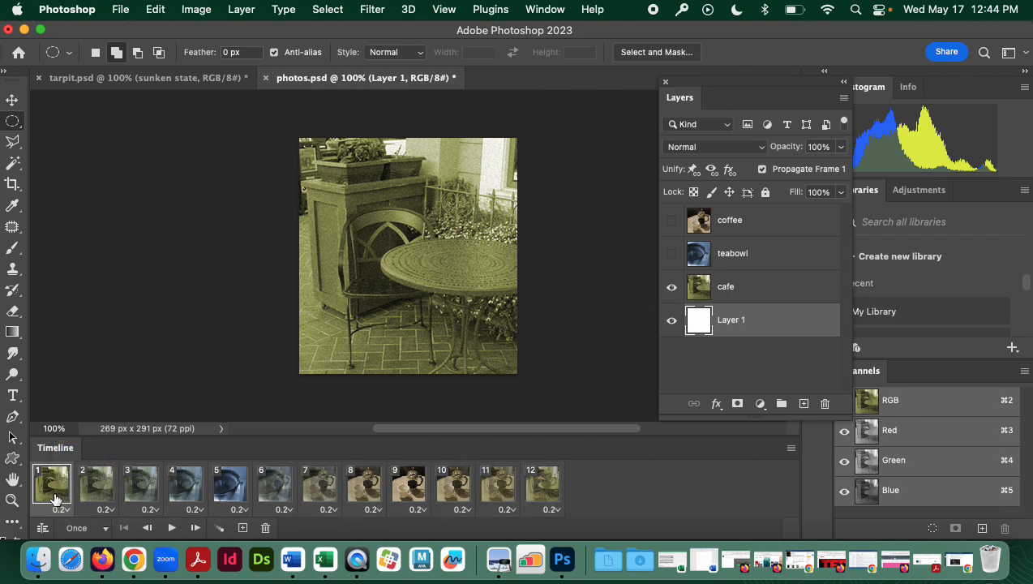
click(172, 528)
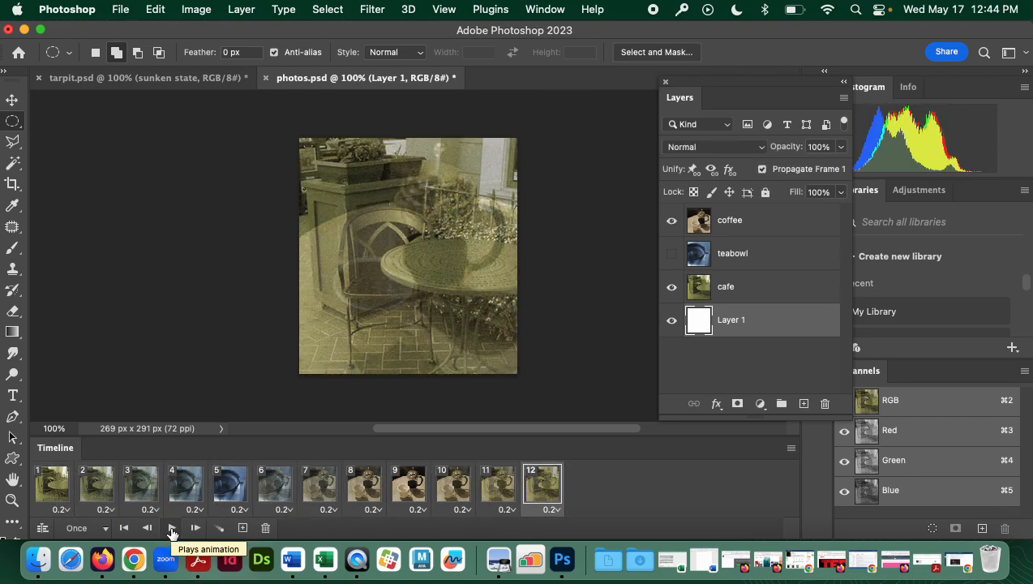
- Set the delay of all twelve frames to 0.5 seconds and play the animation from frame 1
shift+click(55, 491)
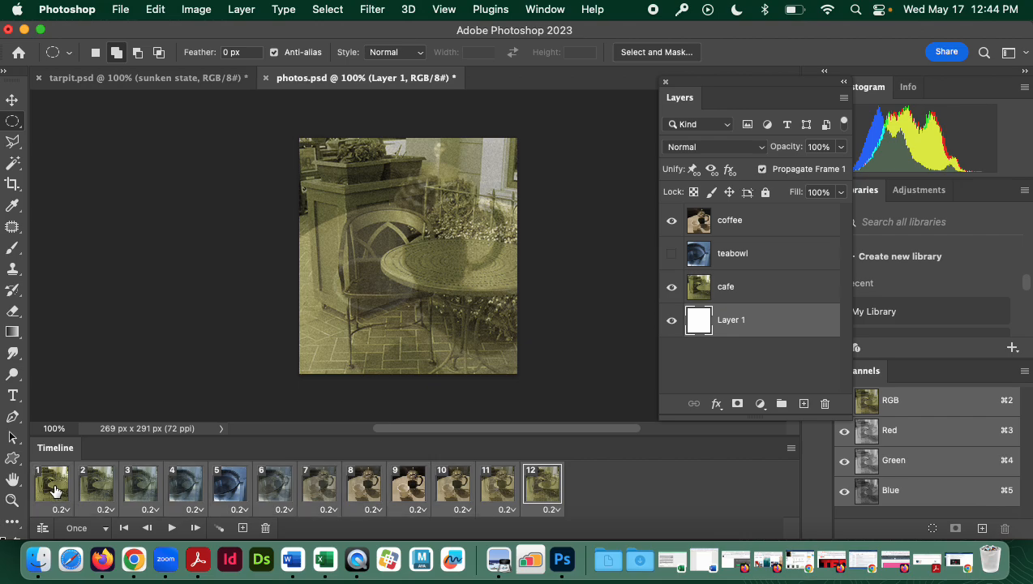
click(554, 510)
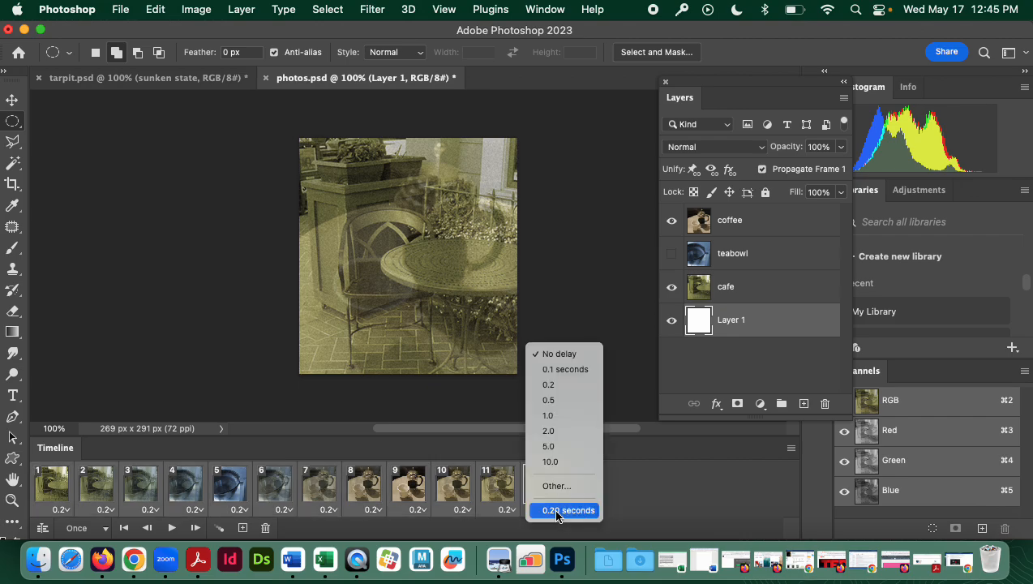
click(548, 400)
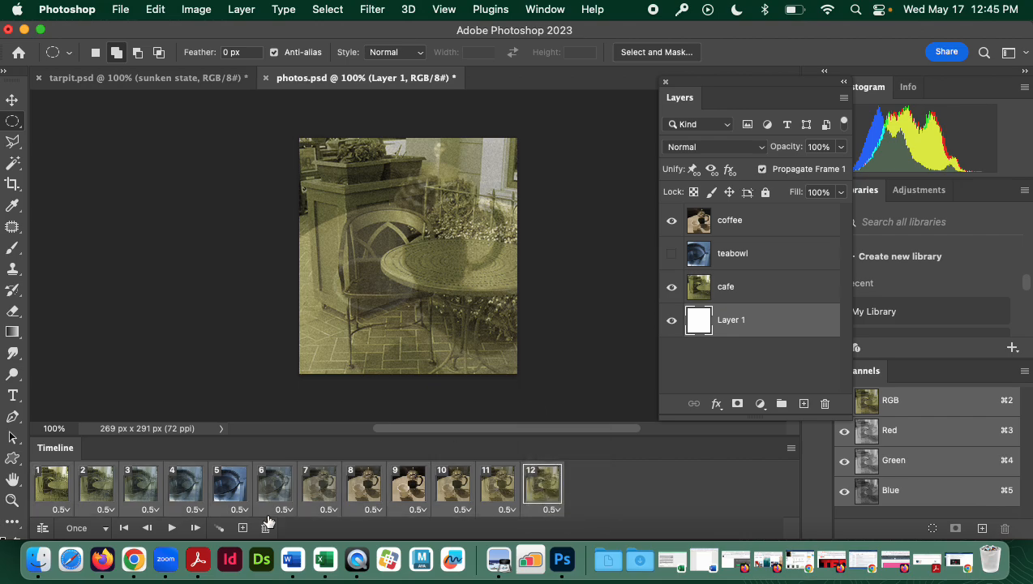
click(49, 485)
click(169, 528)
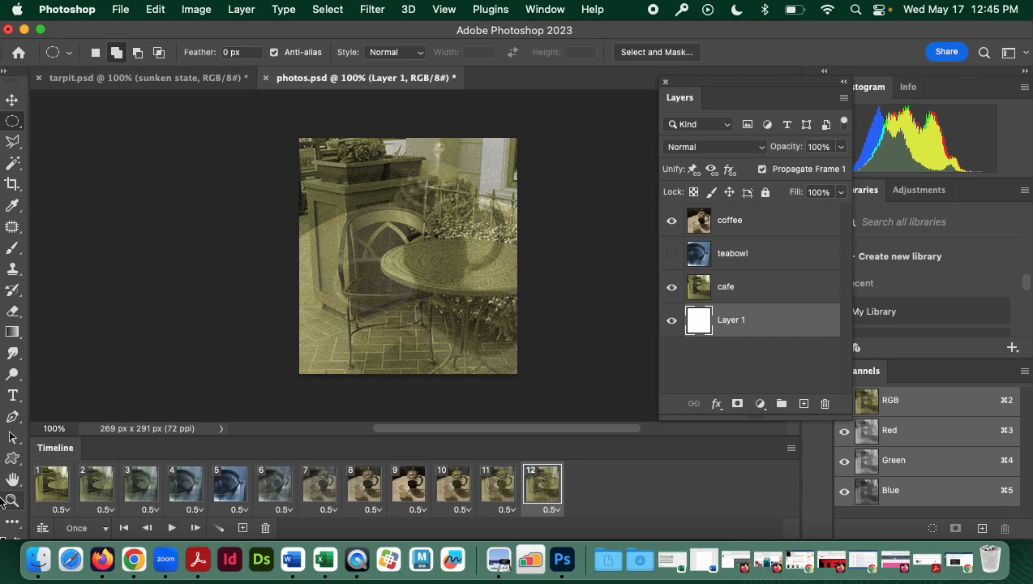
- Compare the first frame of the animation with the last frame, ending on frame 1
click(45, 490)
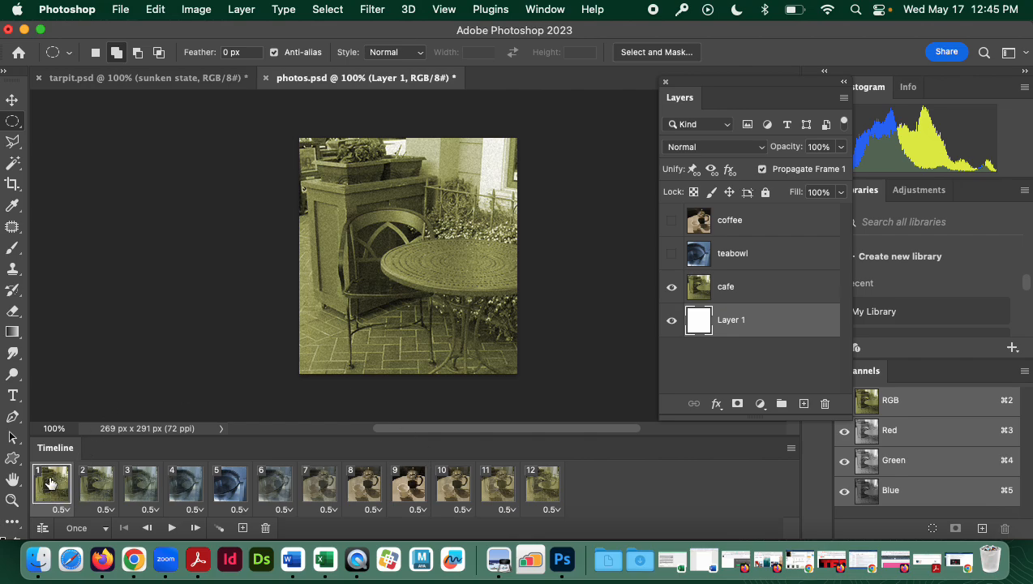
click(546, 485)
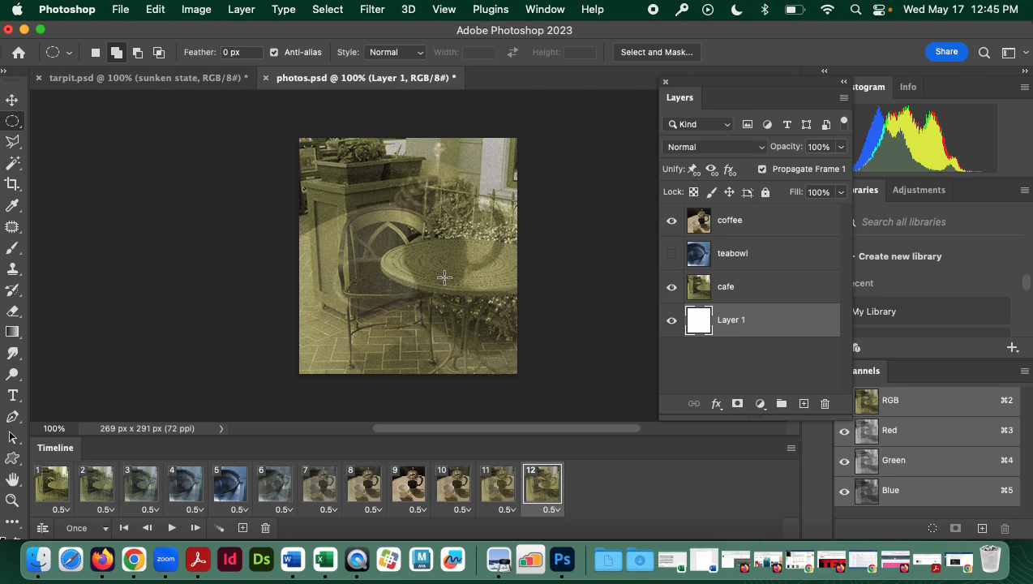
click(58, 491)
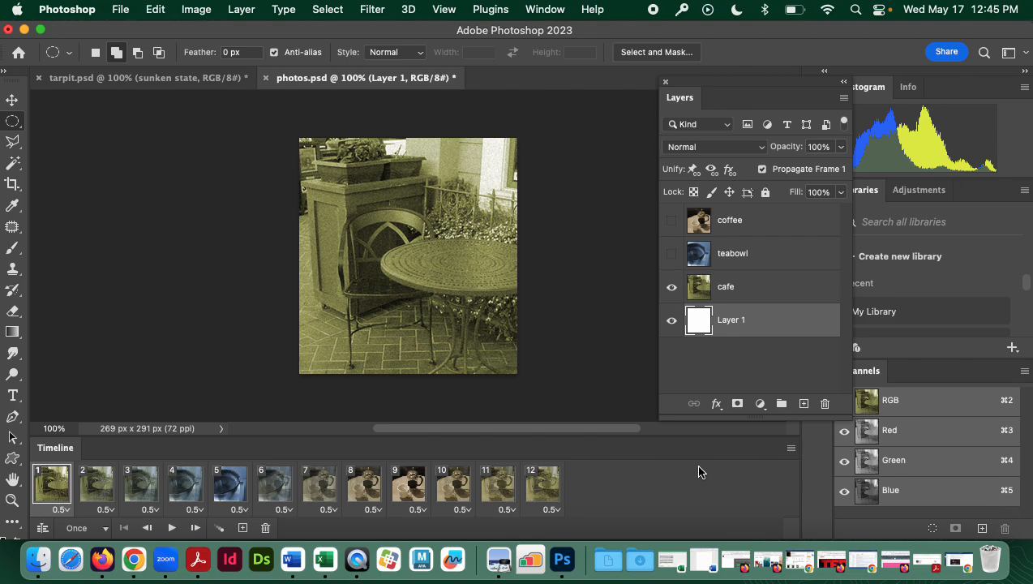
- Copy frame 1 of the animation and paste it after frame 12 as the closing frame
click(790, 448)
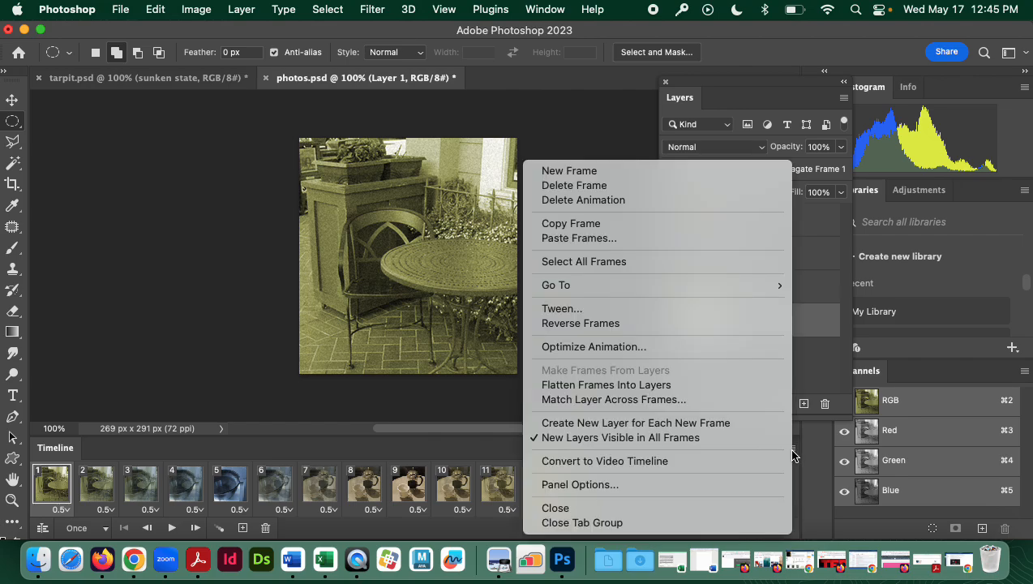
click(663, 226)
click(536, 486)
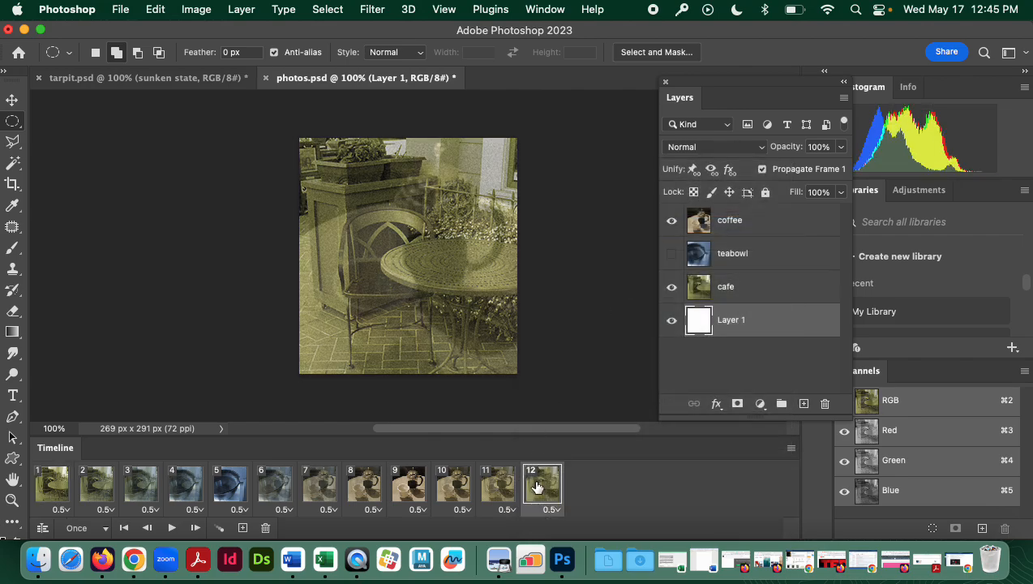
click(790, 449)
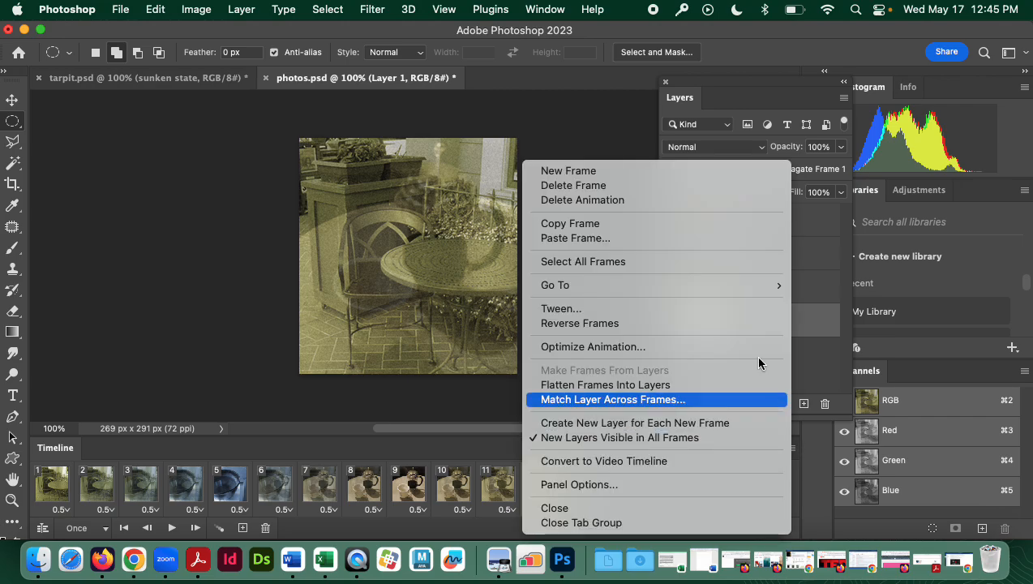
click(681, 241)
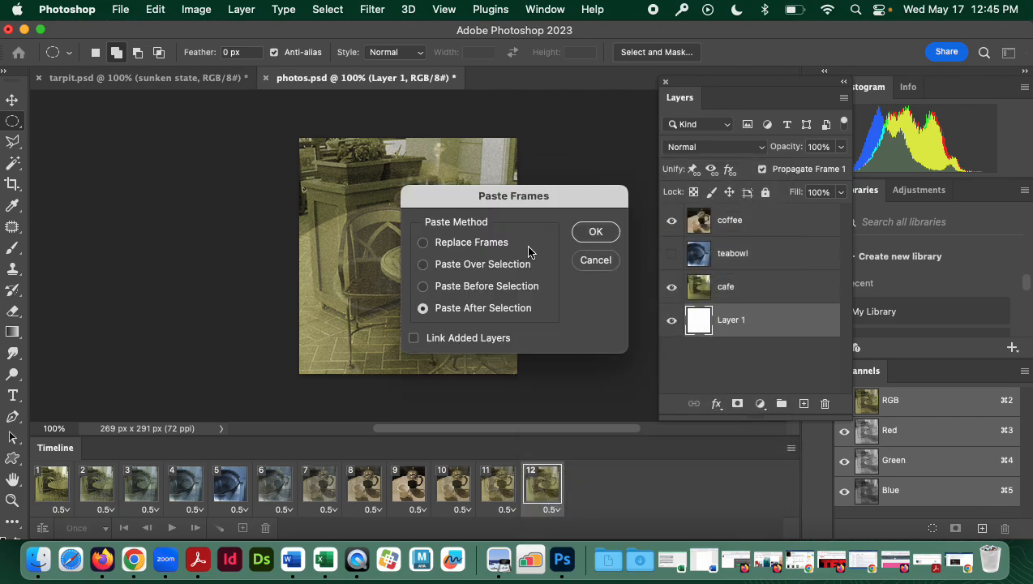
click(585, 231)
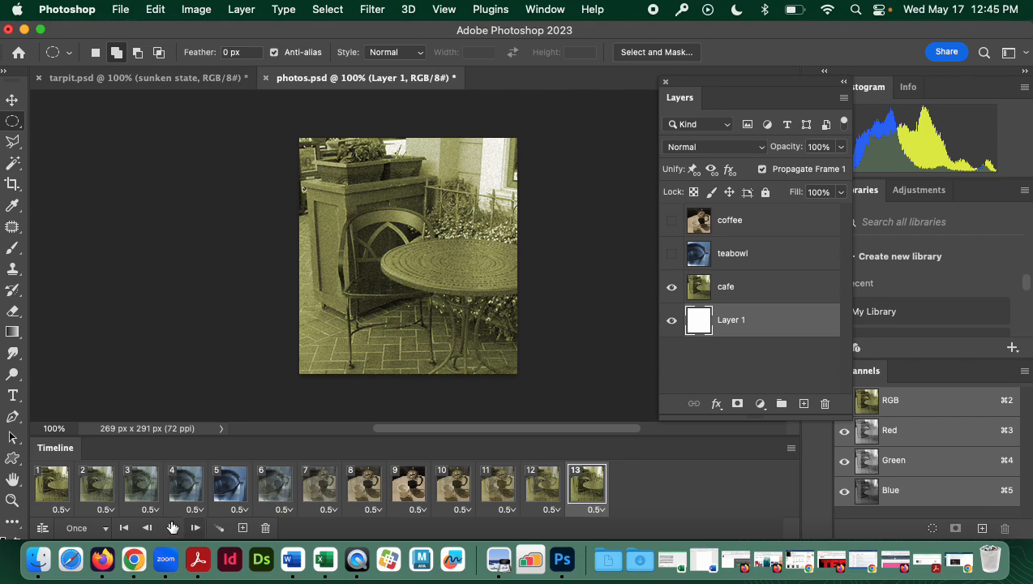
- Compare frame 1 with the pasted frame 13 and play the animation
click(55, 491)
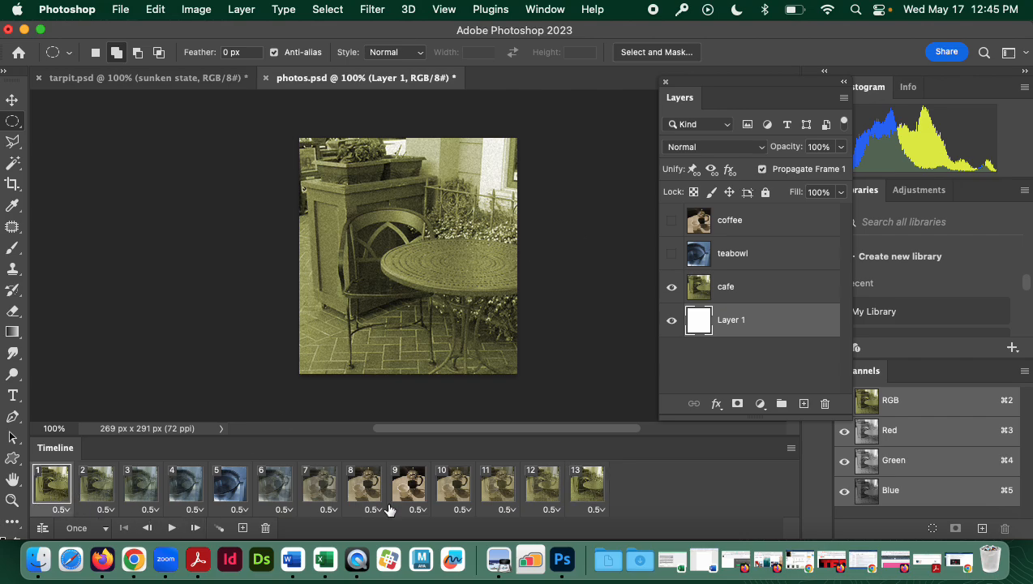
click(580, 490)
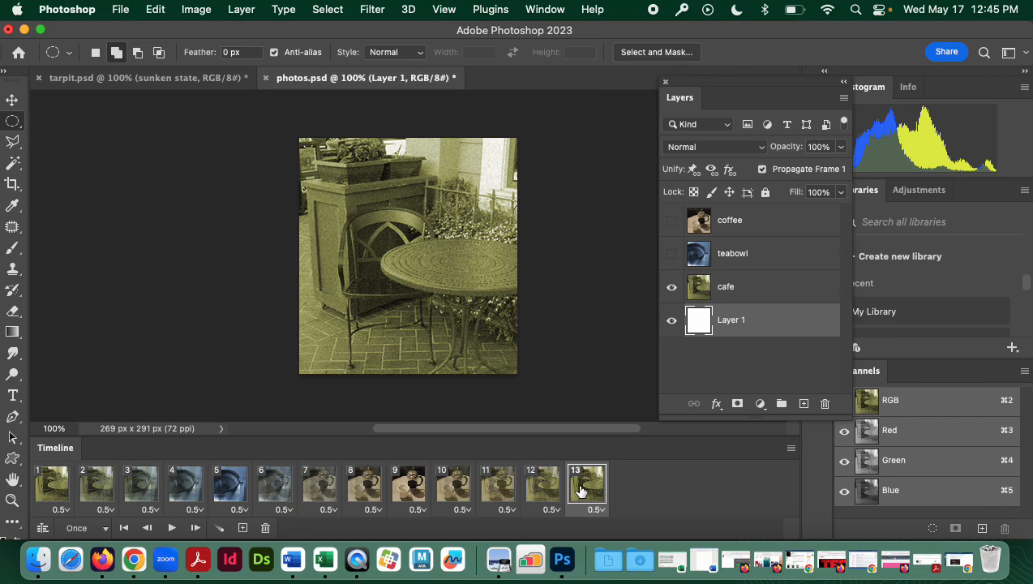
click(172, 528)
click(803, 404)
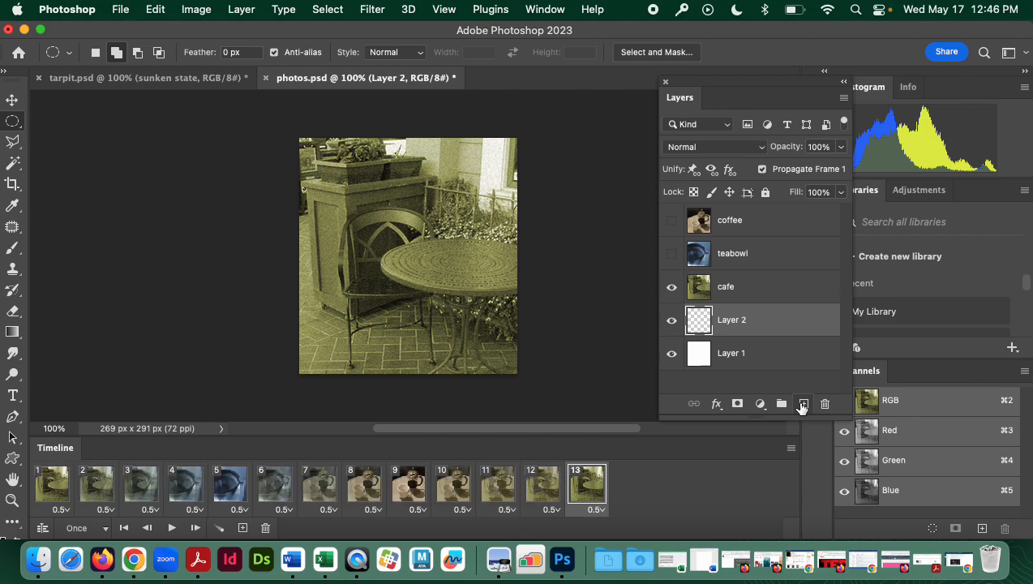
drag(732, 322, 733, 216)
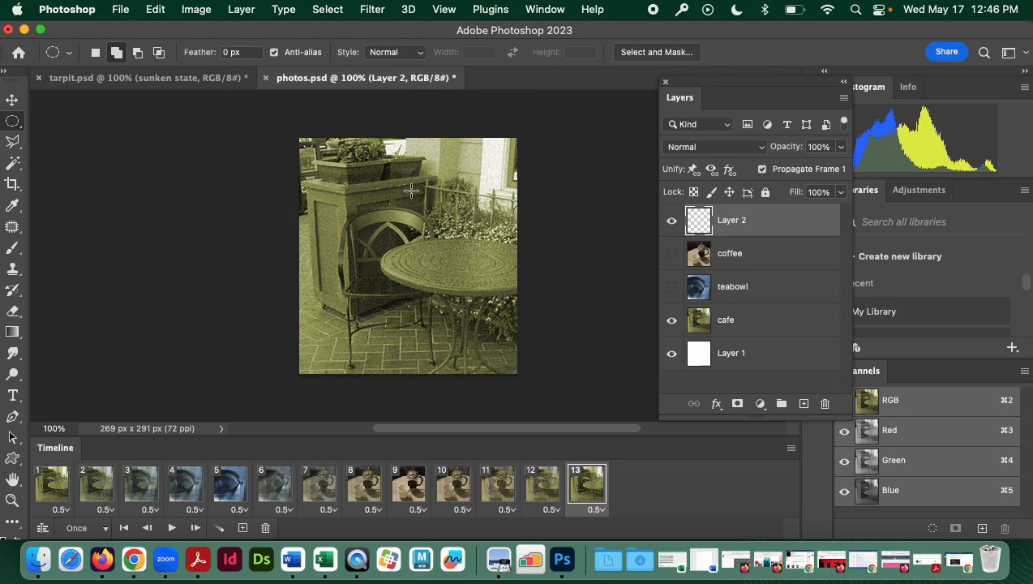
drag(411, 190, 452, 230)
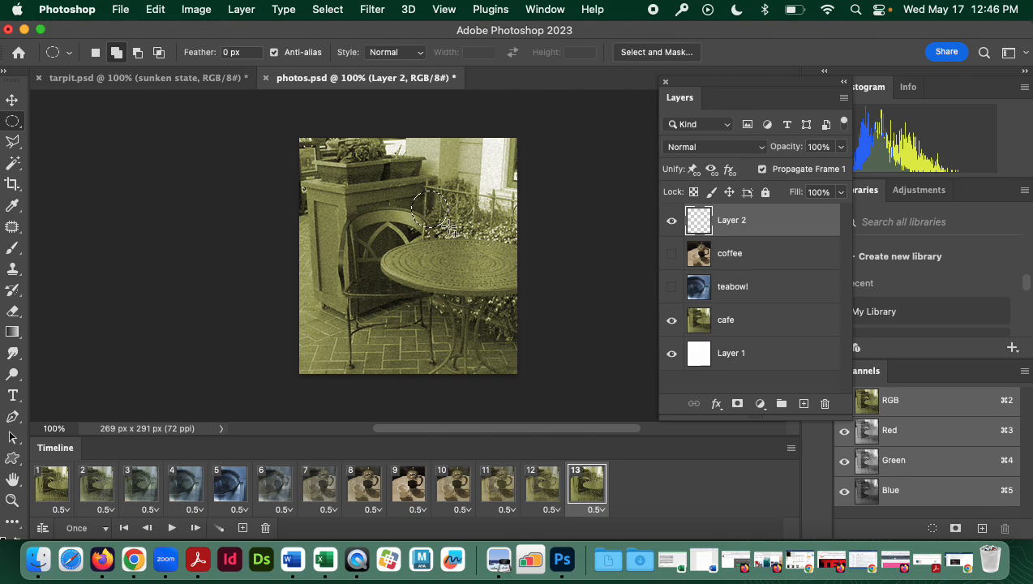
key(alt+BackSpace)
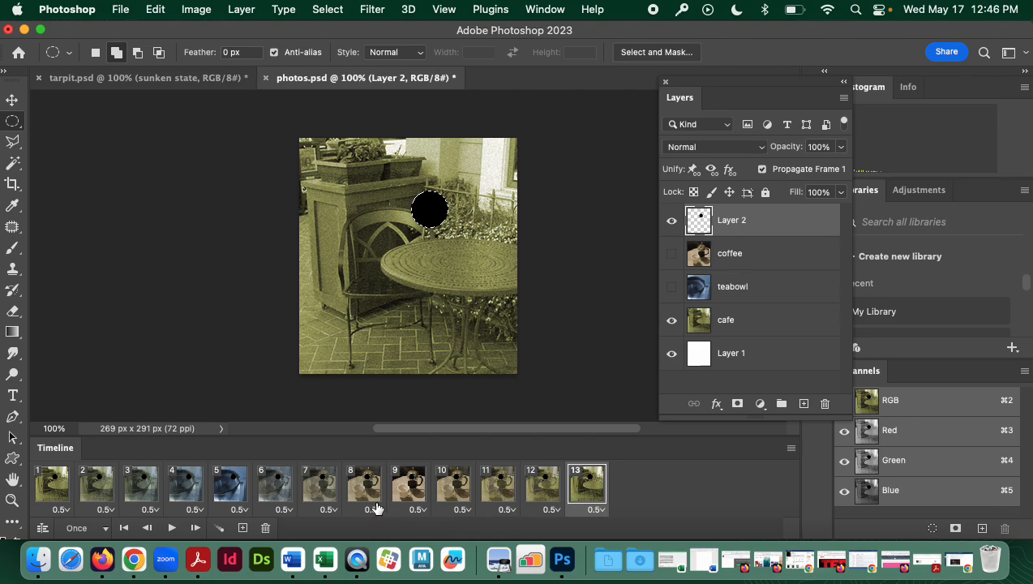
key(Delete)
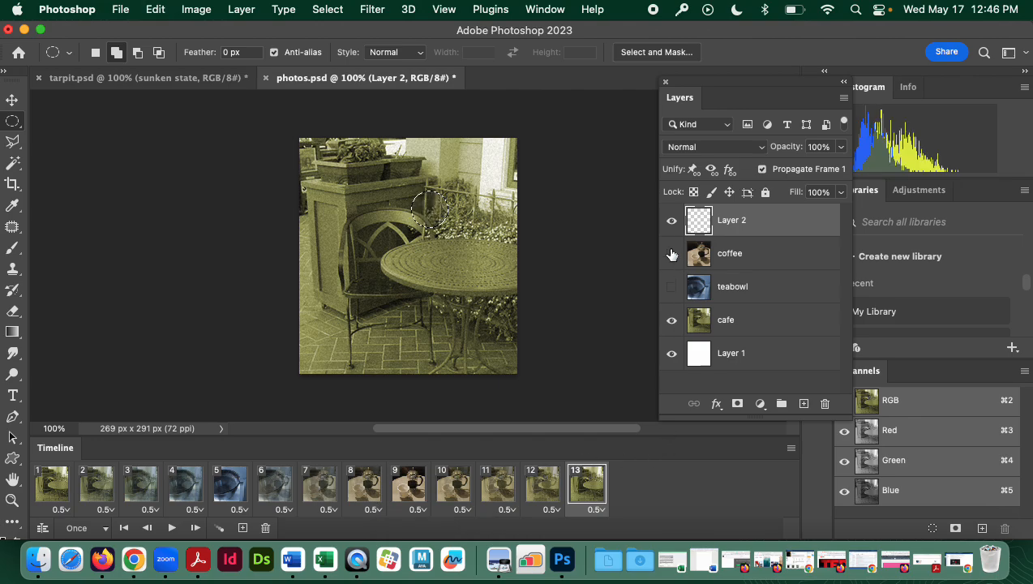
key(super+d)
drag(744, 219, 824, 403)
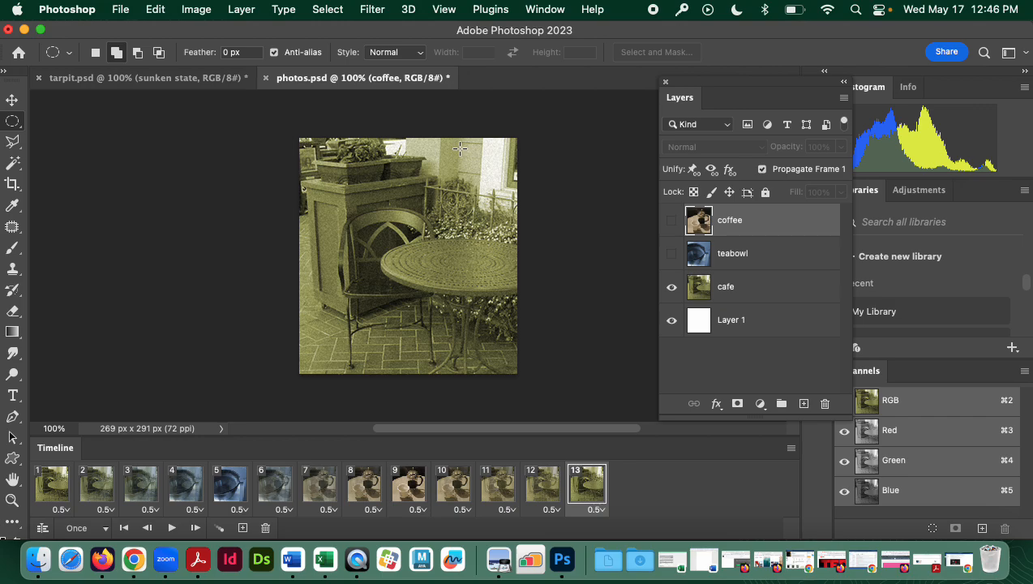
- Create a new document of 6 x 8 inches at 300 pixels/inch with a white background
click(119, 11)
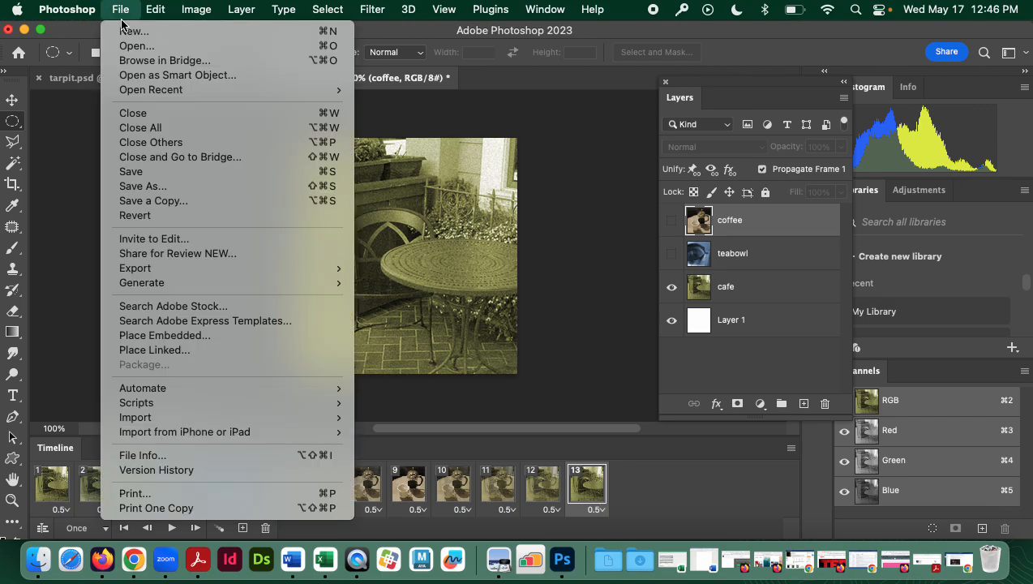
click(129, 32)
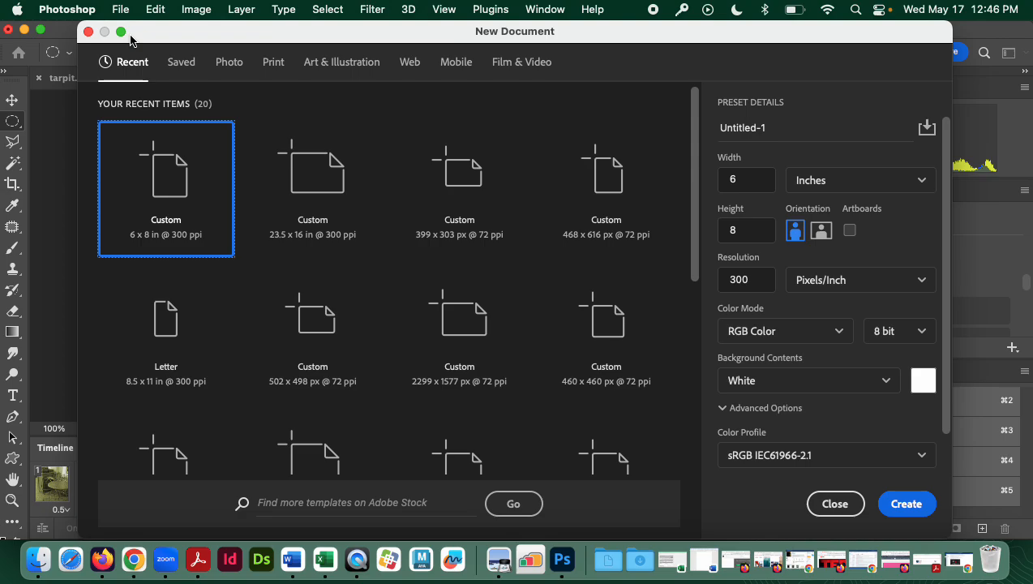
click(896, 504)
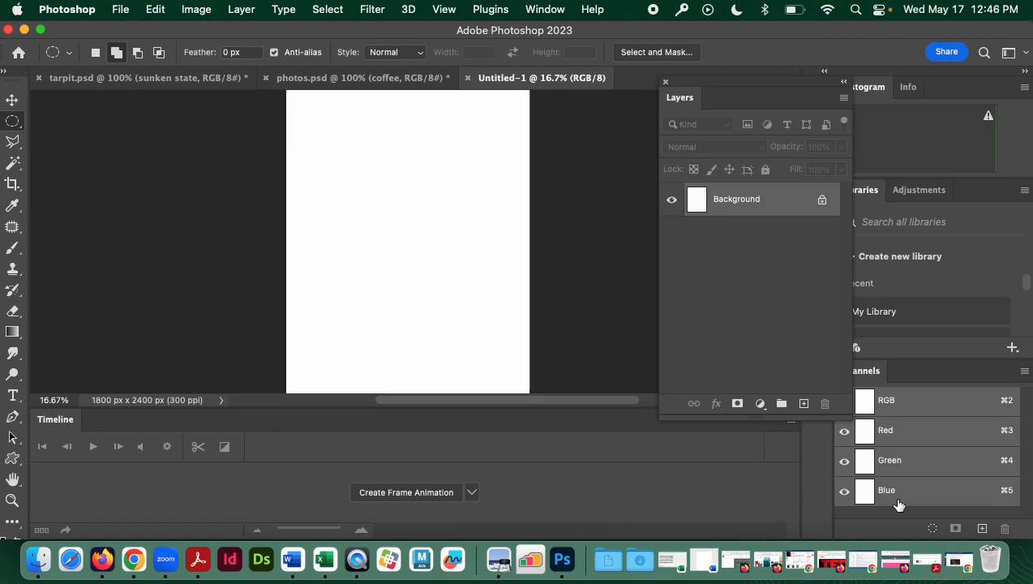
- Create a frame animation in the timeline of the new blank document
click(314, 78)
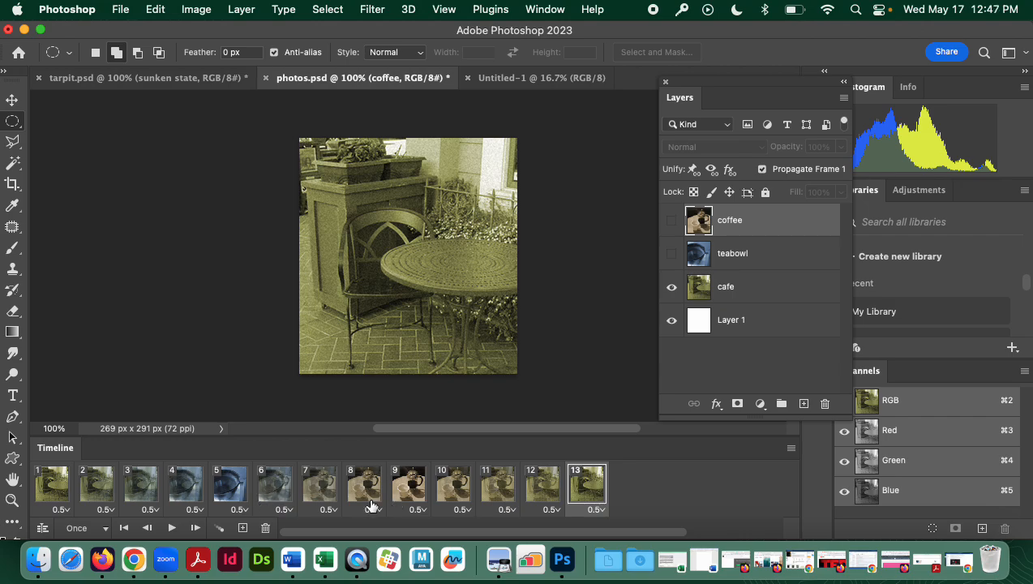
click(501, 79)
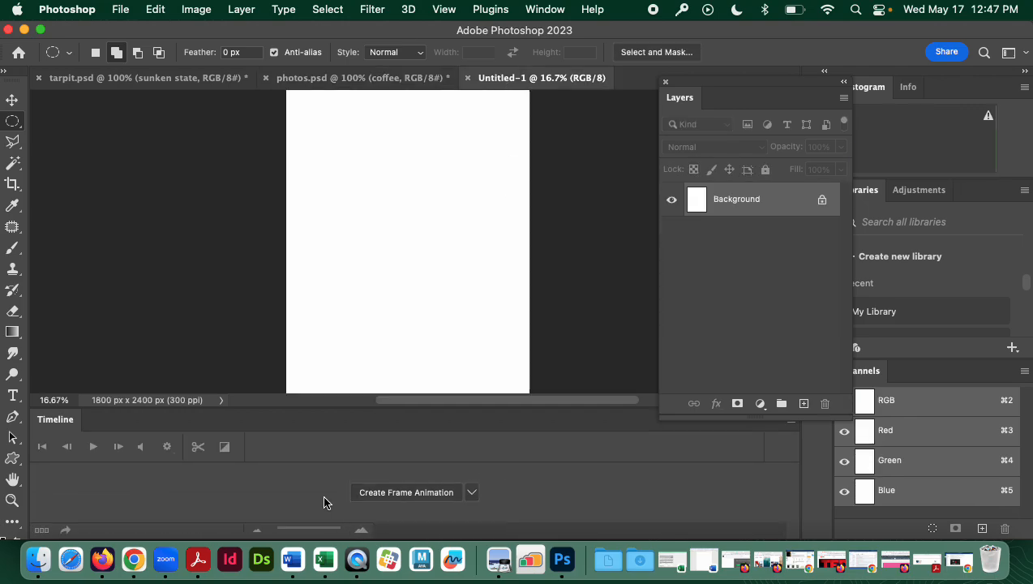
click(472, 493)
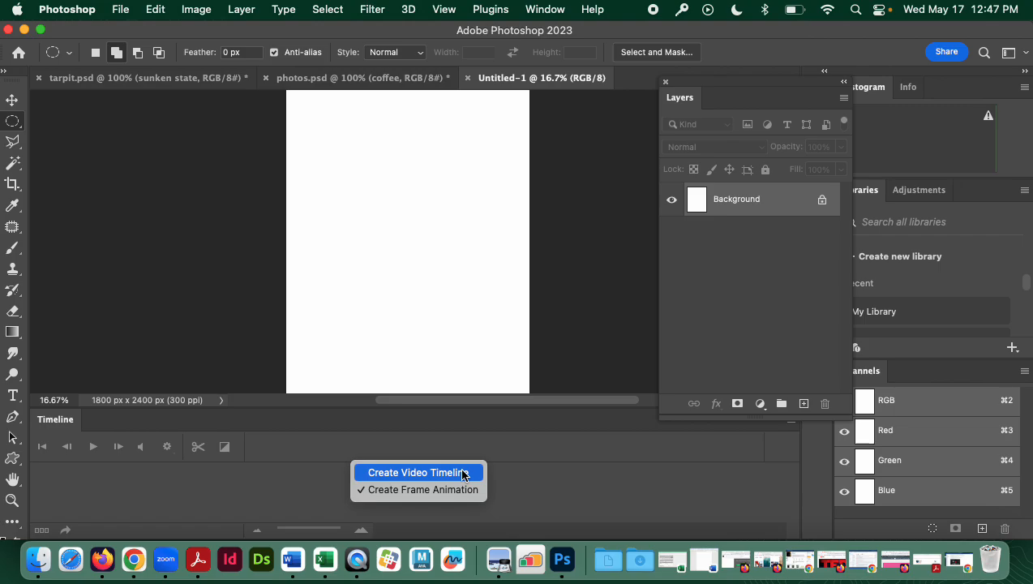
click(463, 491)
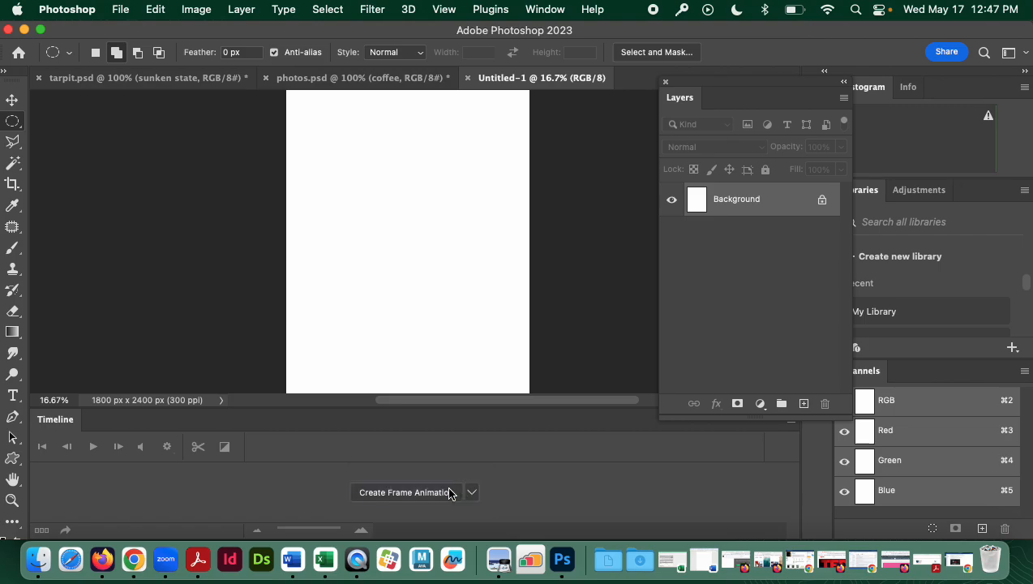
click(436, 496)
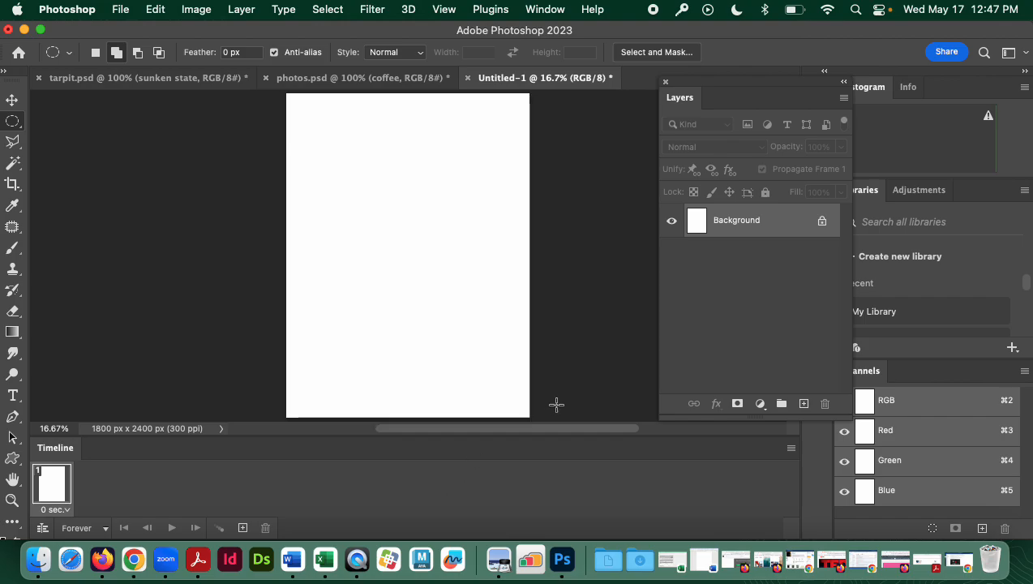
- Add a new layer, fill a circular selection near the page's upper-left corner with black, and deselect it
click(804, 403)
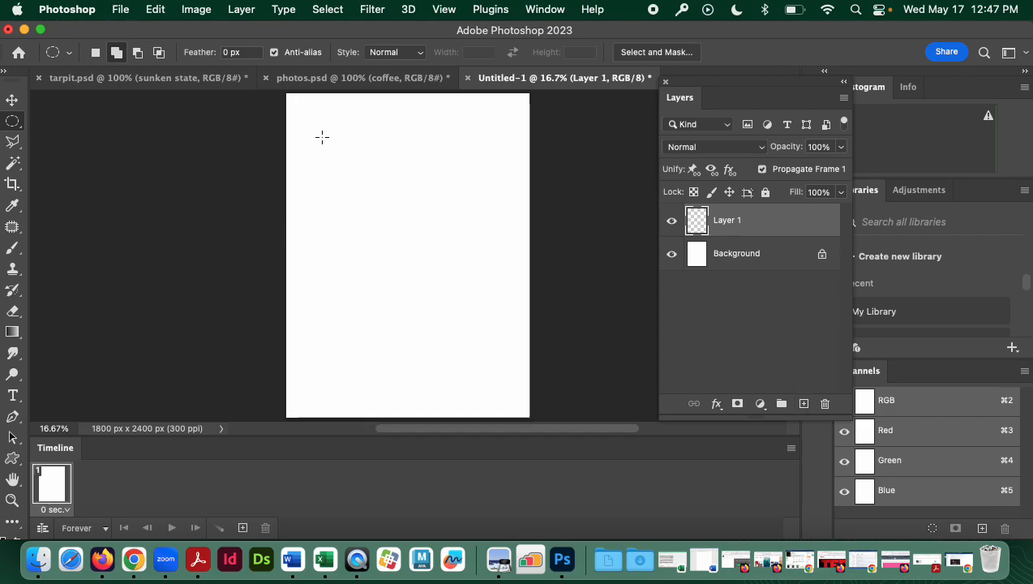
drag(322, 137, 341, 160)
key(alt)
key(alt+BackSpace)
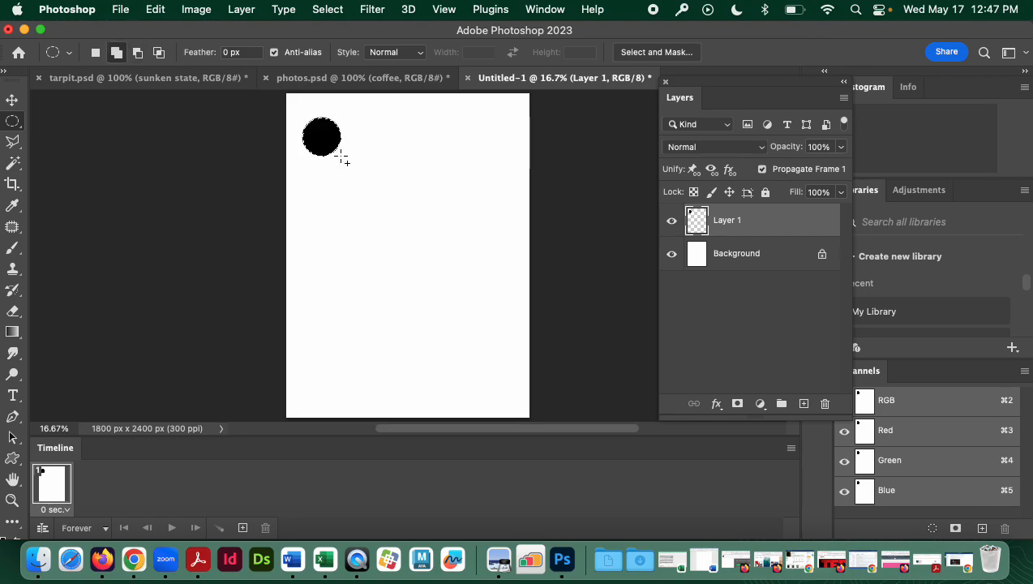
key(super+d)
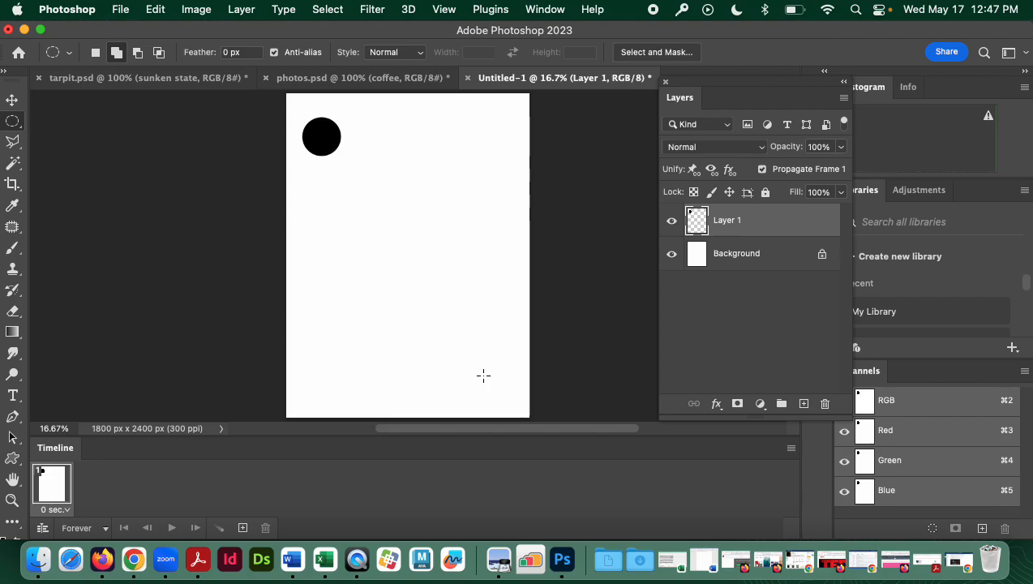
- Add a second frame, move the black circle to the page's lower-right corner in it, and compare both frames
click(242, 527)
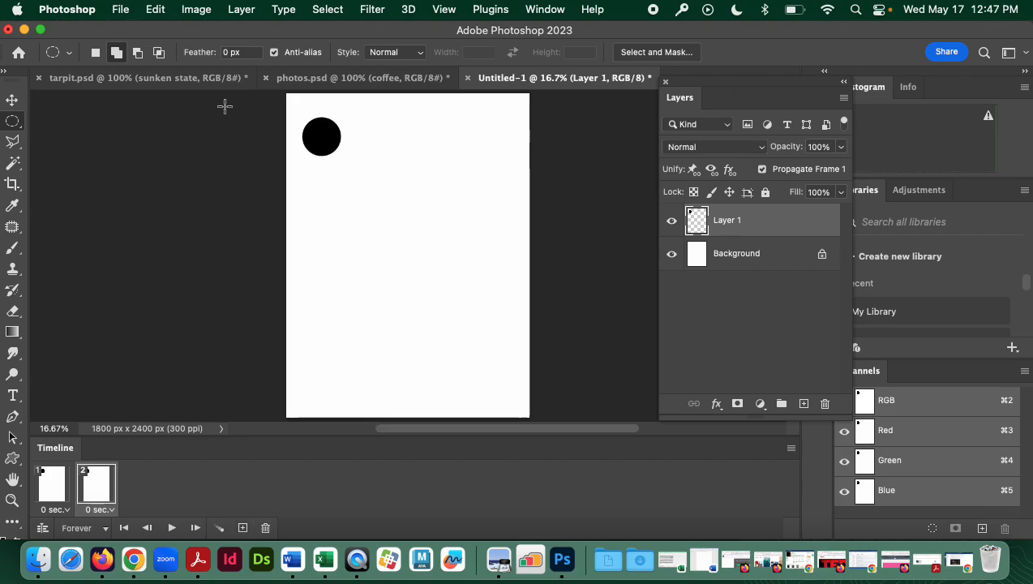
click(14, 101)
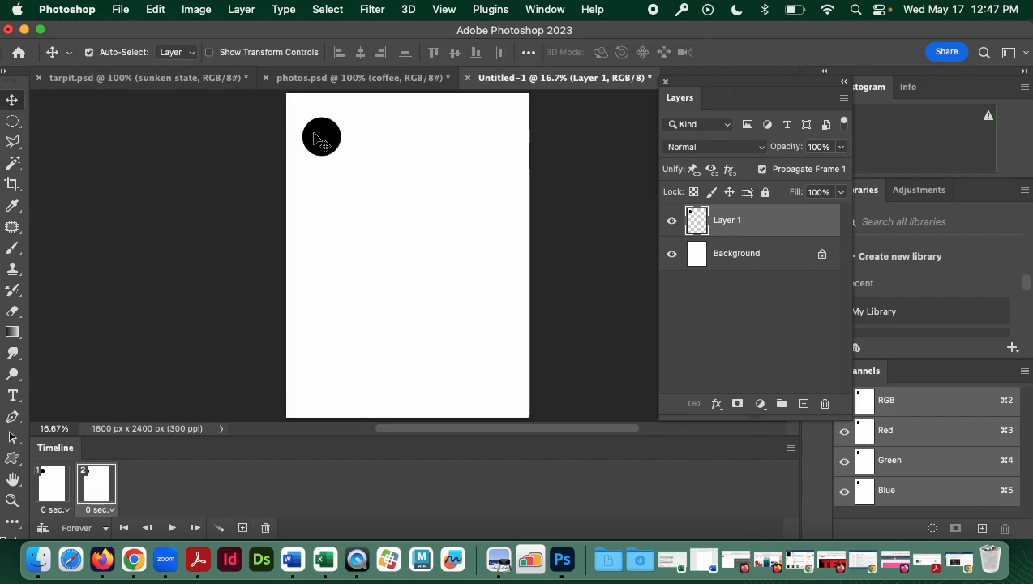
drag(321, 142, 488, 384)
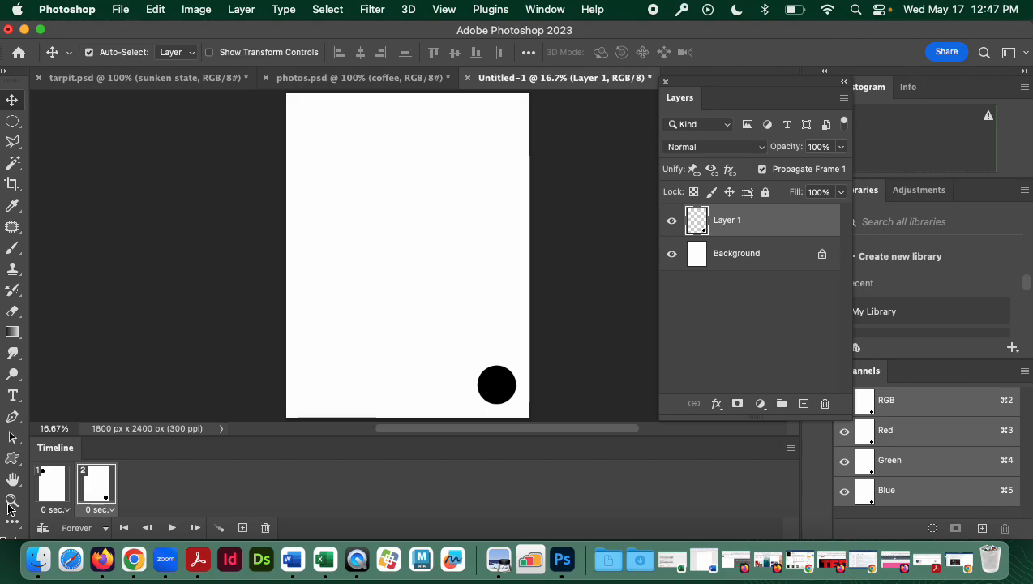
click(48, 494)
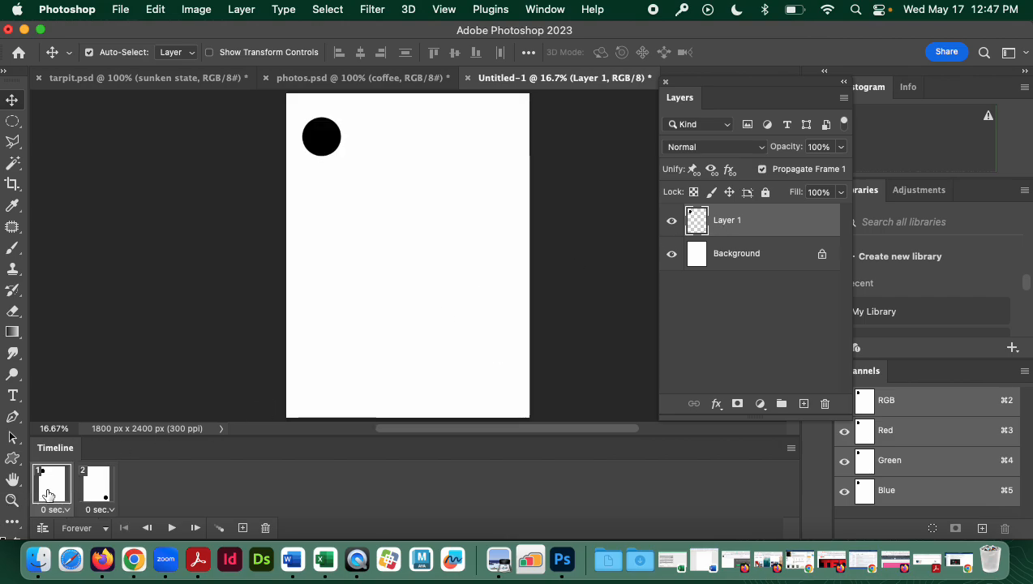
click(92, 492)
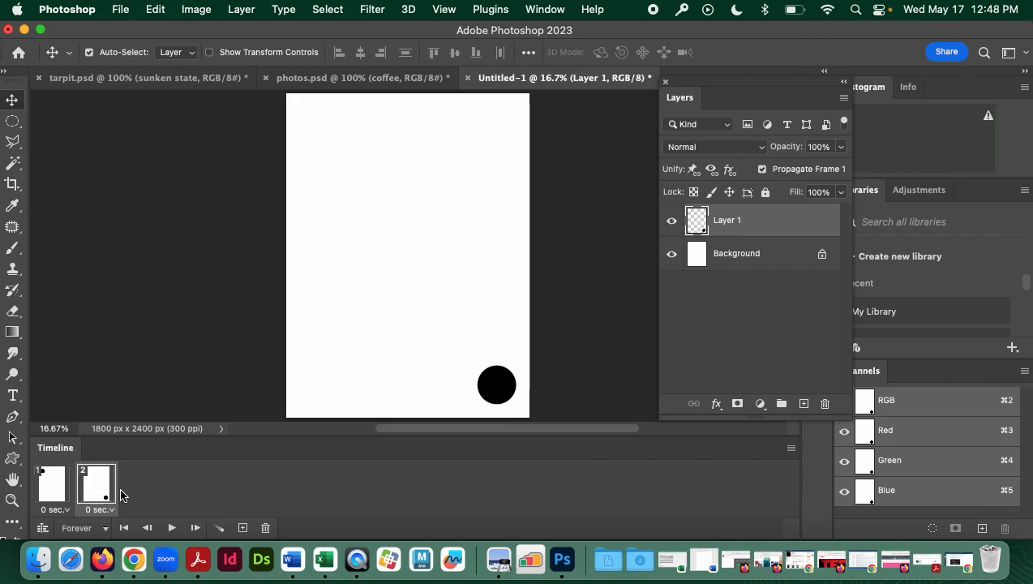
- Tween frame 2 with the previous frame, adding 6 frames for all layers with only Opacity as the parameter
click(219, 527)
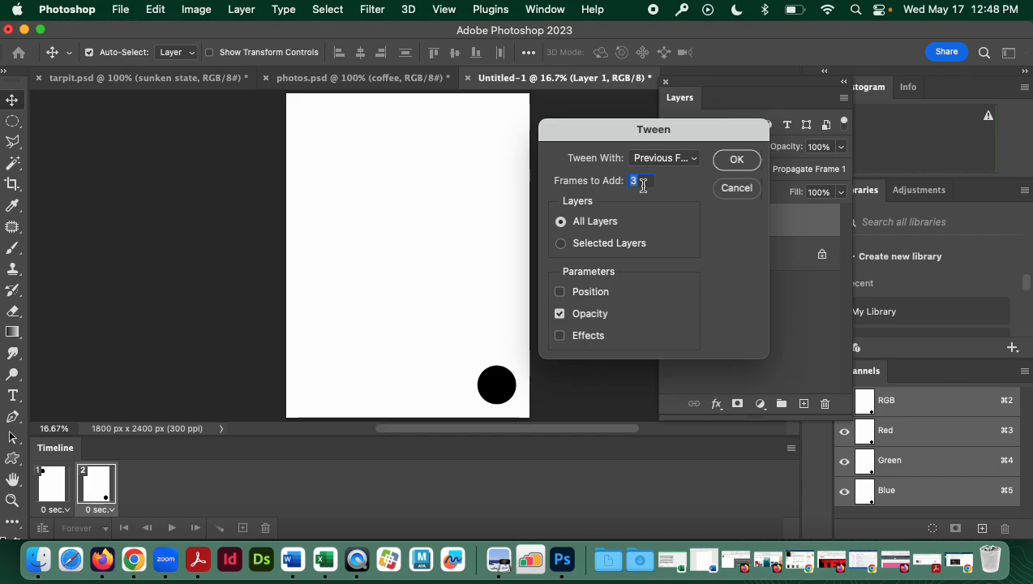
text(6)
click(735, 159)
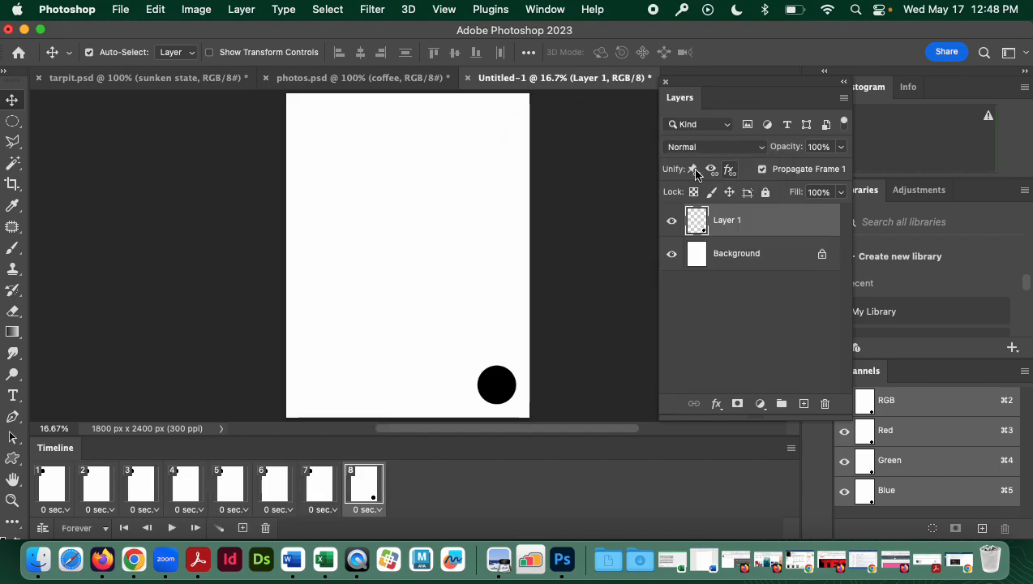
- Set the delay of all eight frames to 0.2 seconds and play the animation from frame 1
click(56, 503)
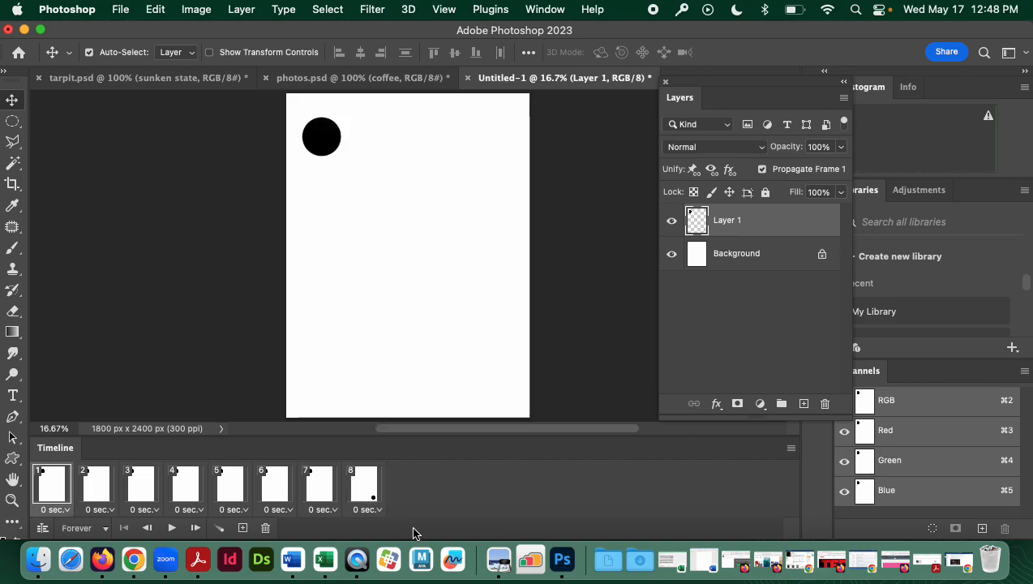
shift+click(361, 487)
click(375, 510)
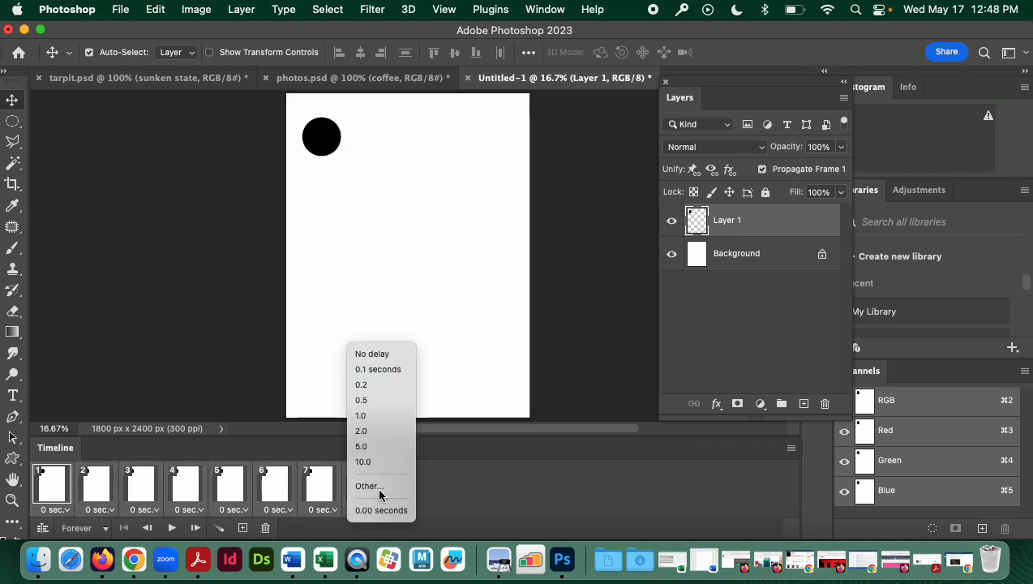
click(374, 384)
click(51, 485)
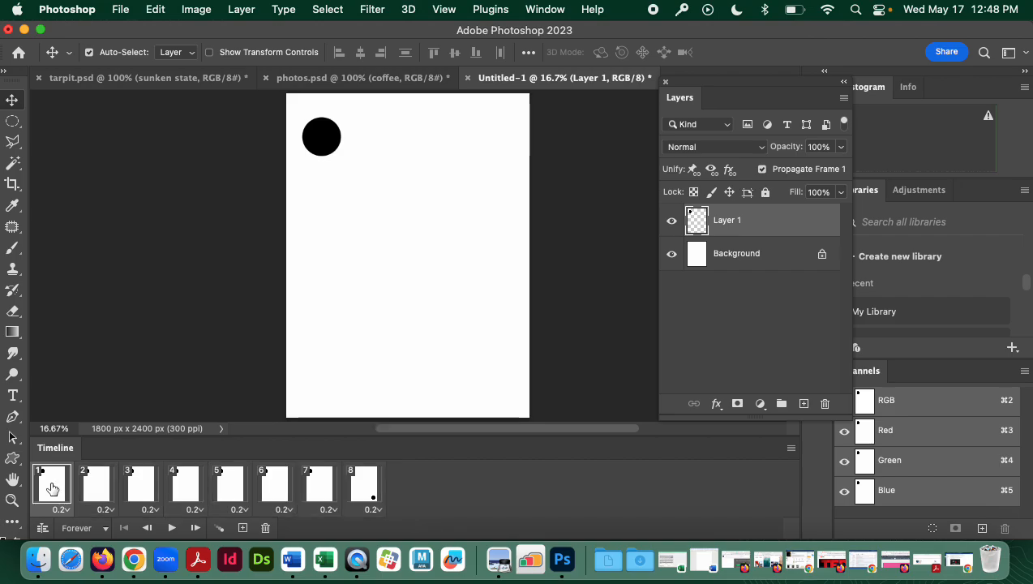
click(173, 528)
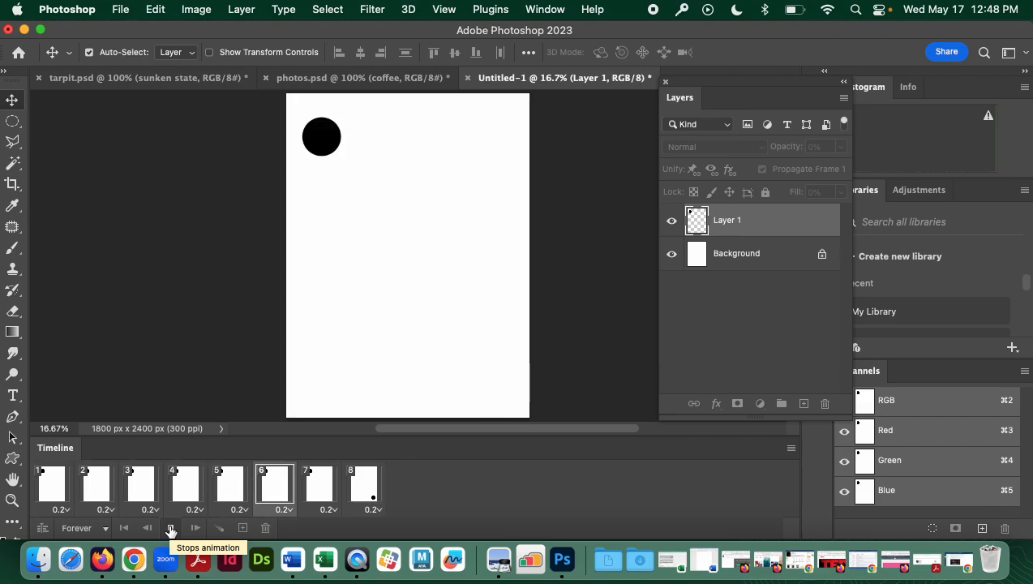
- Stop the playback and delete tweened frames 2 through 7, keeping only the first and last frames
click(97, 496)
click(51, 485)
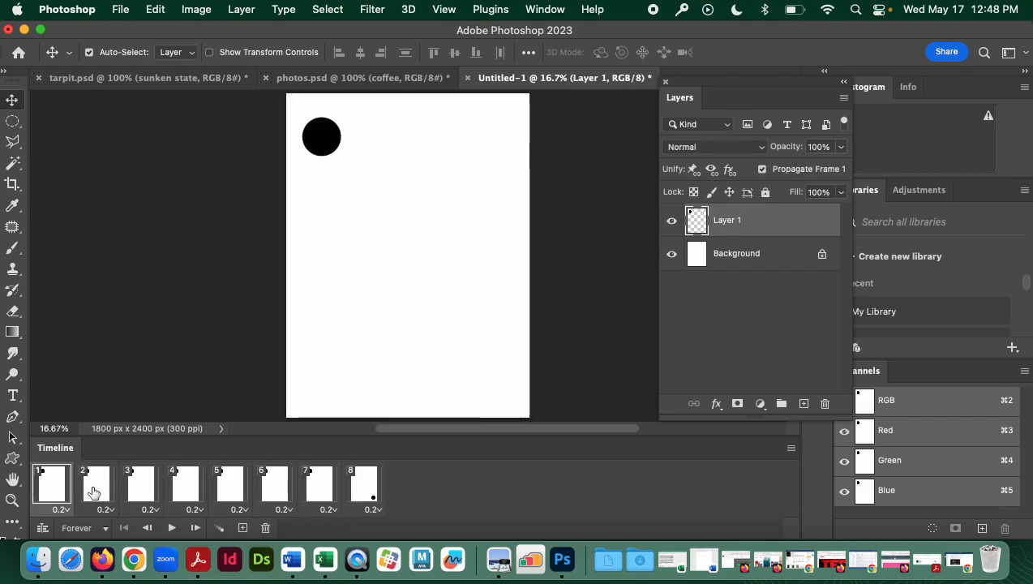
click(93, 486)
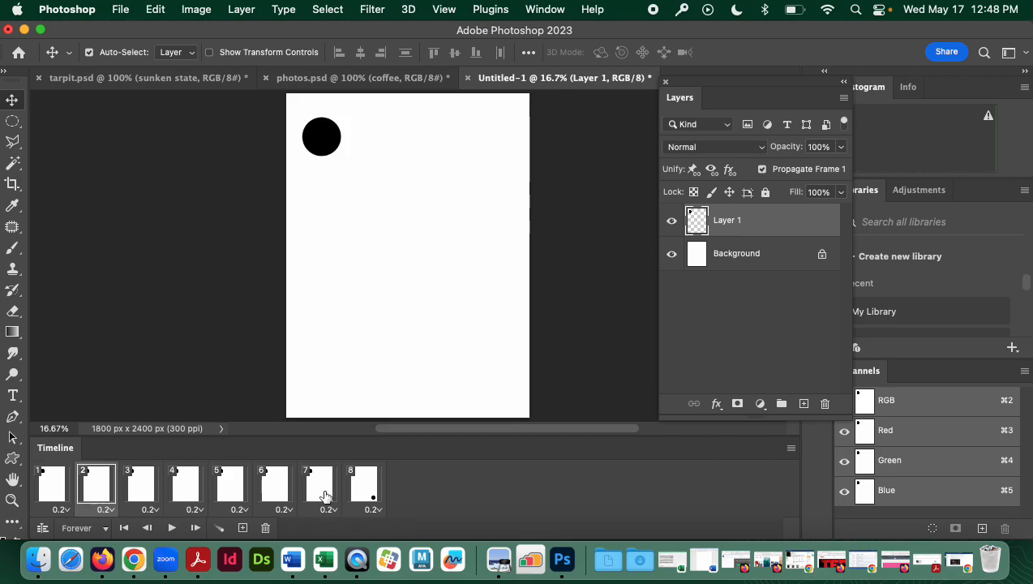
shift+click(324, 495)
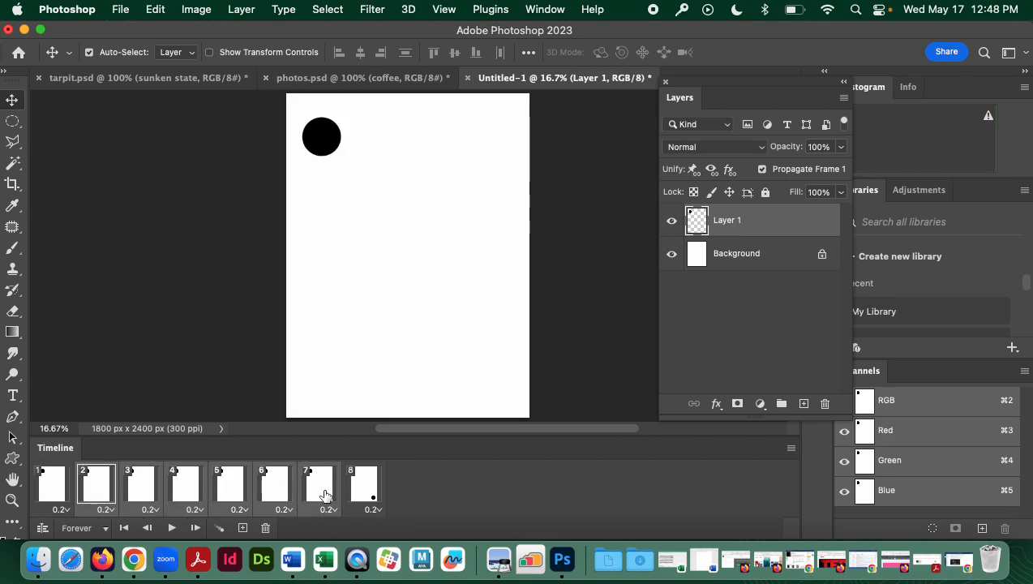
click(791, 448)
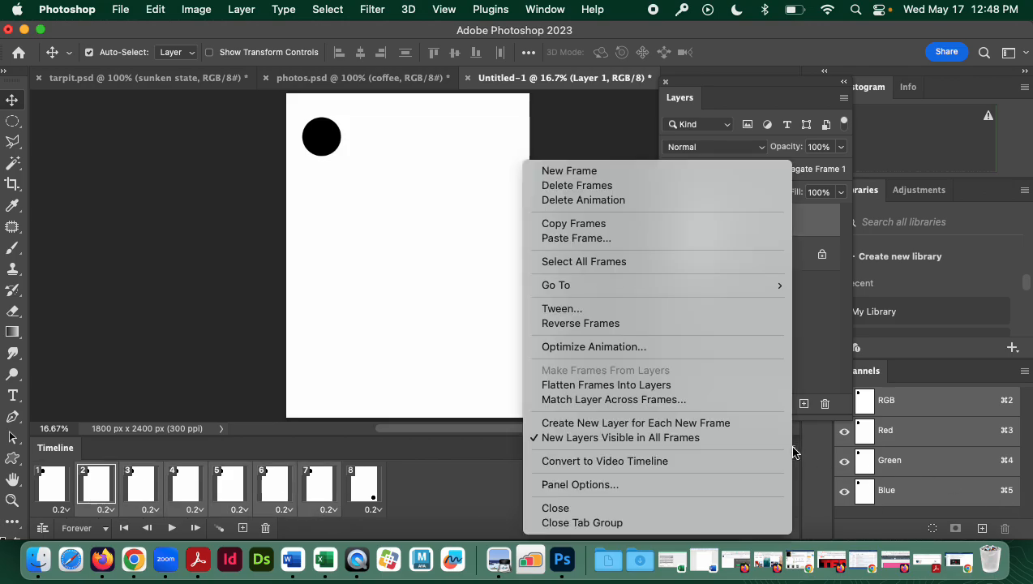
click(632, 186)
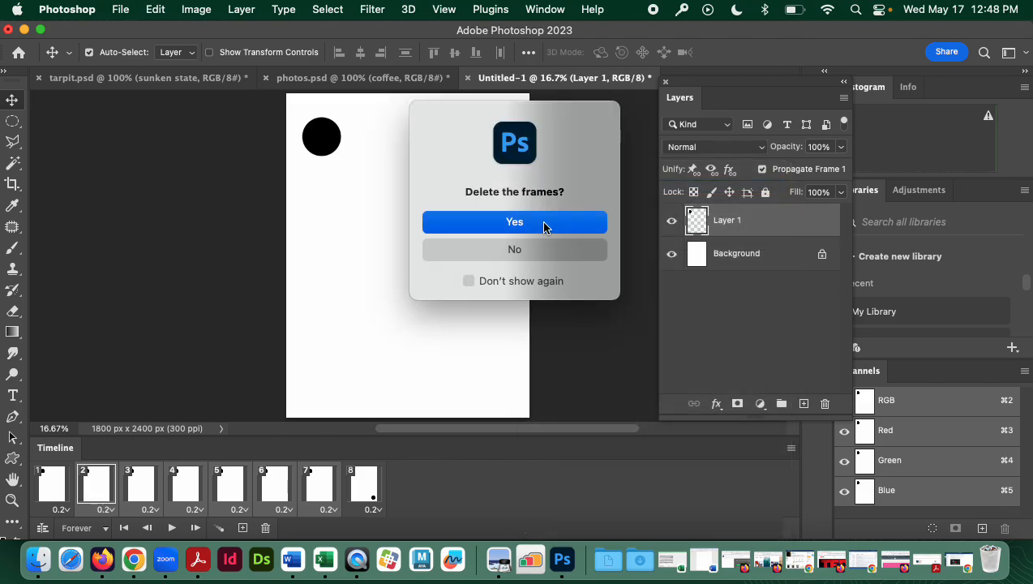
click(541, 226)
- Tween frame 2 with the previous frame, adding 6 frames for all layers with Position and Opacity as parameters
click(44, 491)
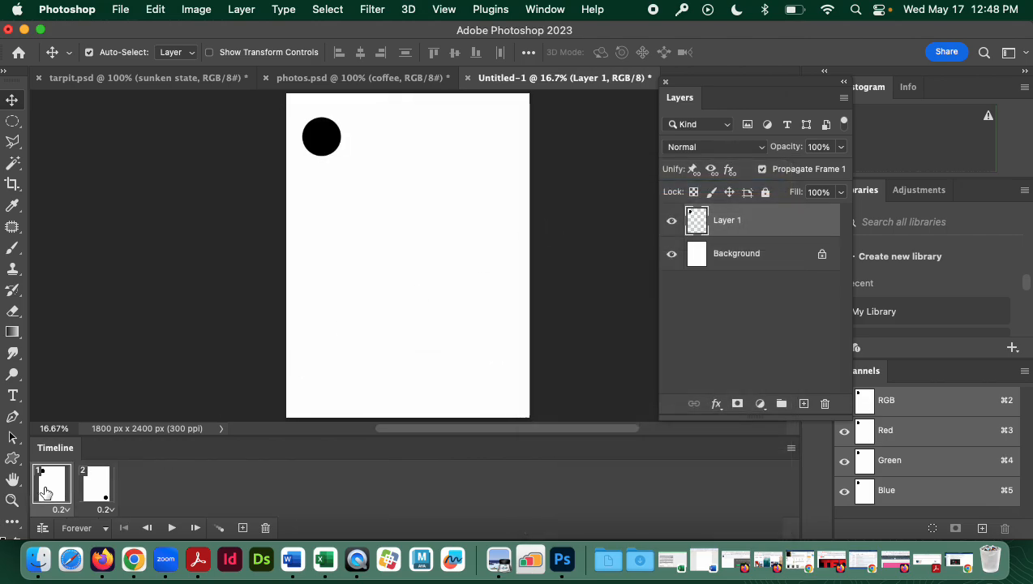
click(87, 495)
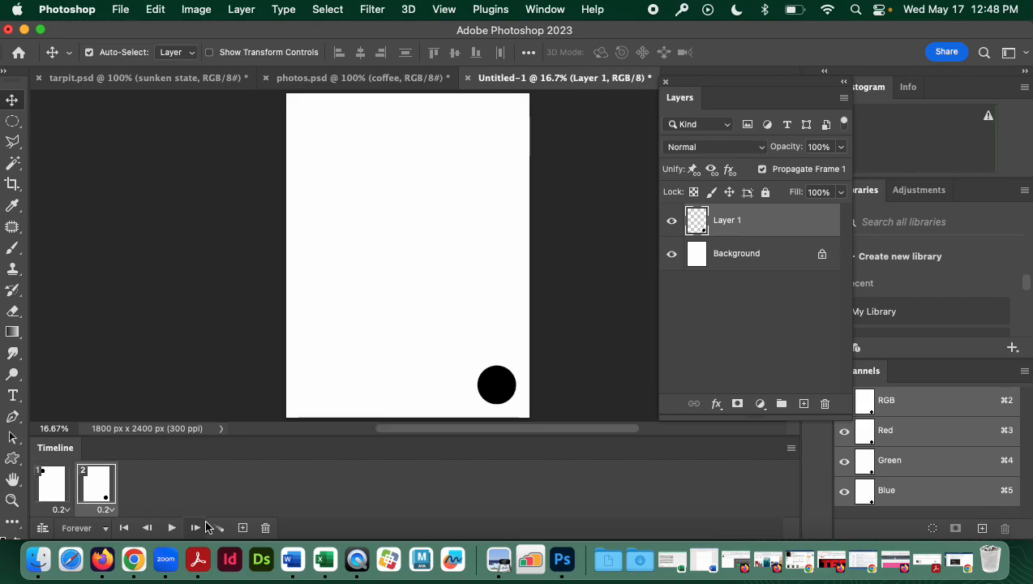
click(219, 527)
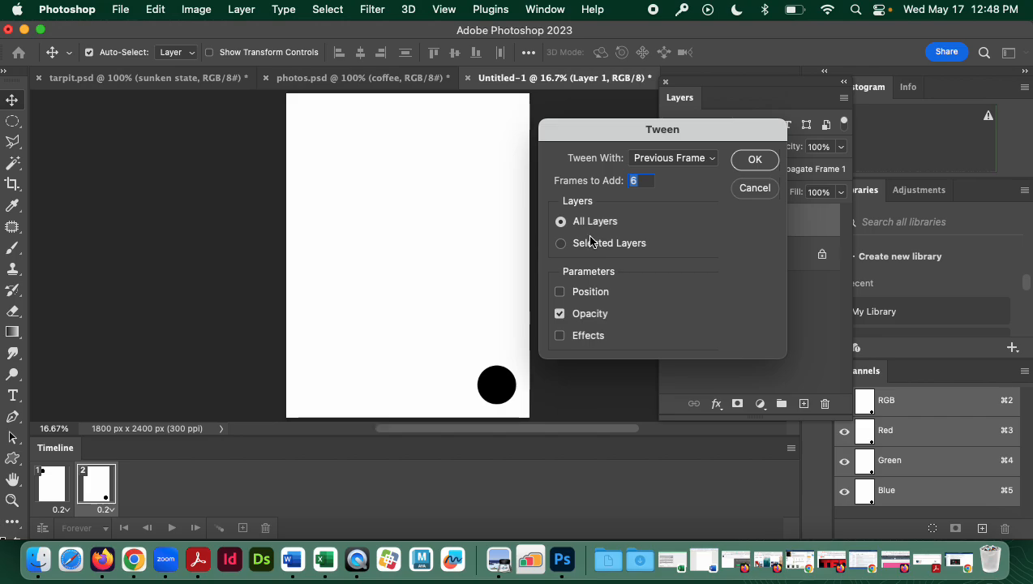
click(561, 292)
click(737, 162)
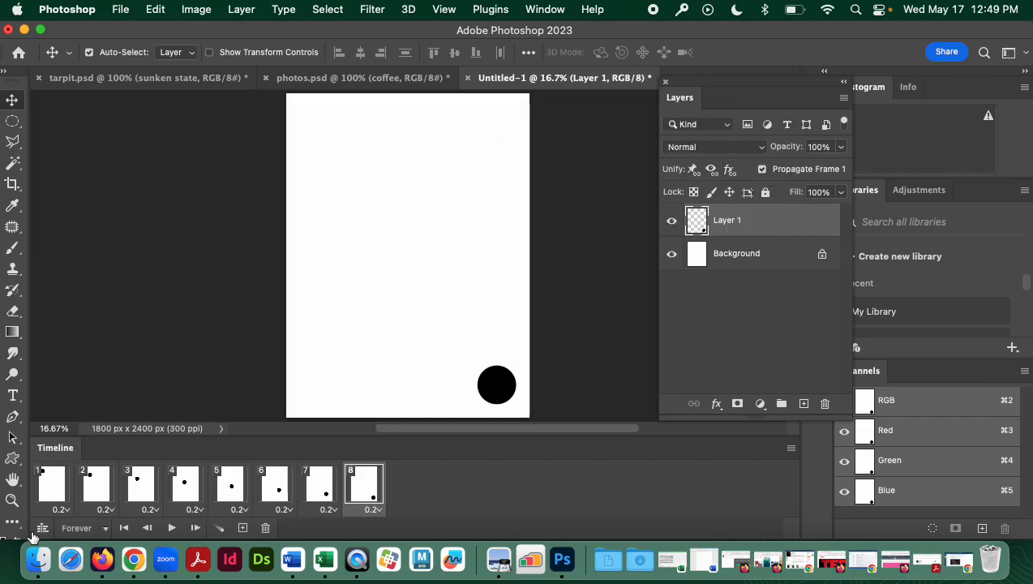
- Play the retweened circle animation from frame 1, and stop it after watching the motion
click(45, 488)
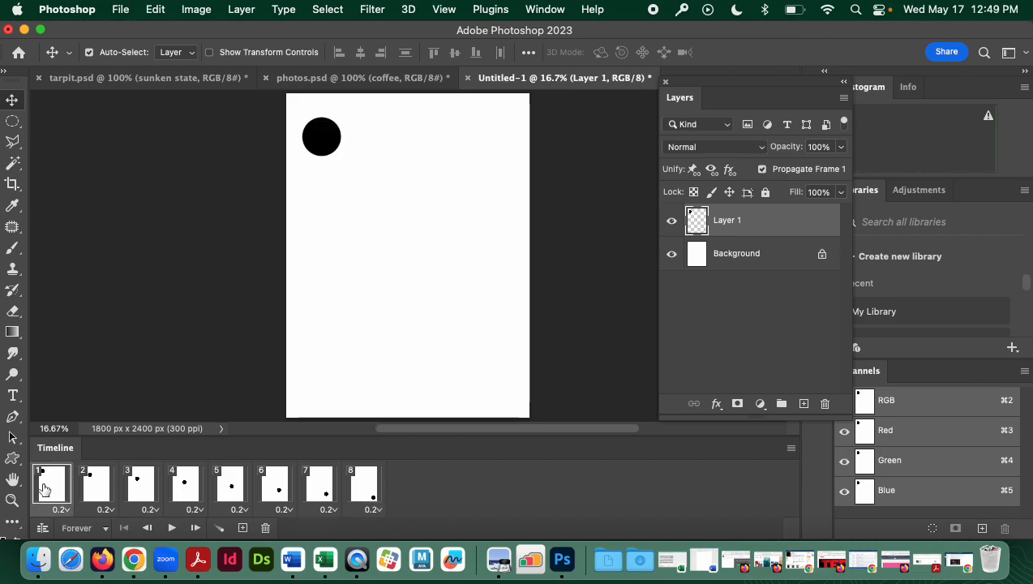
click(172, 528)
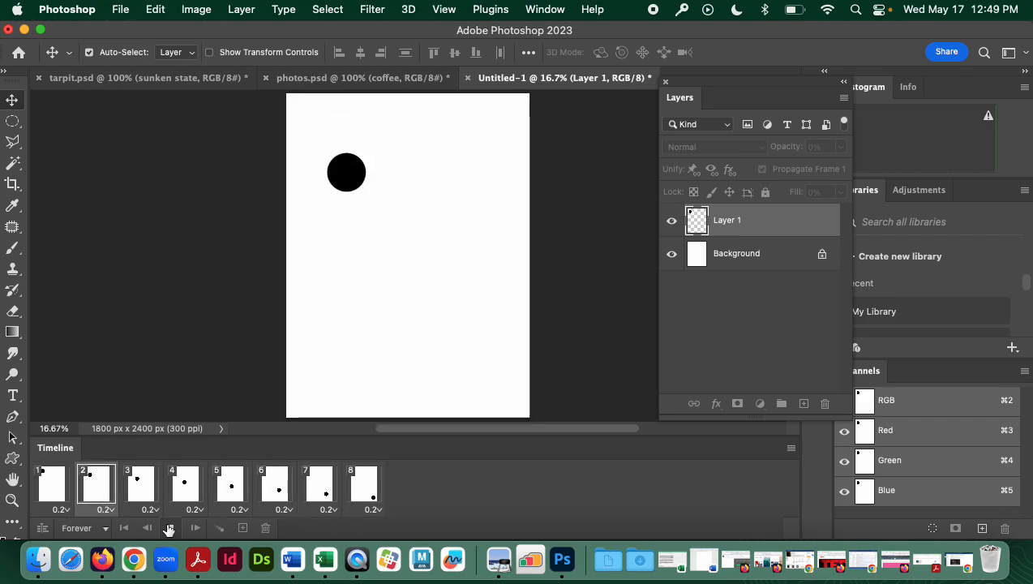
click(168, 529)
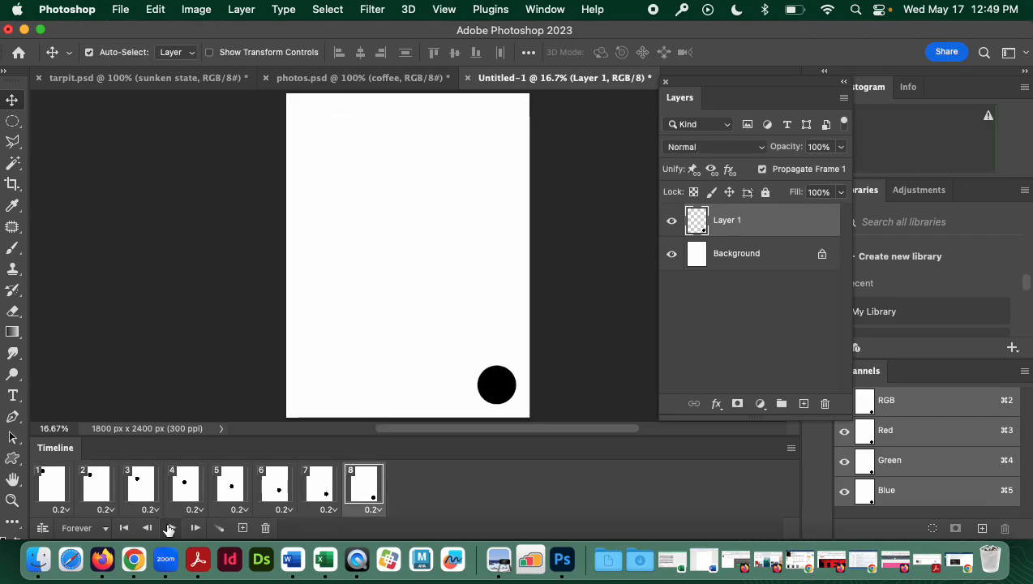